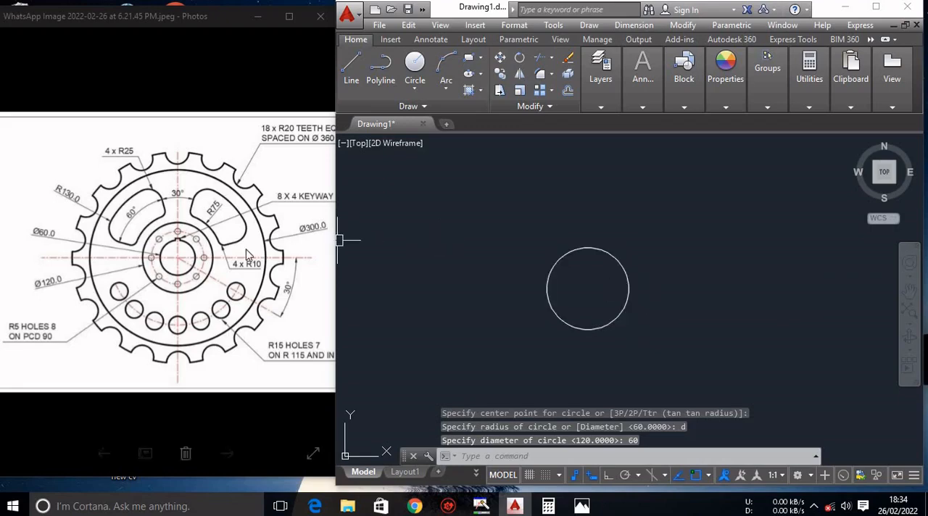
Draw a vertical line 4 units long upward from the circle's top quadrant point.
scroll(179, 244, up, 4)
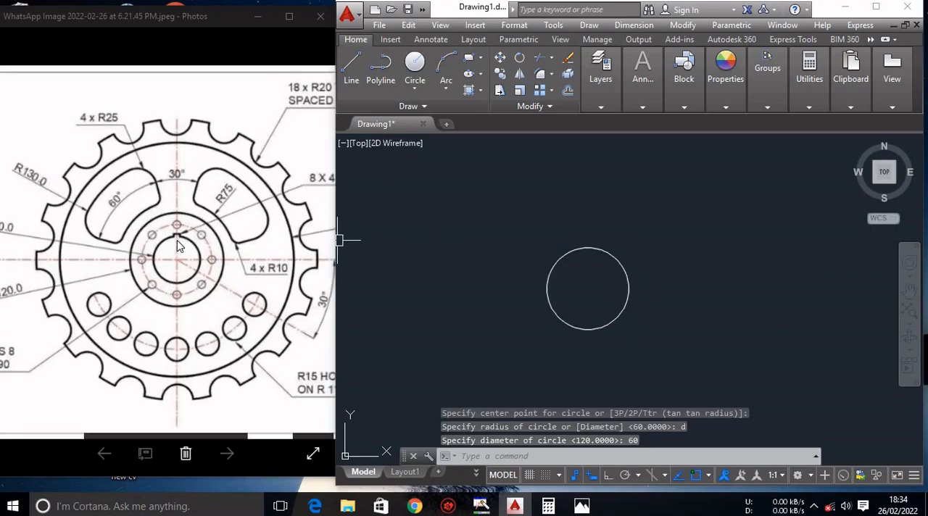
scroll(179, 242, down, 3)
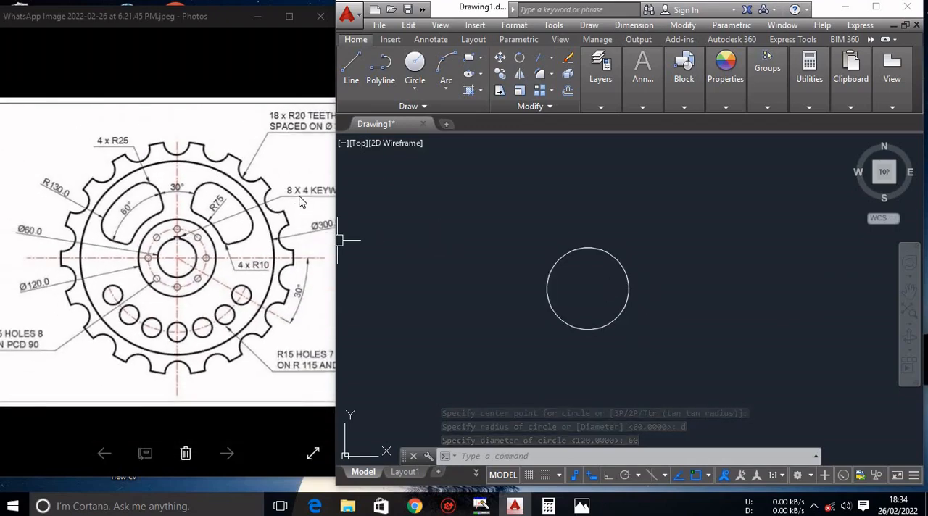
scroll(305, 203, down, 1)
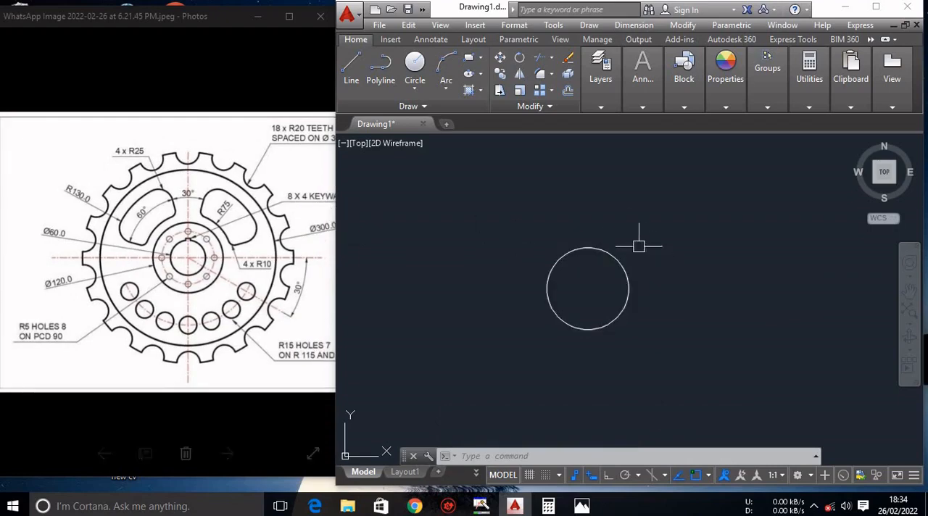
scroll(631, 239, up, 5)
scroll(623, 239, down, 5)
scroll(616, 236, up, 2)
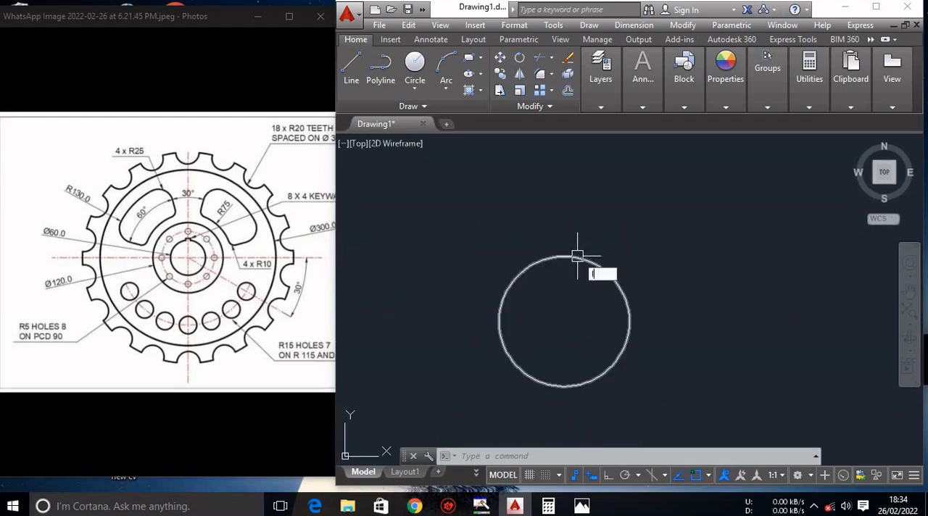
text(l)
key(Return)
click(563, 256)
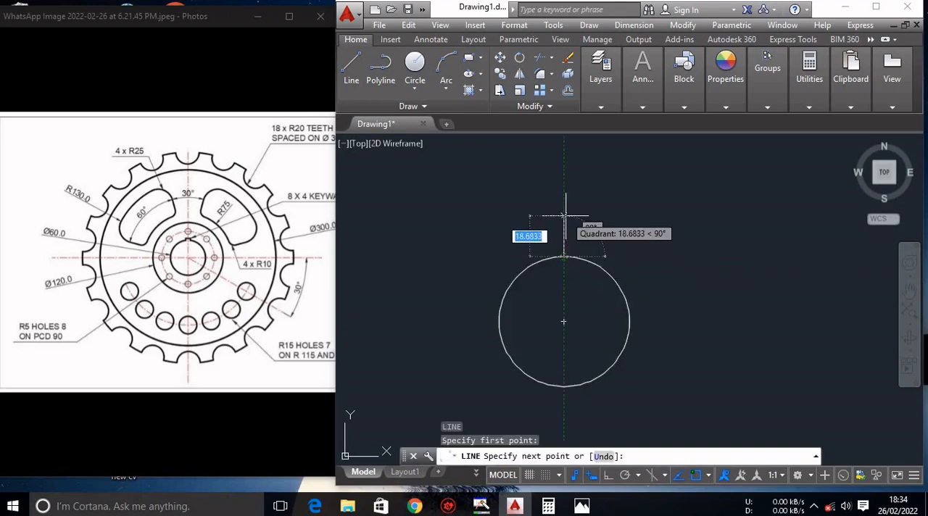
text(4)
key(Return)
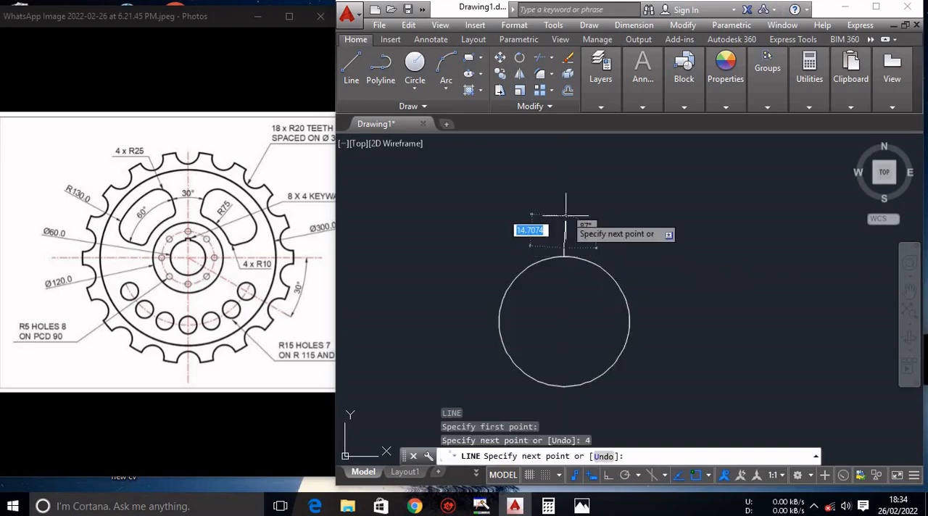
key(Escape)
Offset the short vertical line by 4 units to both sides.
text(o)
key(Return)
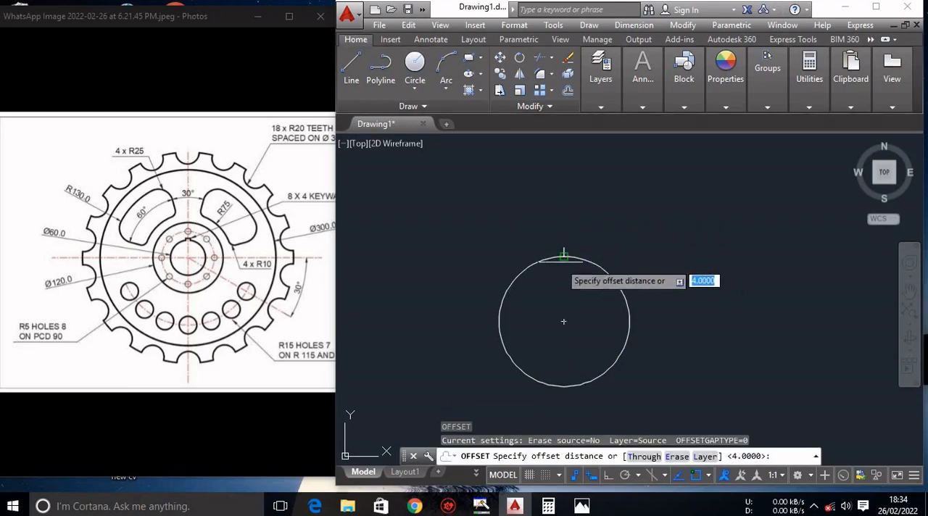
scroll(616, 239, up, 8)
text(4)
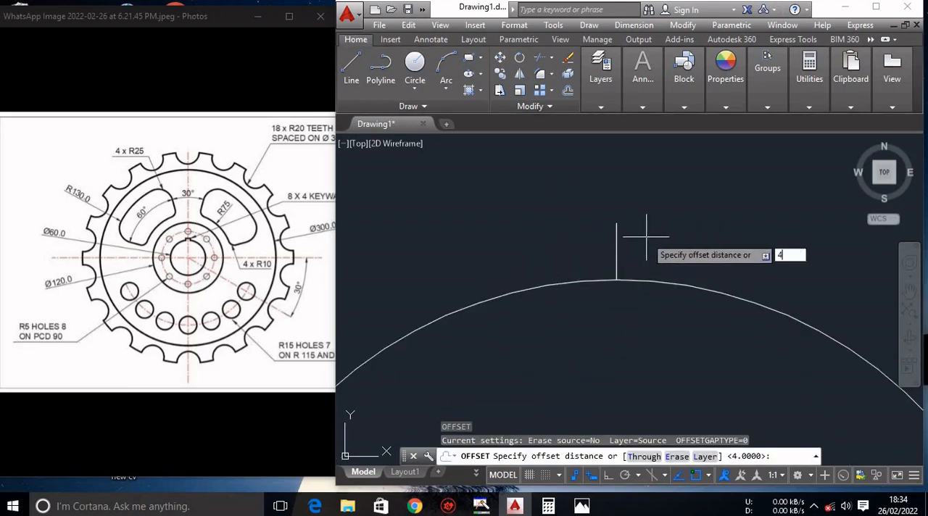
key(Return)
click(616, 257)
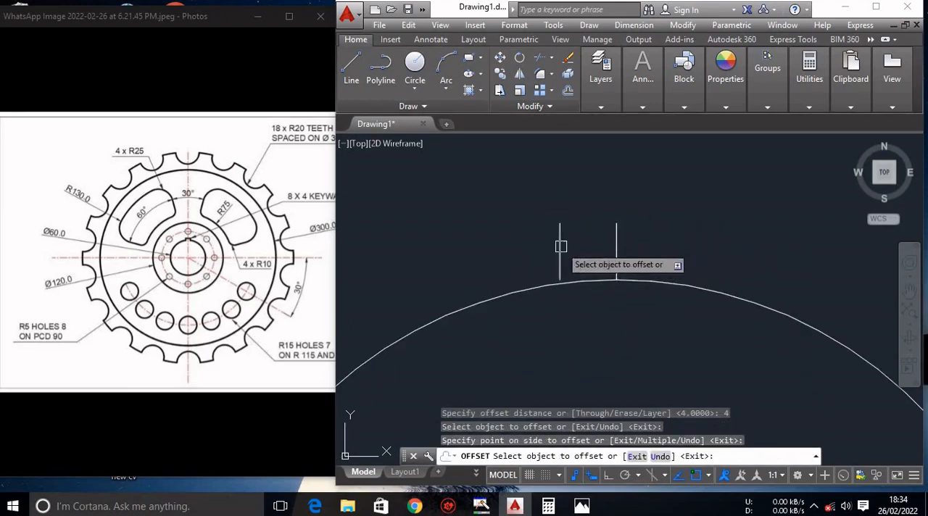
click(558, 246)
click(616, 262)
click(645, 257)
key(Escape)
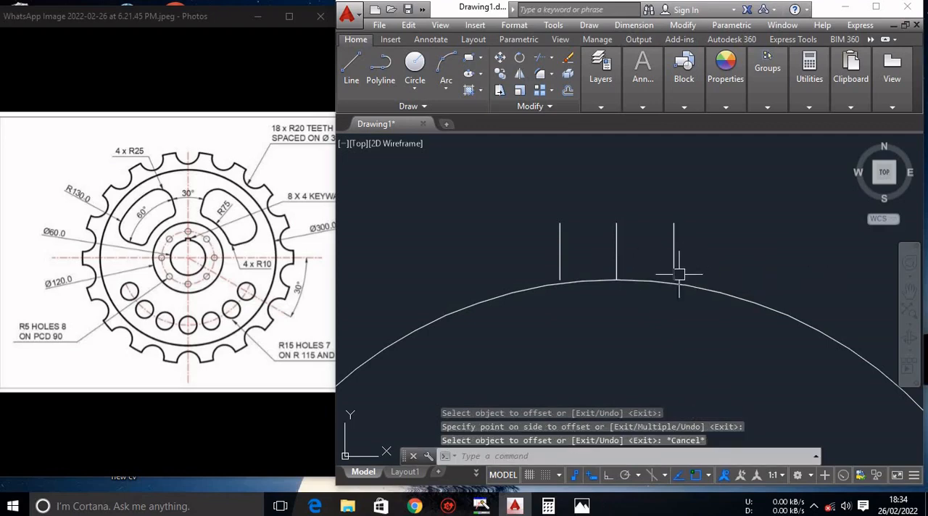
Extend the two outer keyway lines down to the circle and delete the middle line.
text(ex)
key(Return)
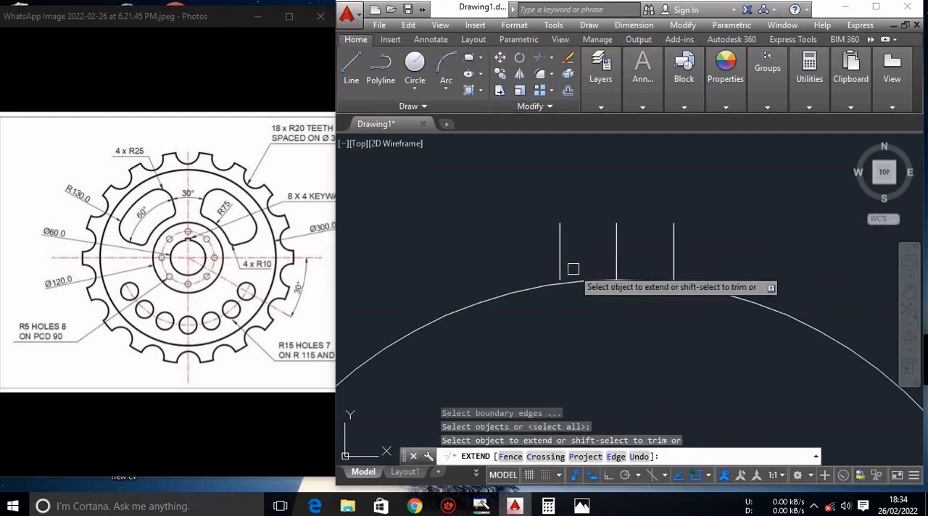
key(Escape)
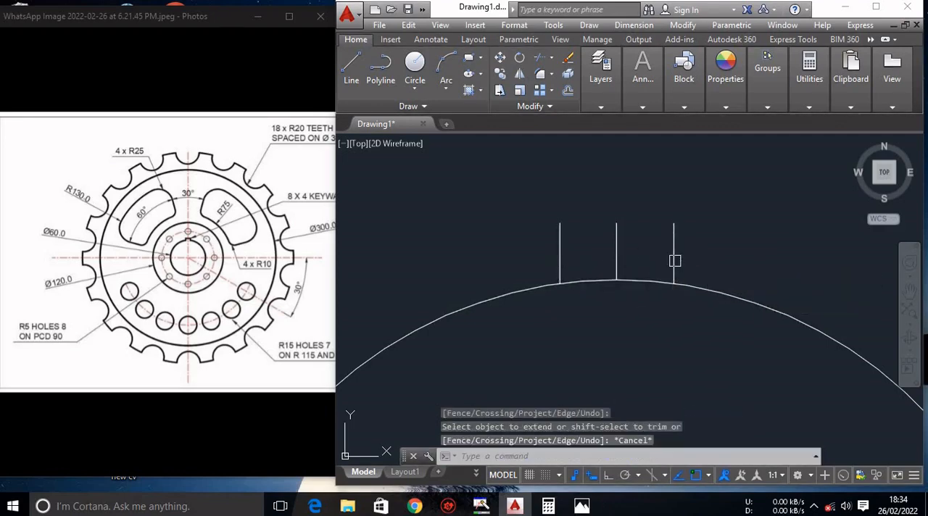
click(616, 251)
key(Delete)
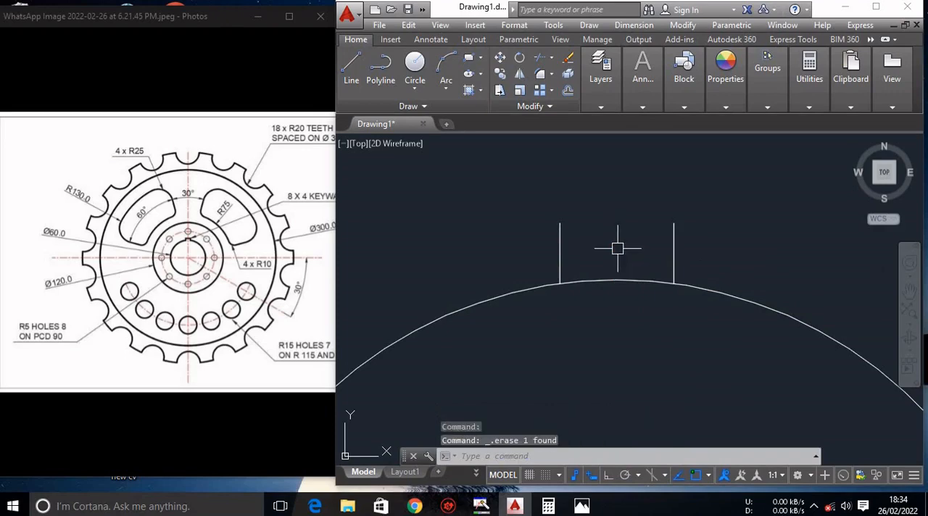
Draw a horizontal line joining the upper ends of the two keyway side lines.
text(l)
key(Return)
click(559, 223)
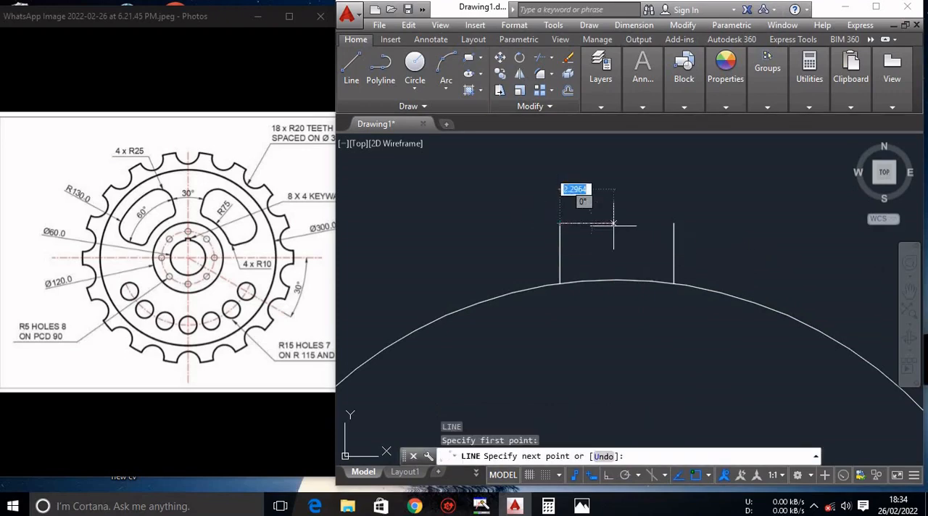
click(673, 223)
key(Escape)
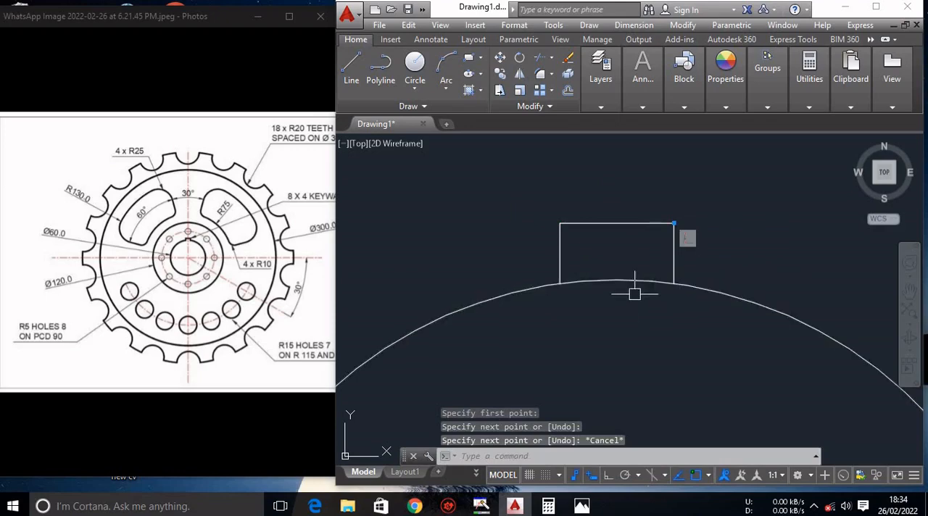
key(Escape)
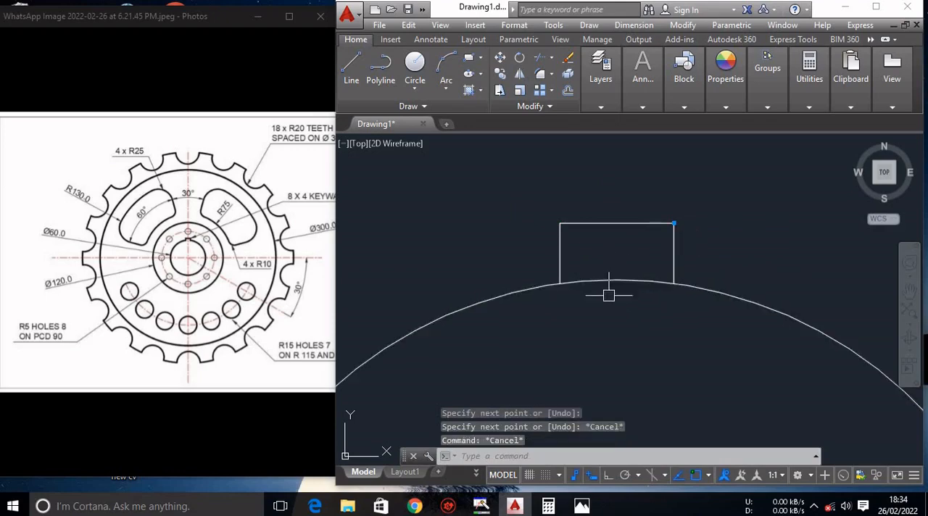
Trim away the circle's arc between the two keyway side lines.
text(tr)
key(Return)
key(Return)
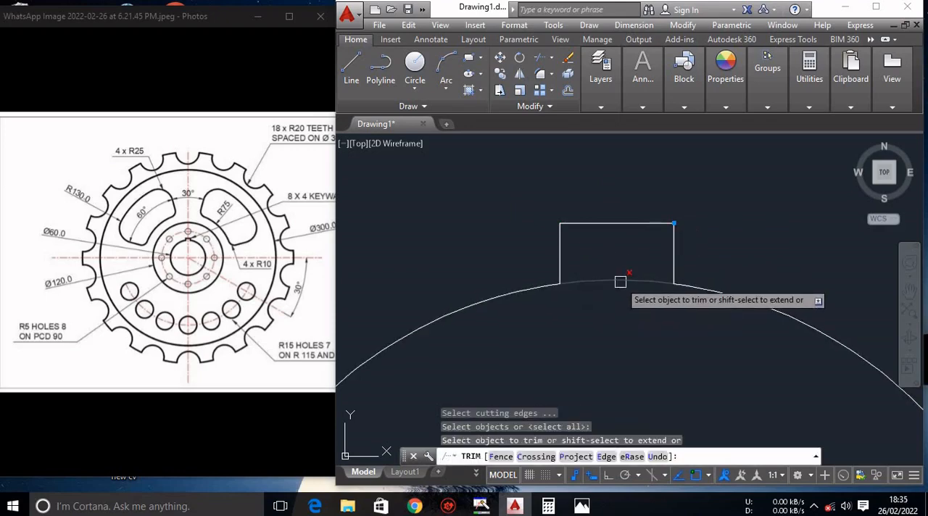
click(618, 279)
key(Escape)
scroll(671, 246, down, 5)
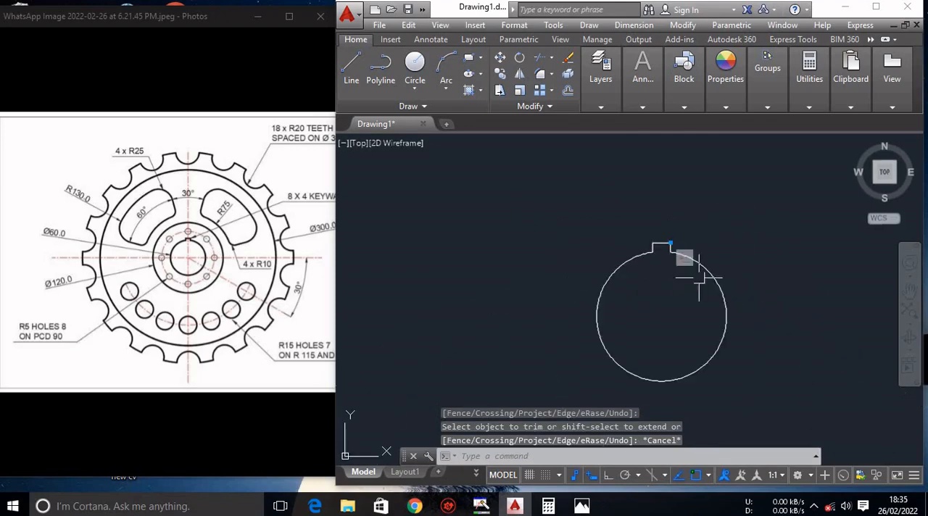
Join the three keyway lines into a single polyline.
scroll(696, 265, up, 3)
scroll(600, 169, up, 2)
scroll(600, 170, up, 2)
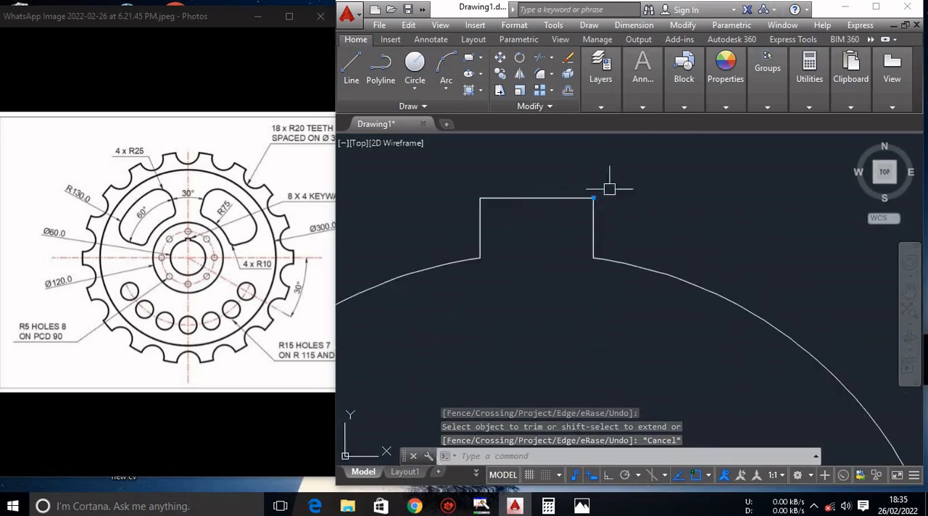
click(453, 174)
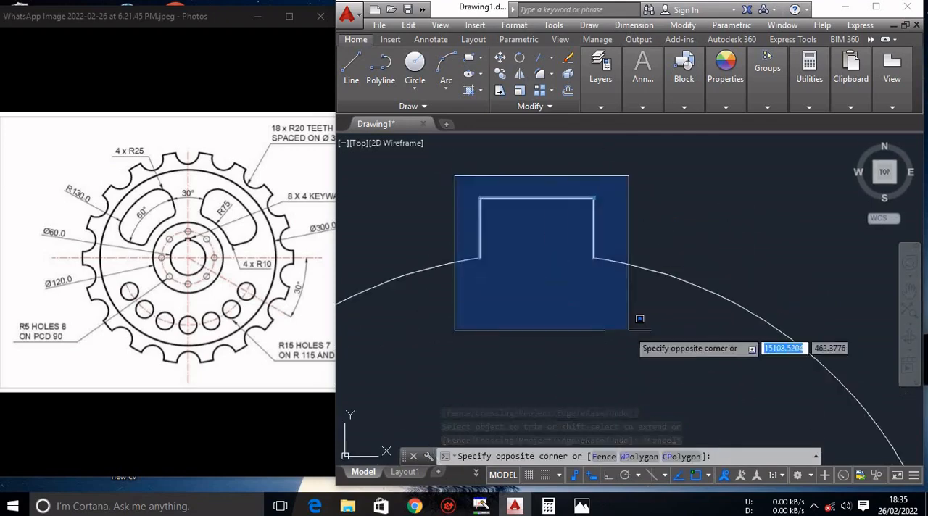
click(648, 331)
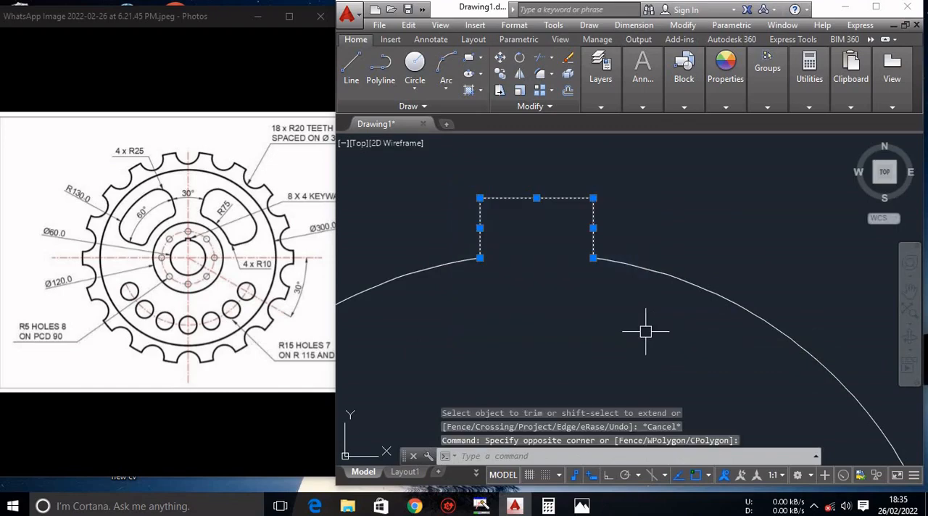
text(j)
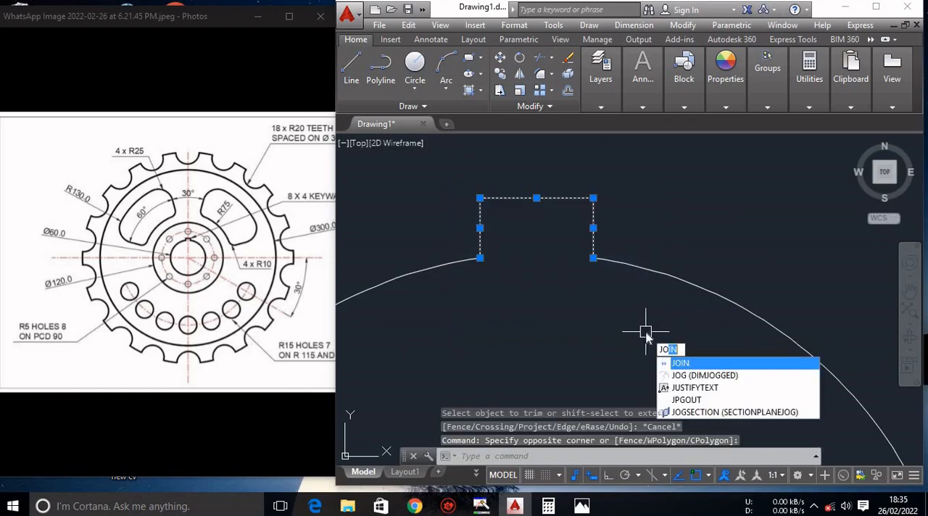
text(o)
key(Return)
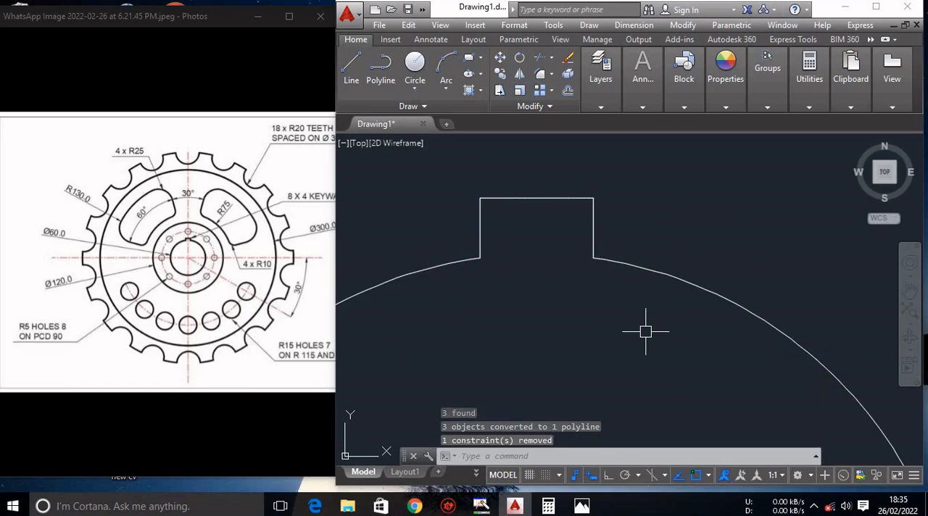
key(Escape)
scroll(645, 330, down, 5)
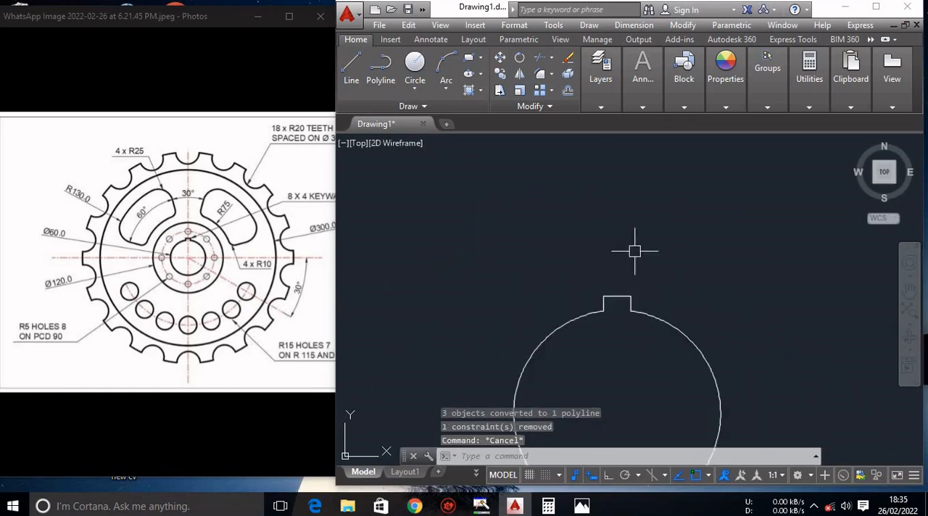
scroll(634, 251, down, 2)
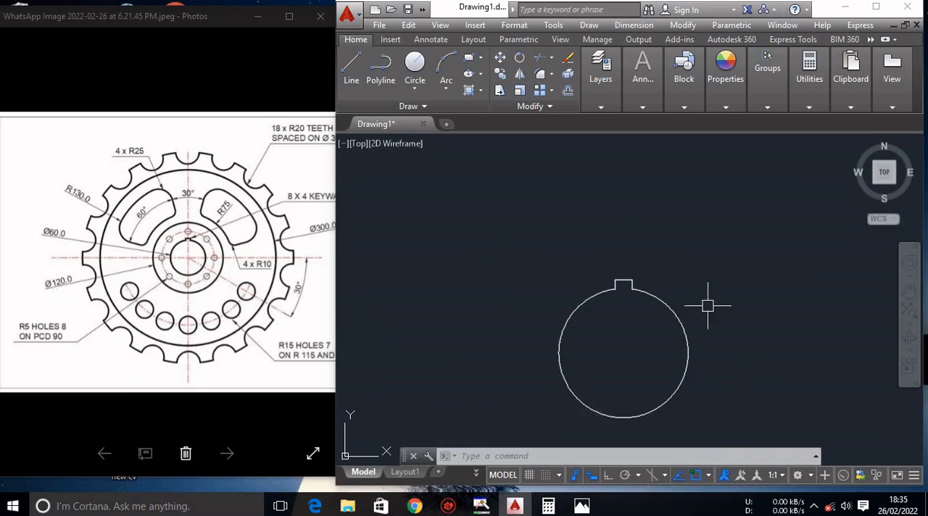
text(c)
key(Return)
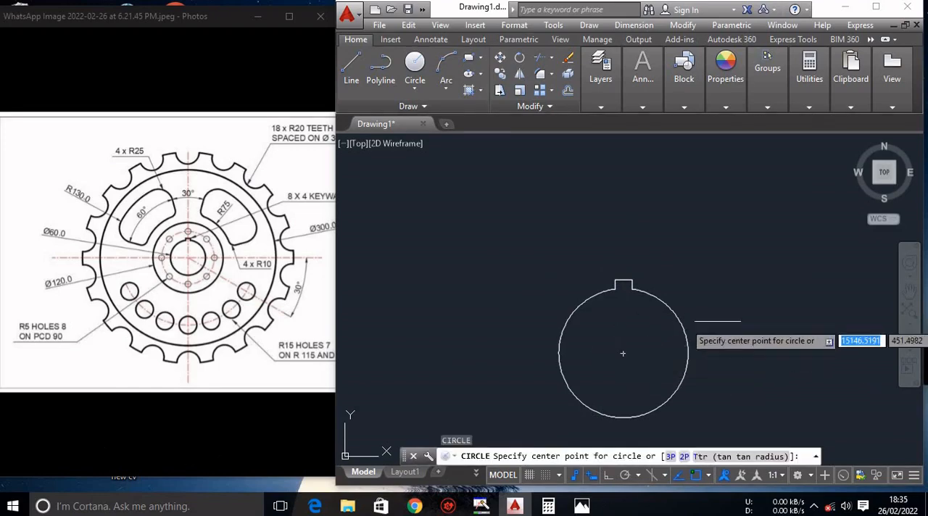
click(624, 353)
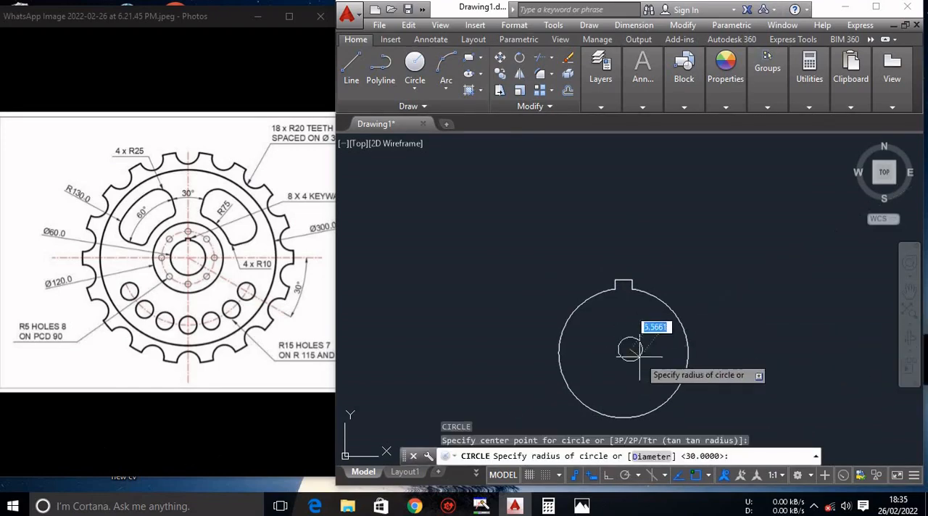
key(Escape)
Draw a circle of diameter 120 concentric with the keyed bore.
text(c)
key(Return)
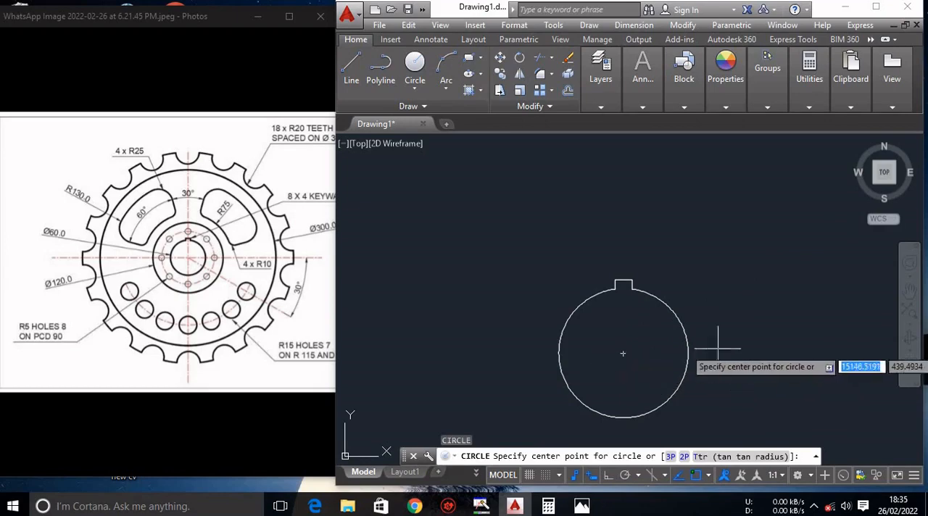
click(622, 354)
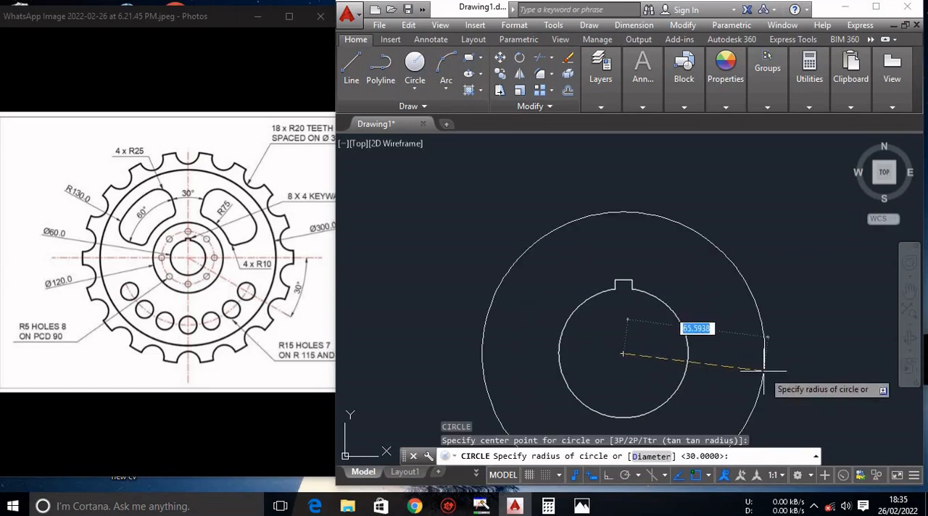
text(d)
key(Return)
text(1)
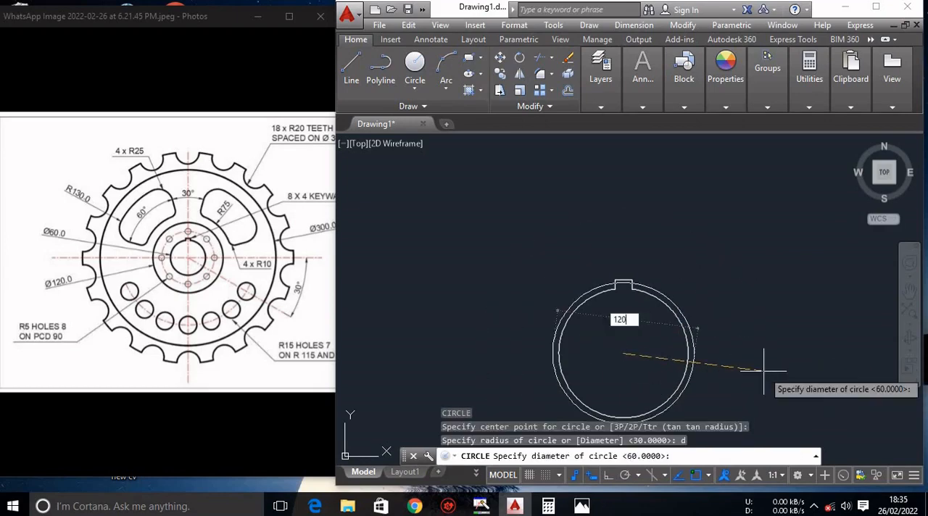
text(20)
key(Return)
Draw a circle of diameter 90 concentric with the keyed bore as the hole pitch circle.
scroll(761, 330, down, 4)
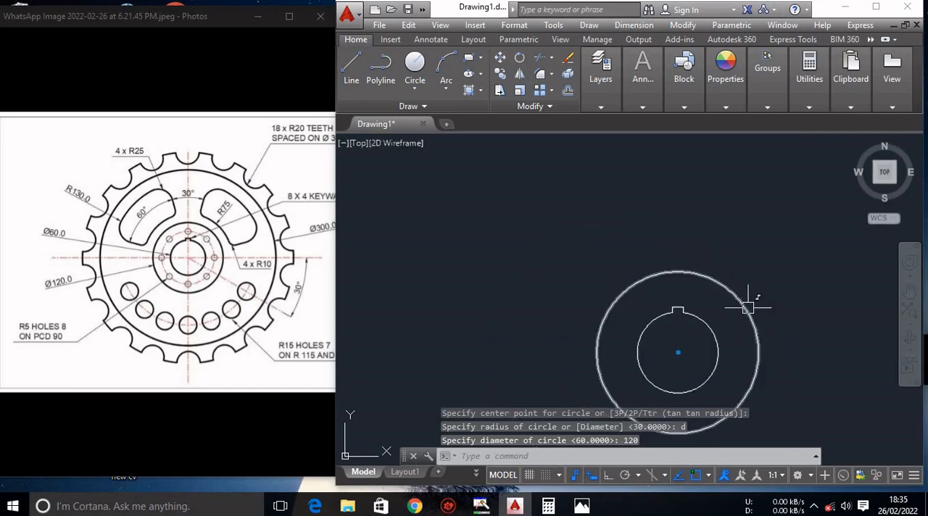
scroll(748, 306, down, 2)
scroll(758, 378, up, 2)
scroll(758, 379, up, 2)
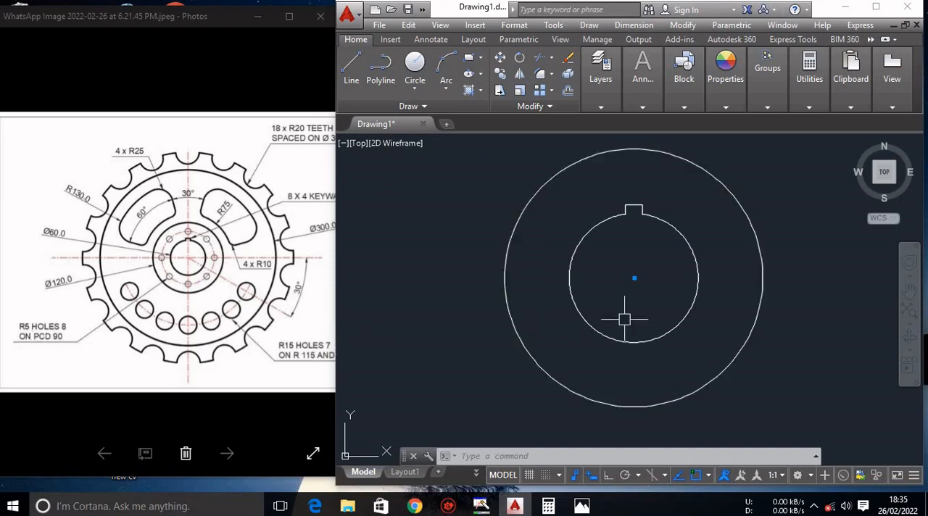
text(c)
key(Return)
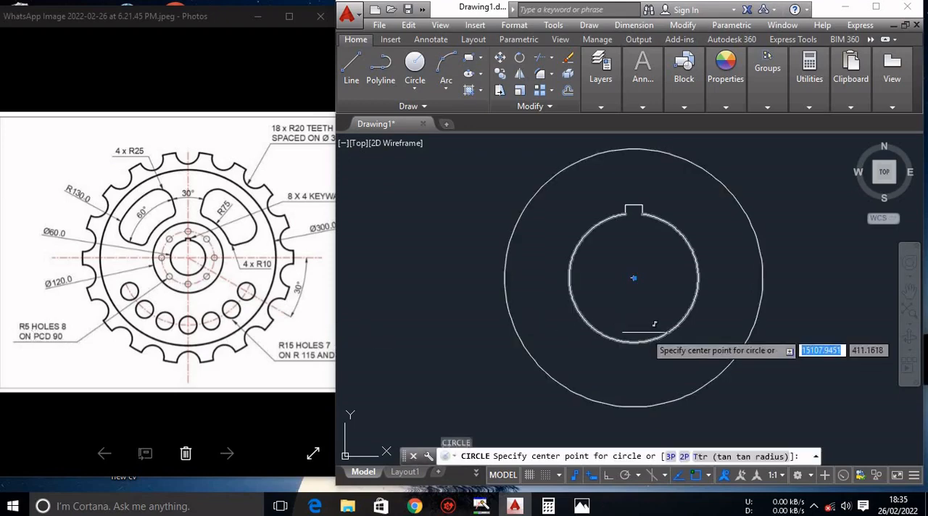
click(634, 278)
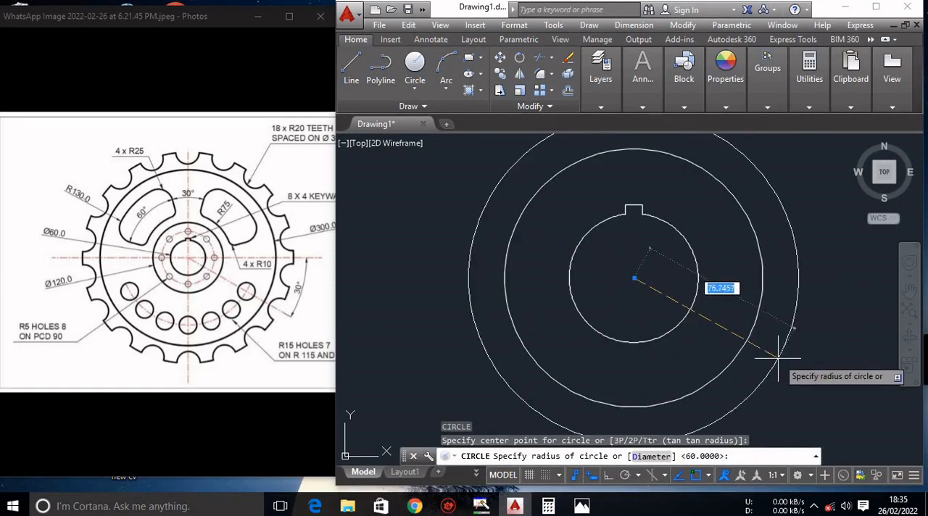
text(d)
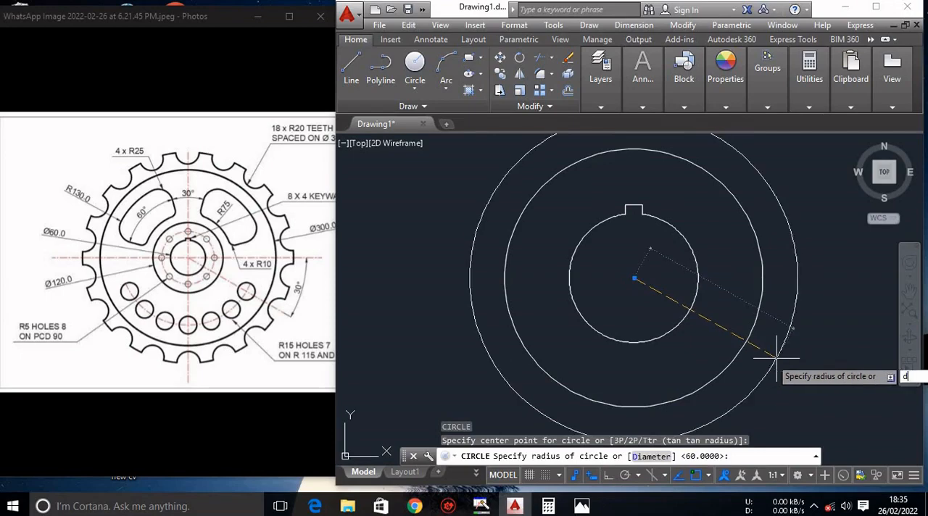
key(Return)
text(90)
key(Return)
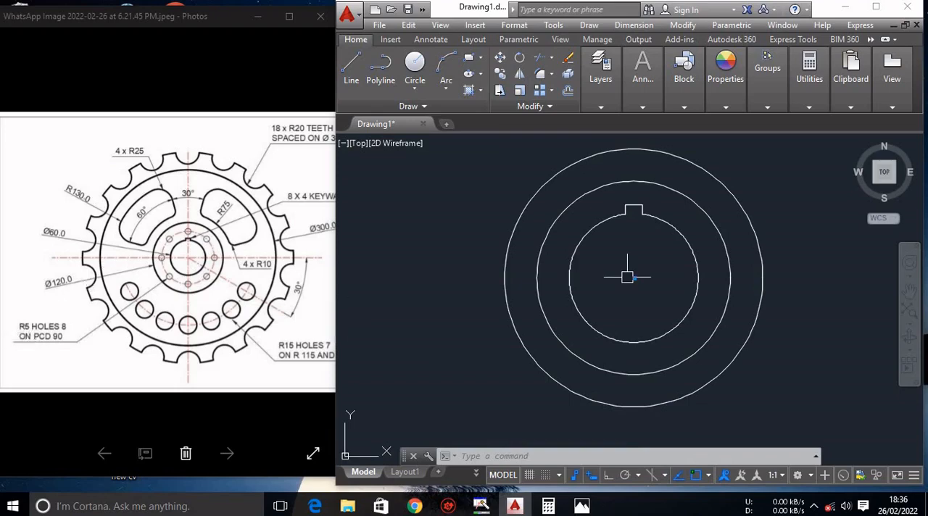
Draw a circle of radius 5 centred on the top quadrant of the 90-diameter pitch circle.
text(c)
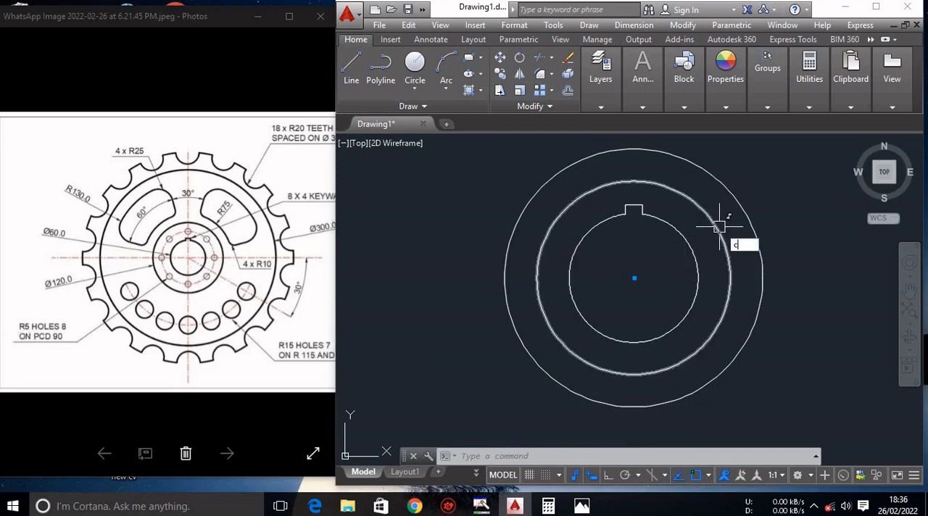
key(Return)
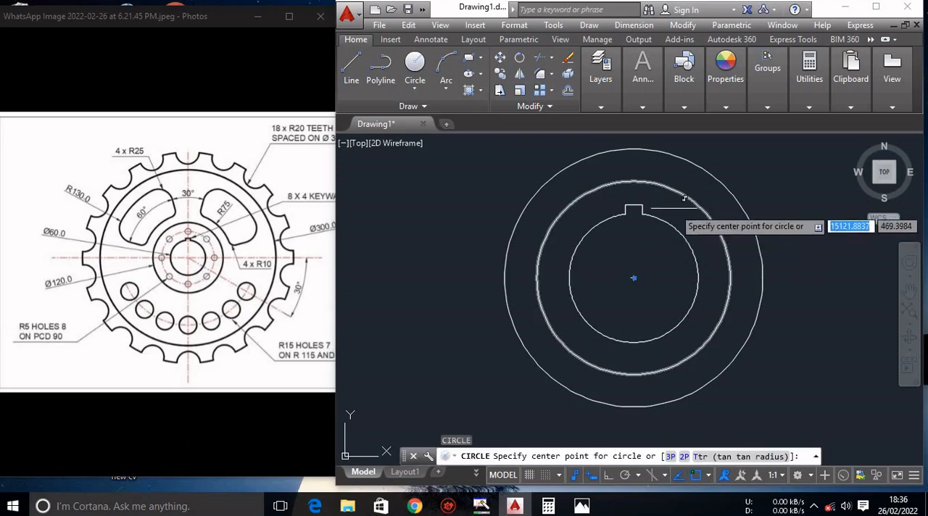
click(632, 180)
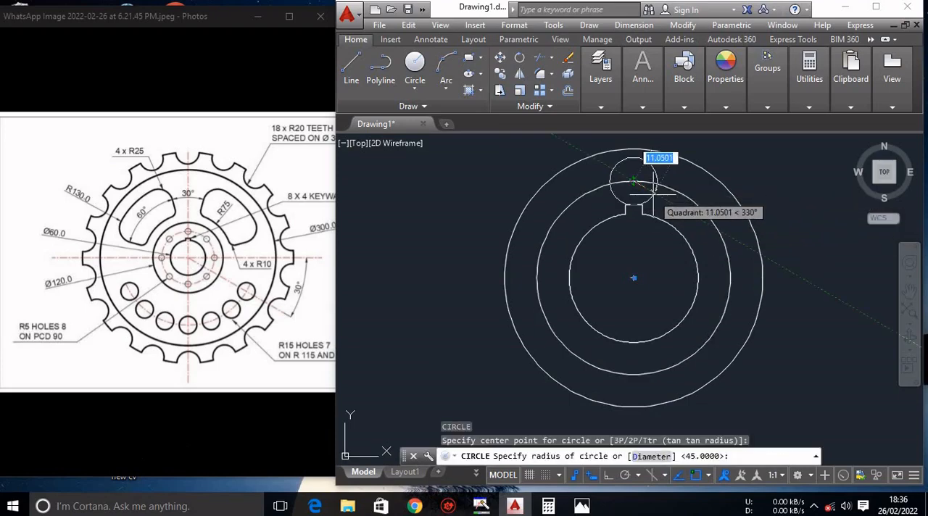
text(5)
key(Return)
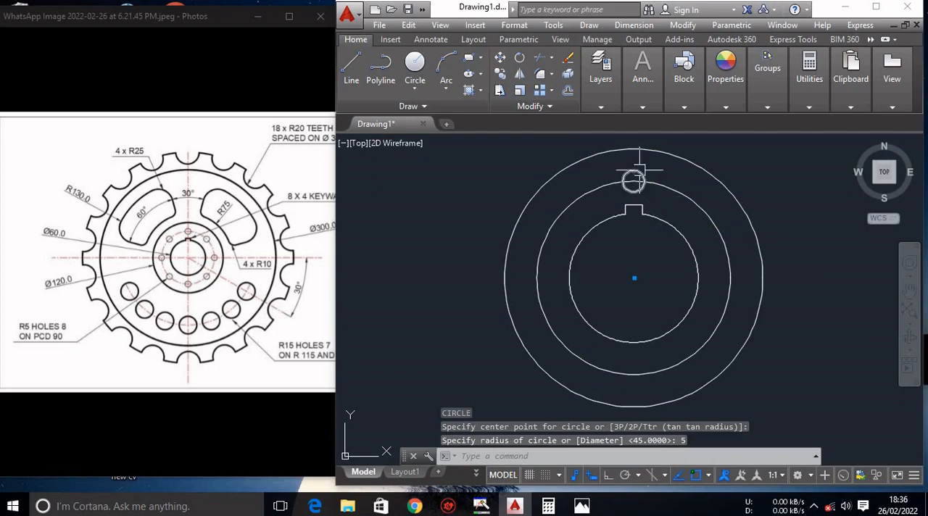
Make a polar array of the radius 5 hole around the bore centre with 8 items.
click(637, 170)
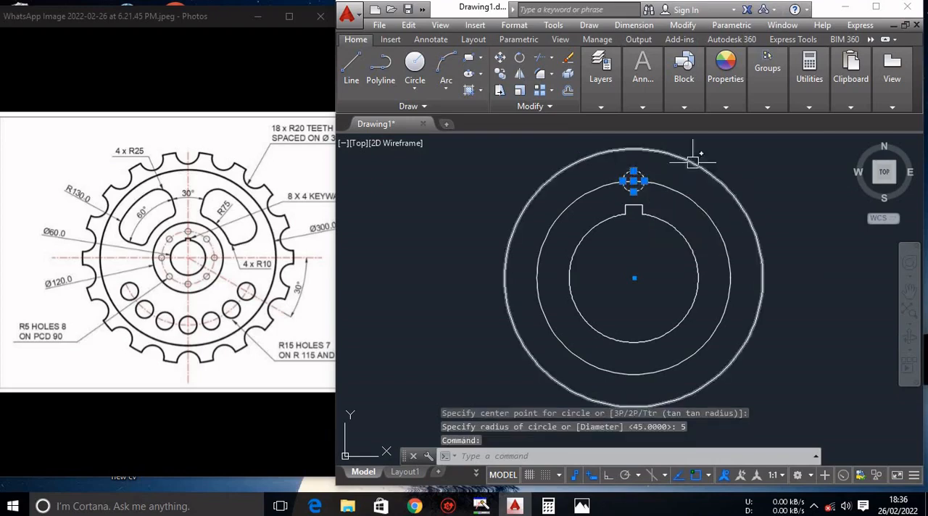
text(a)
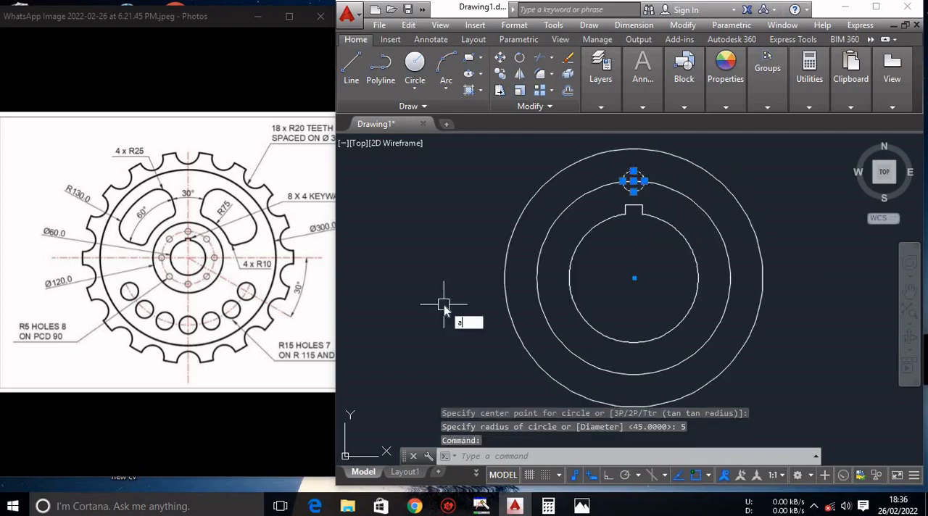
text(r)
key(Return)
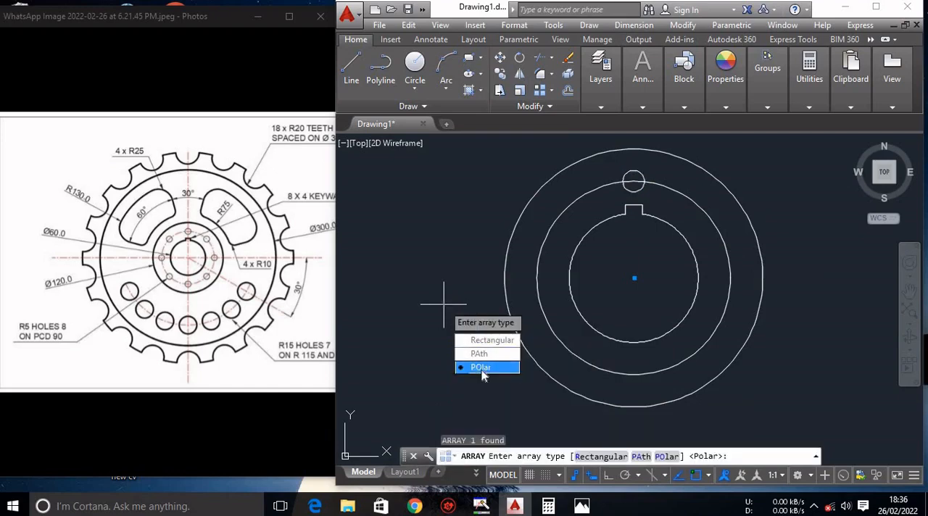
key(Return)
click(633, 278)
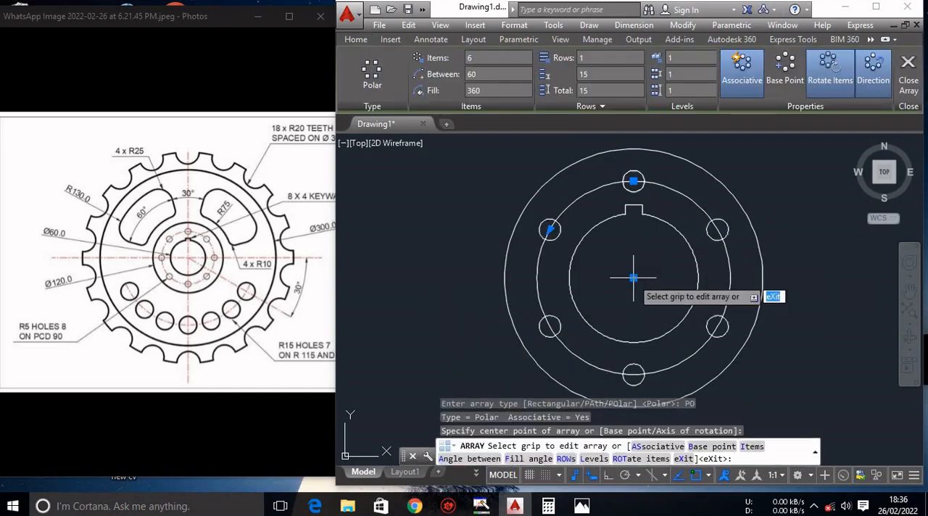
click(481, 58)
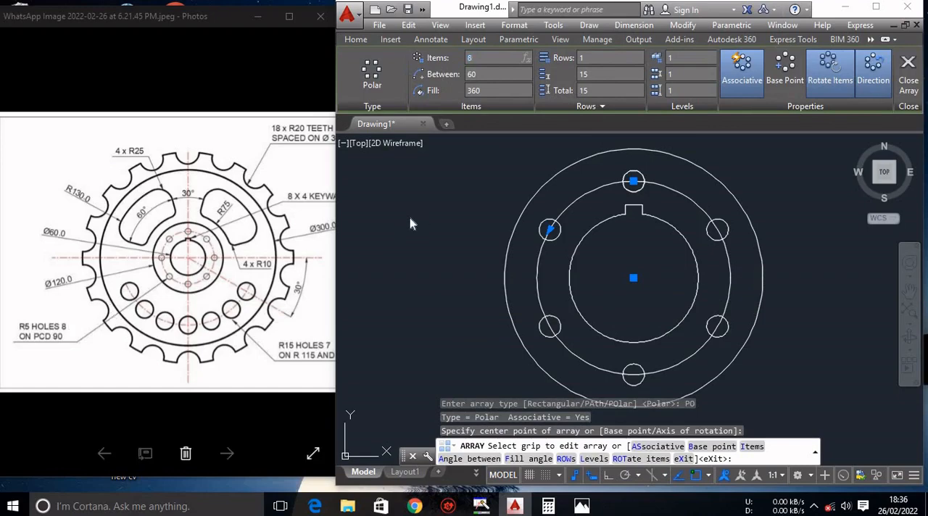
key(Return)
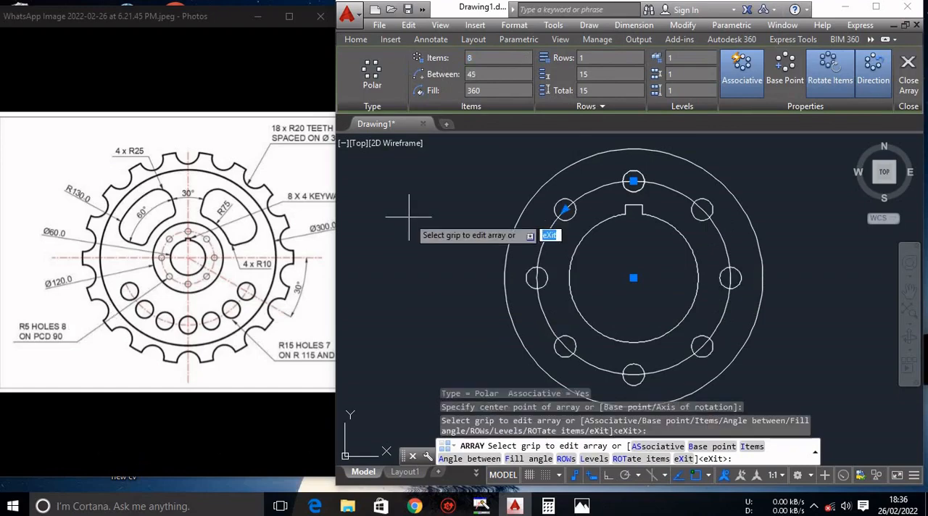
key(Escape)
key(Escape)
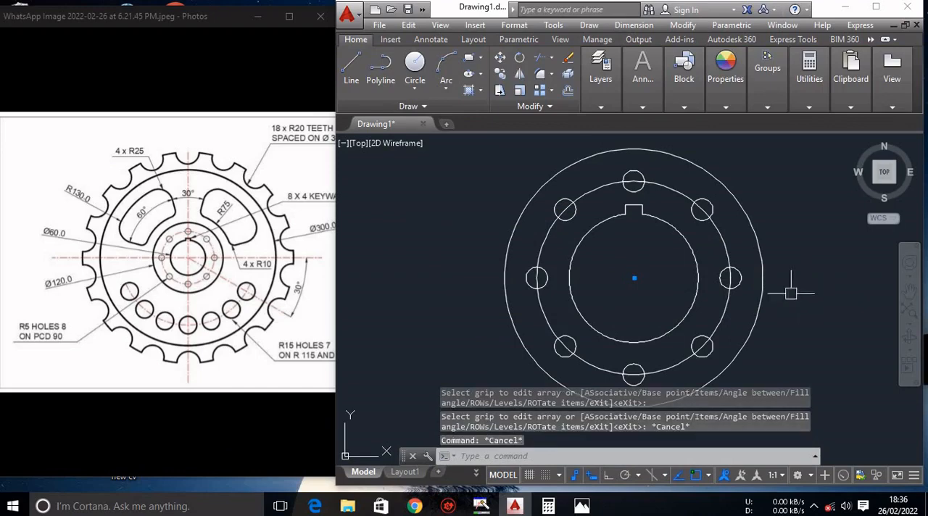
scroll(779, 300, down, 2)
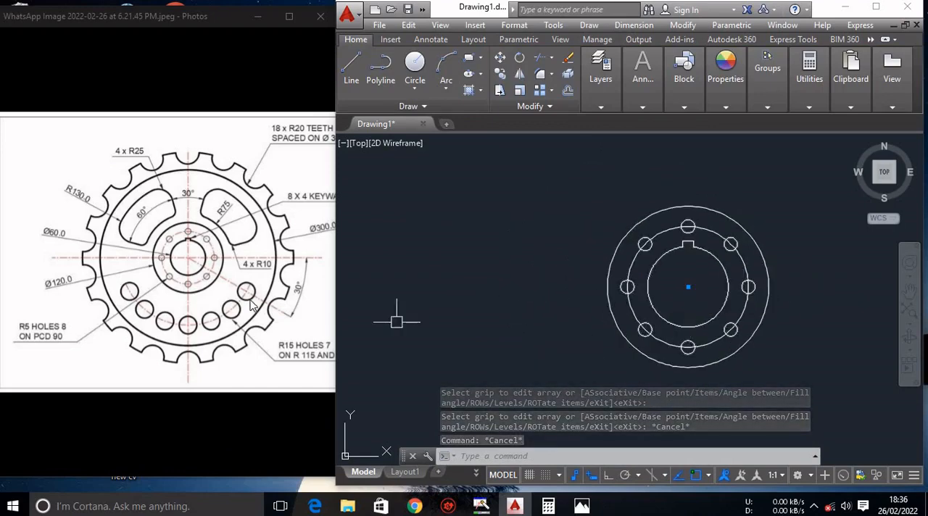
click(575, 476)
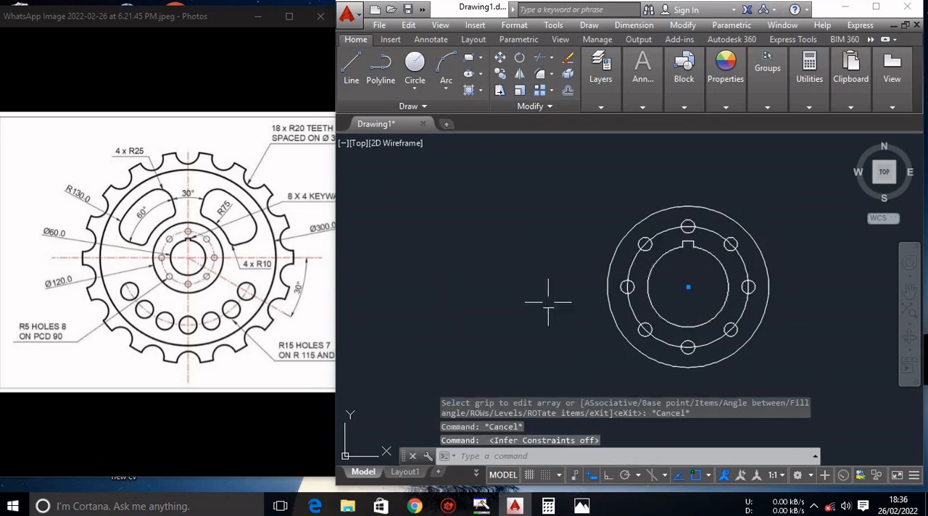
click(724, 476)
click(717, 476)
click(577, 476)
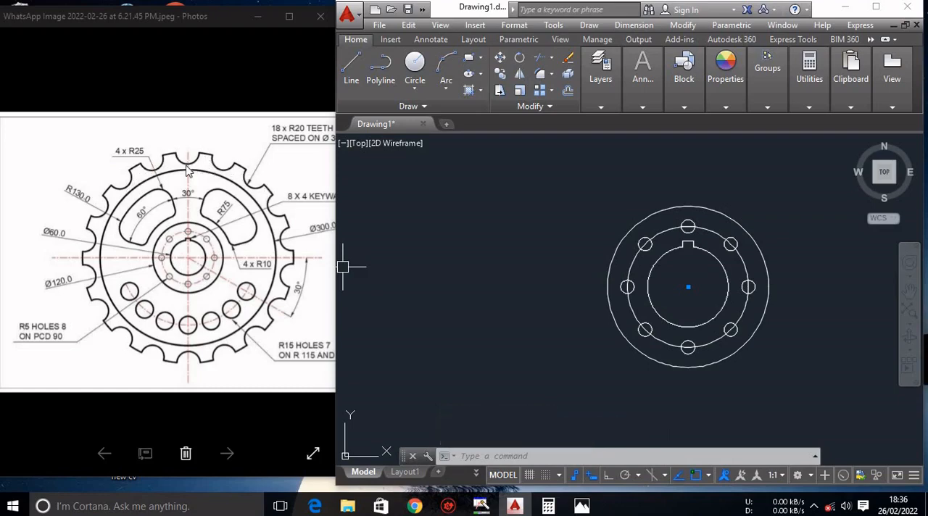
Draw a circle of diameter 360 concentric with the bore for the wheel's outer edge.
scroll(252, 187, down, 2)
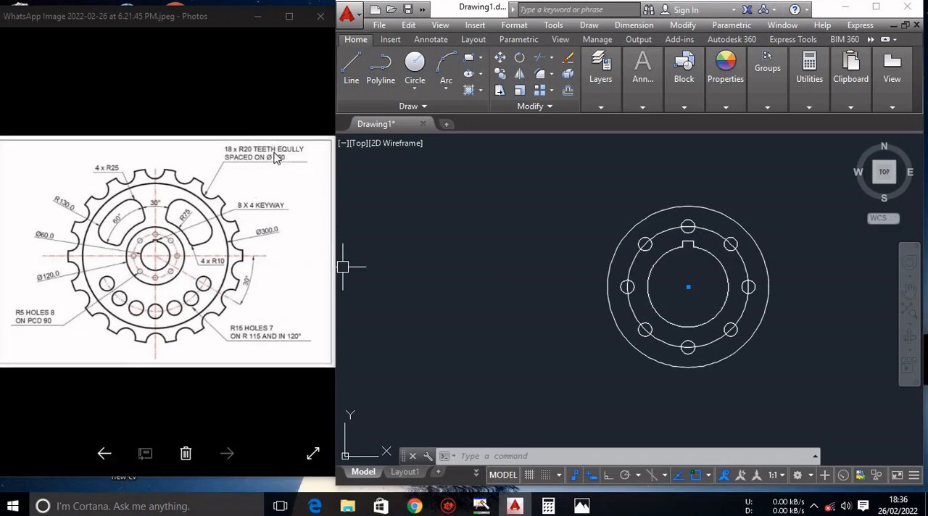
text(c)
key(Return)
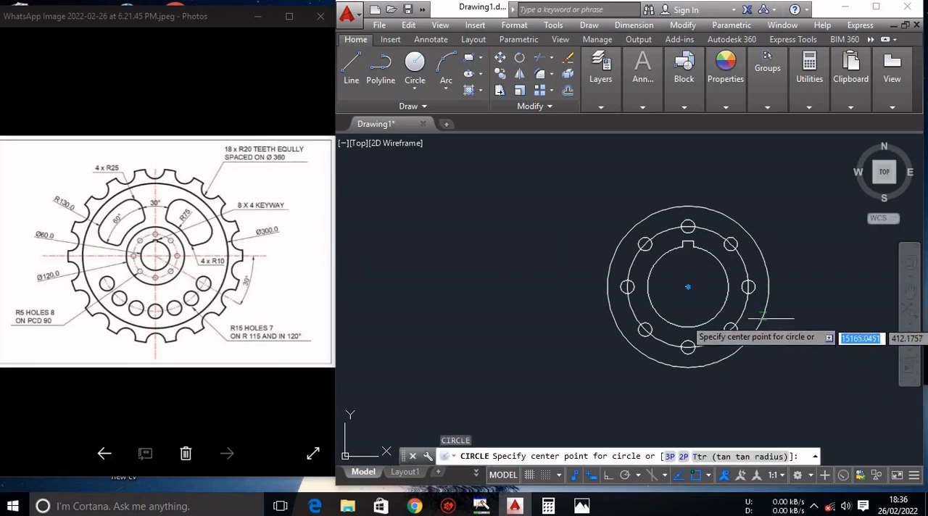
click(687, 288)
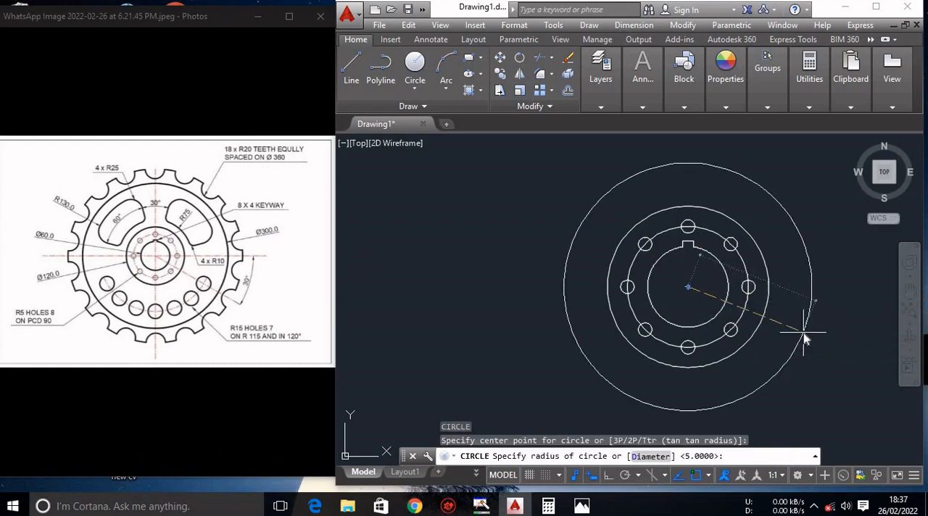
text(d)
key(Return)
text(360)
key(Return)
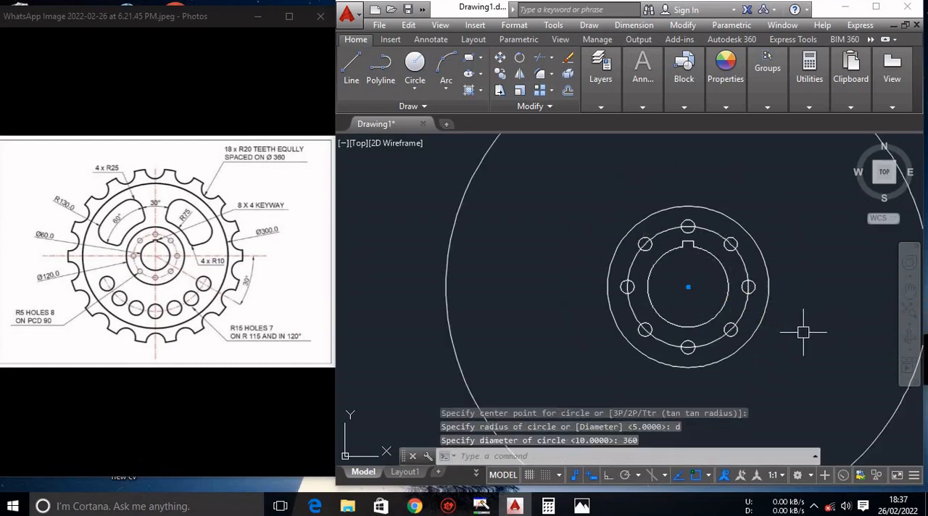
Draw a circle of radius 20 centred on the top quadrant of the 360-diameter circle.
scroll(800, 333, down, 4)
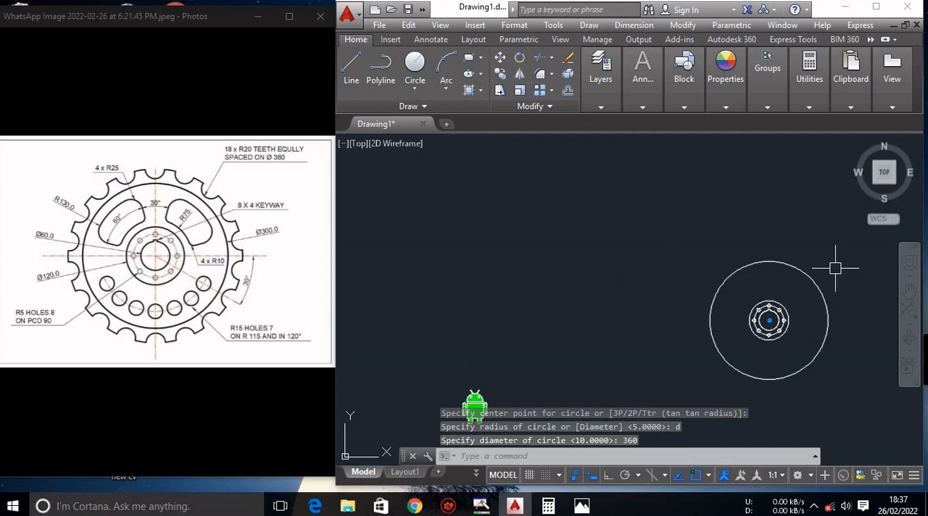
scroll(835, 269, up, 4)
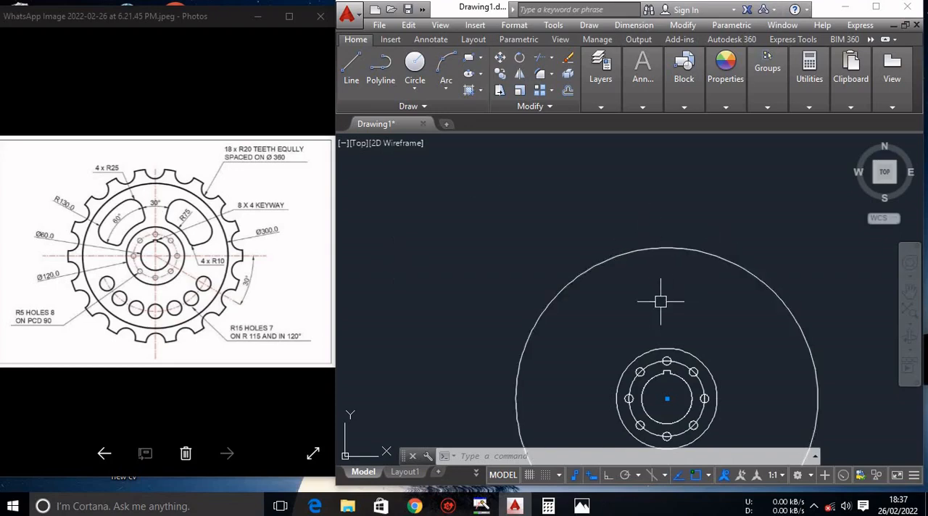
text(c)
key(Return)
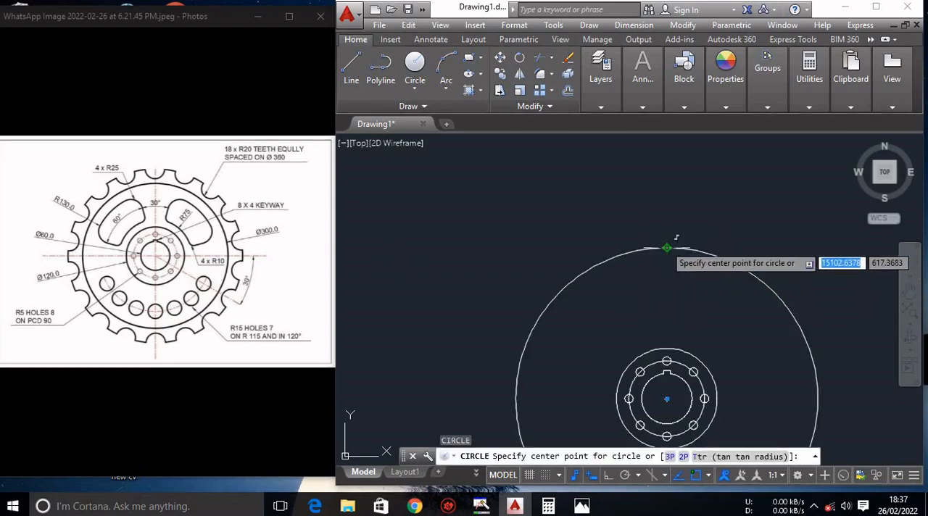
click(668, 248)
text(20)
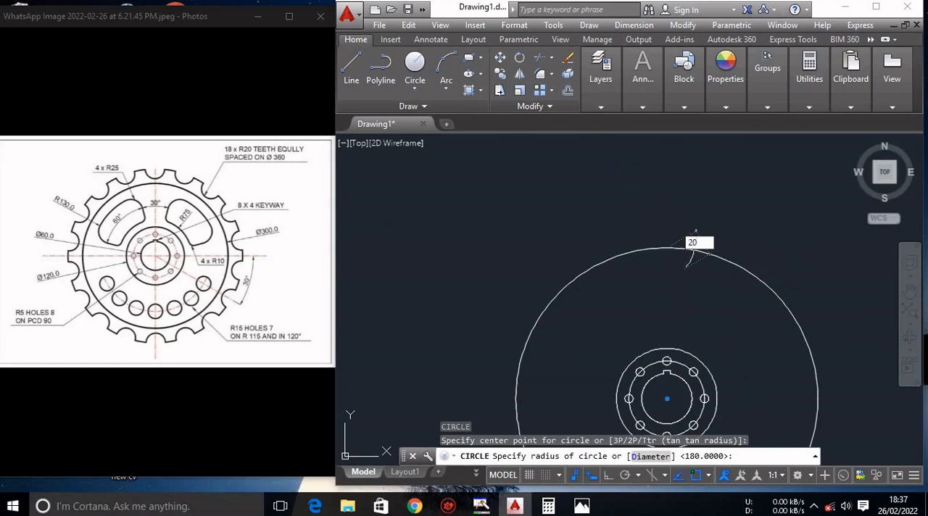
key(Return)
Trim the outer half of the radius 20 circle and the outer circle's arc inside it to open a notch.
text(tr)
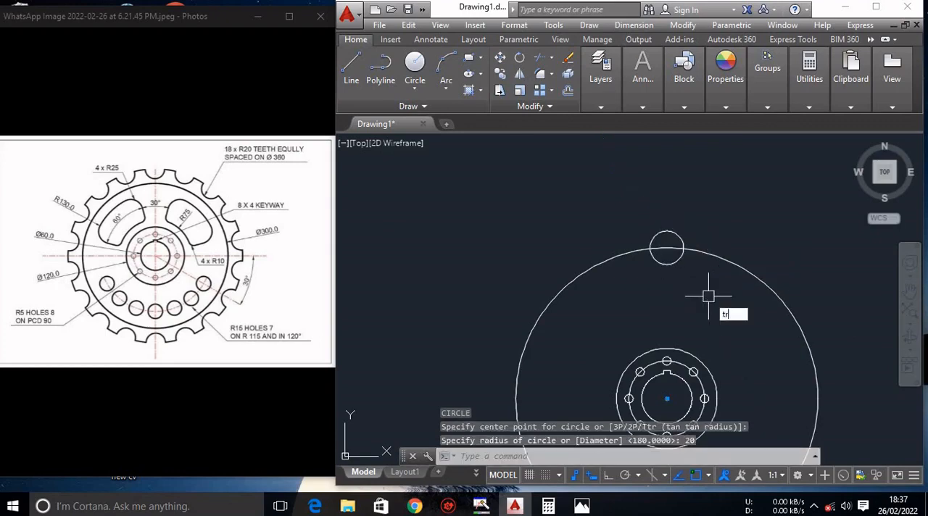
key(Return)
key(Return)
click(669, 234)
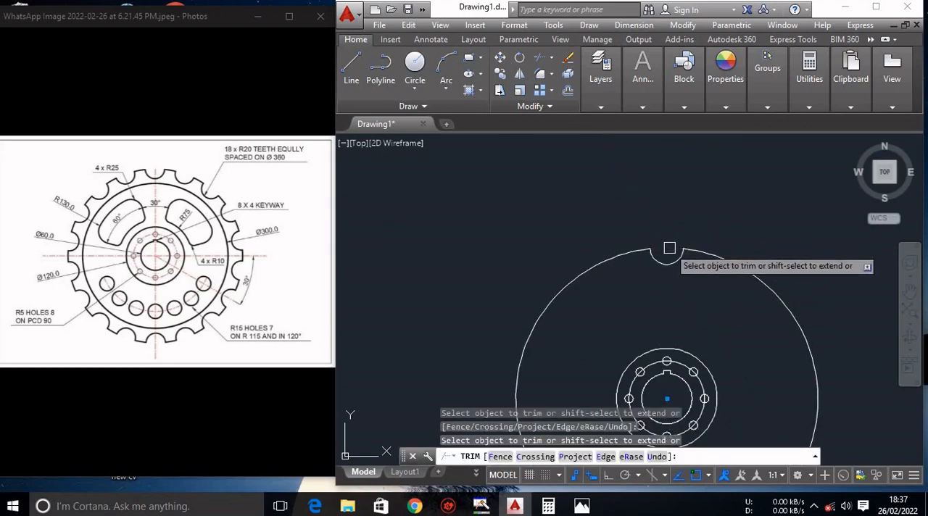
key(Escape)
Make a polar array of the notch arc around the bore centre with 18 items.
click(680, 265)
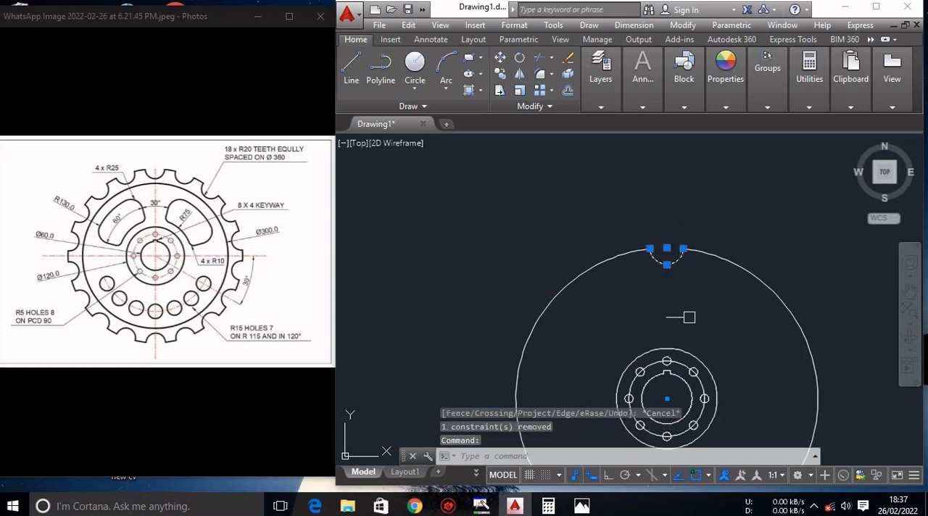
text(ar)
key(Return)
click(605, 407)
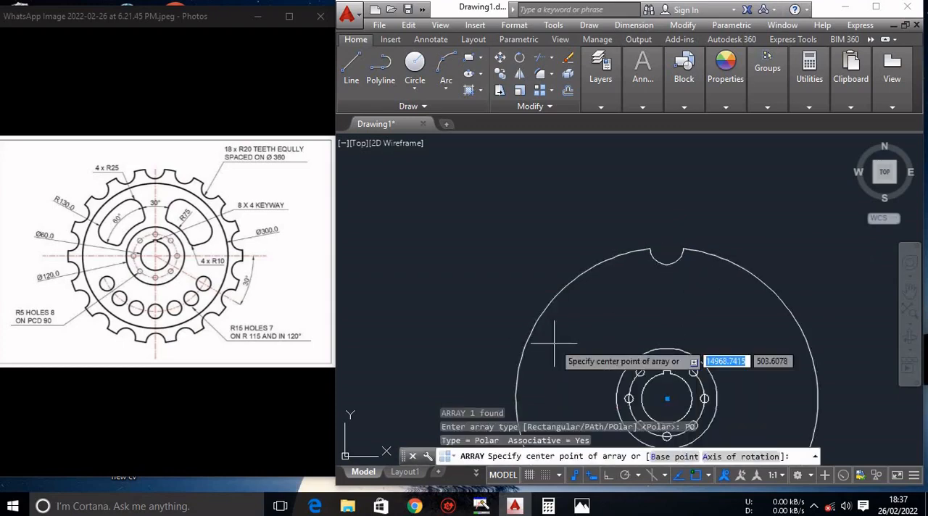
click(666, 398)
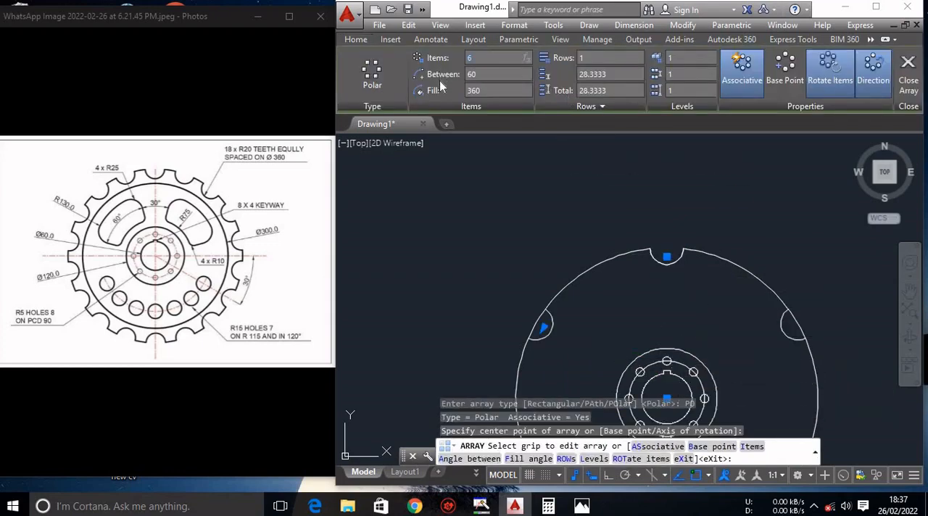
text(18)
key(Return)
scroll(516, 165, down, 1)
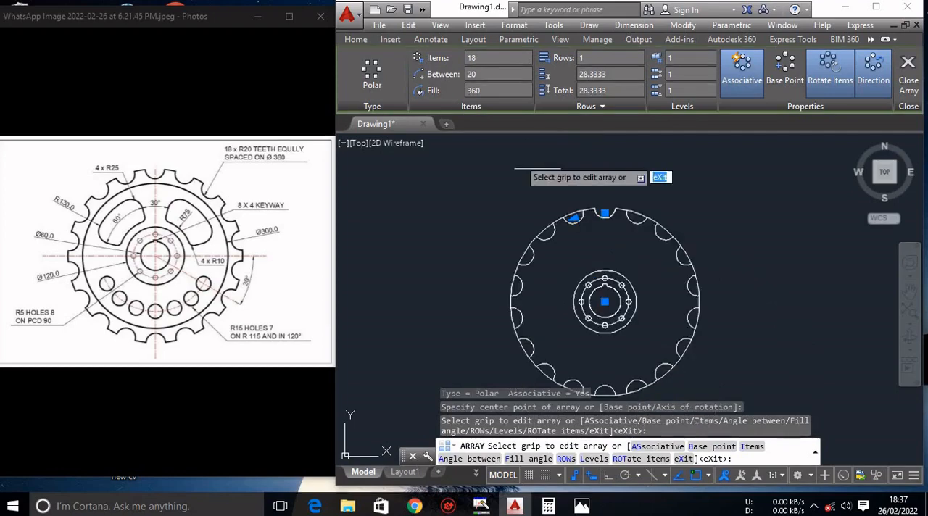
key(Escape)
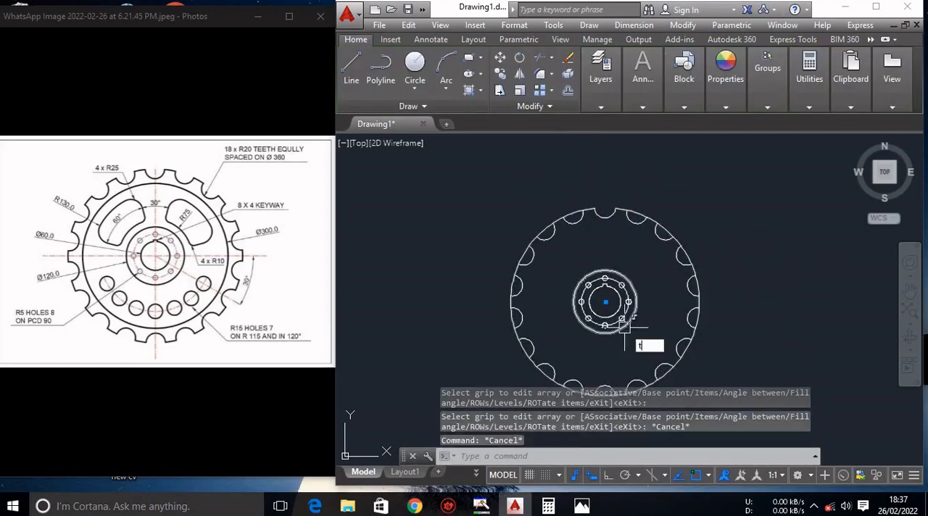
Trim the outer circle's arcs across all the remaining notches so every tooth gap around the wheel is open.
key(Return)
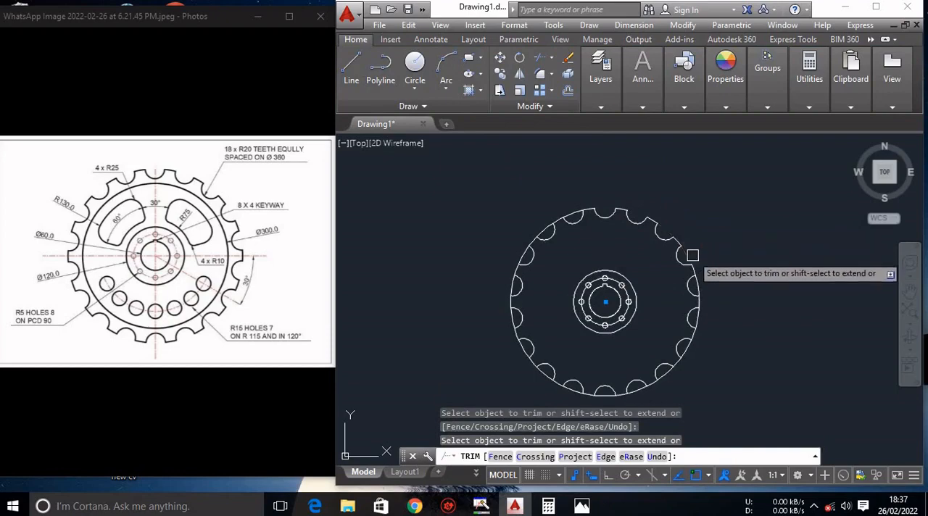
click(696, 286)
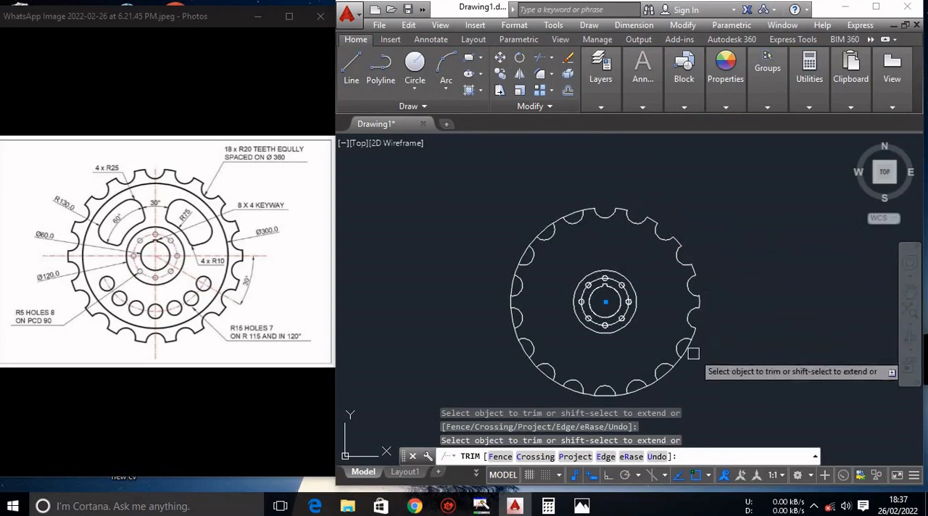
click(658, 377)
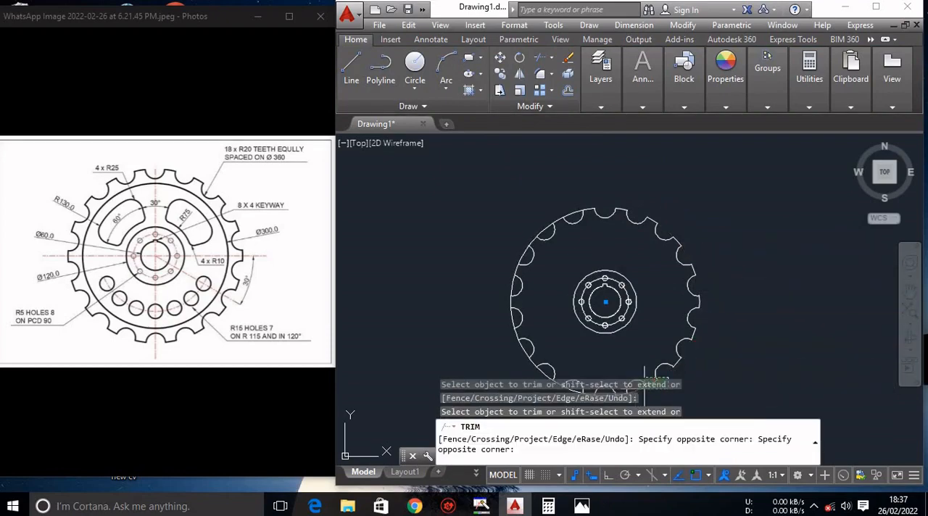
scroll(703, 338, down, 4)
click(733, 345)
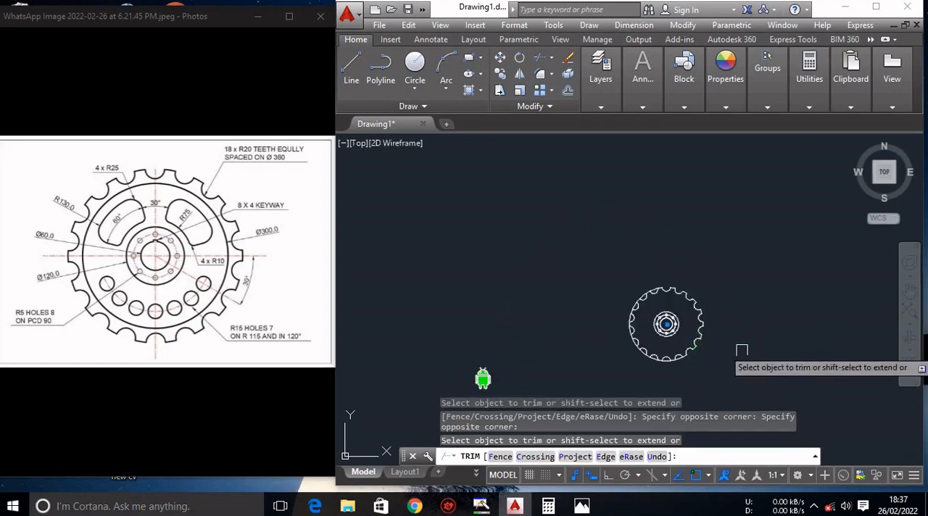
scroll(735, 352, up, 6)
click(616, 361)
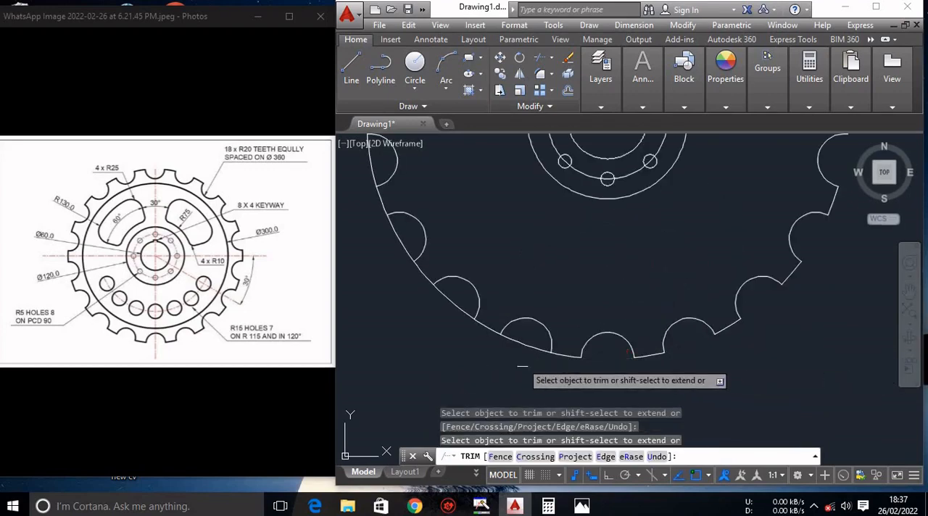
click(527, 334)
click(497, 353)
click(460, 313)
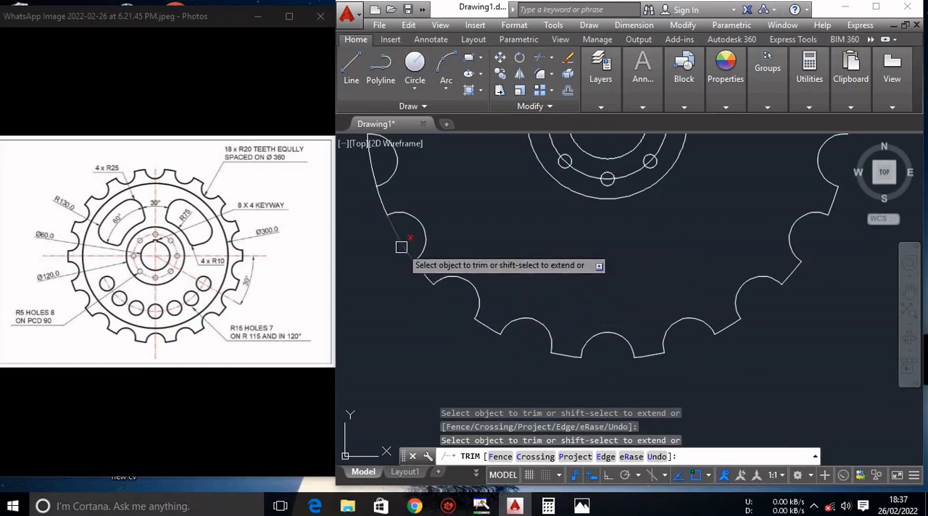
scroll(386, 190, down, 5)
scroll(389, 202, up, 8)
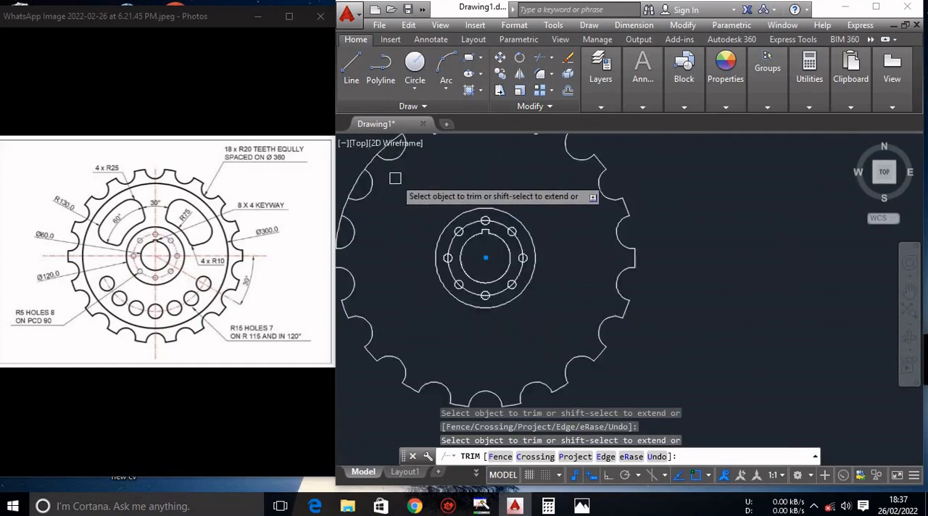
scroll(340, 201, down, 4)
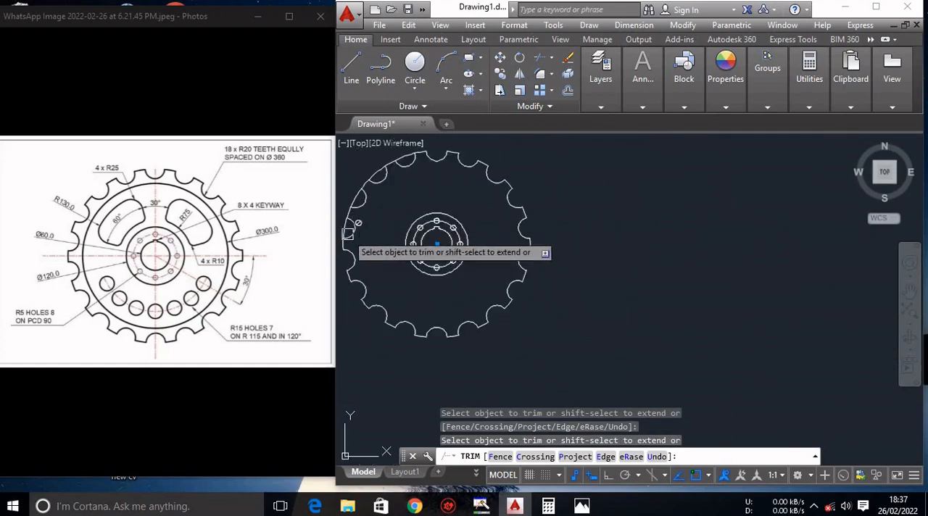
scroll(342, 203, up, 3)
scroll(347, 205, down, 5)
scroll(347, 203, up, 4)
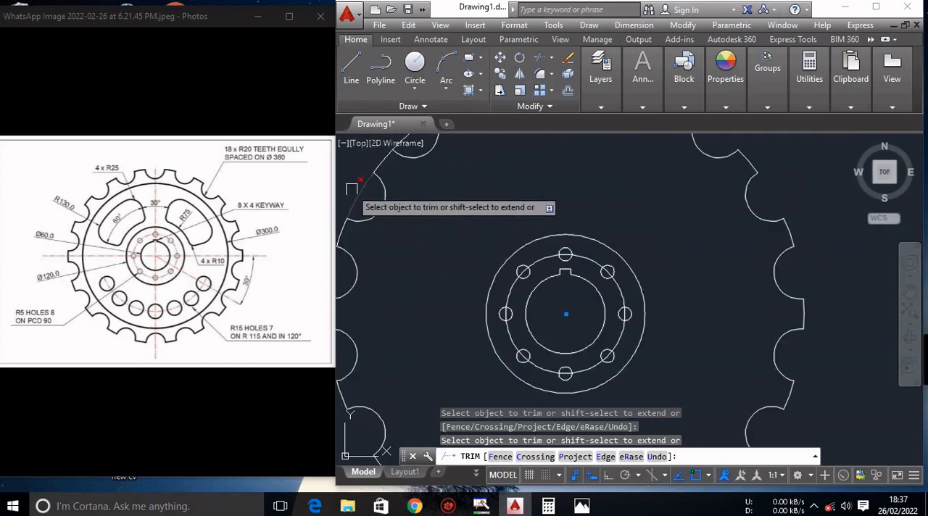
scroll(353, 197, down, 4)
scroll(368, 183, up, 4)
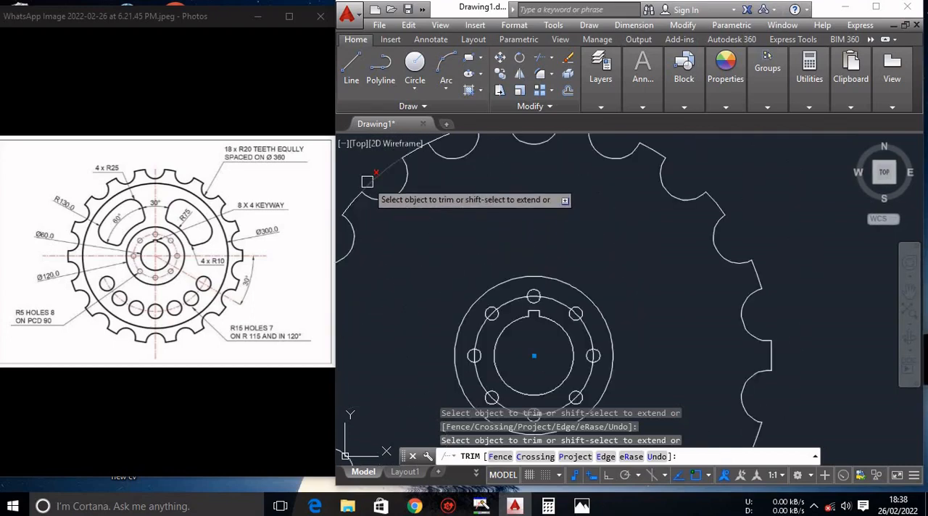
scroll(371, 180, down, 4)
scroll(341, 171, up, 4)
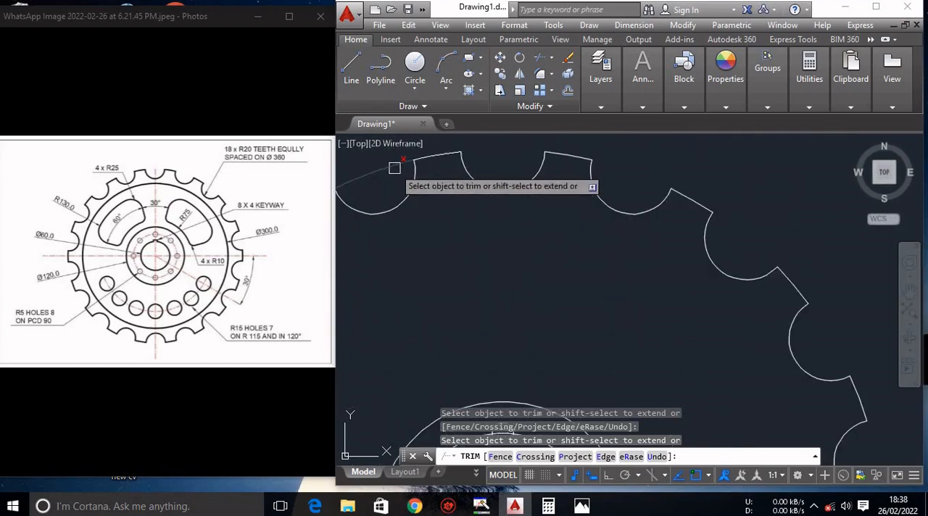
scroll(471, 217, down, 4)
key(Escape)
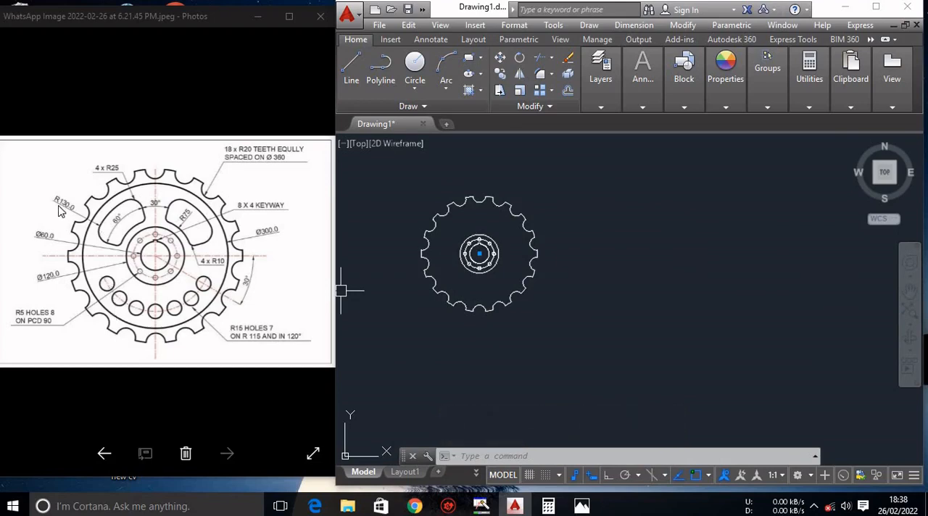
Draw a circle of radius 130 concentric with the bore.
text(c)
key(Return)
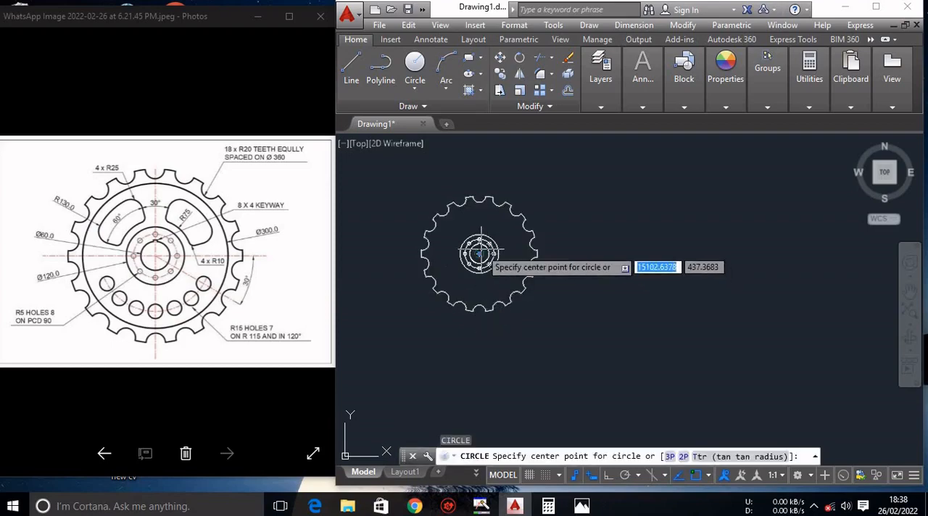
click(479, 253)
text(13)
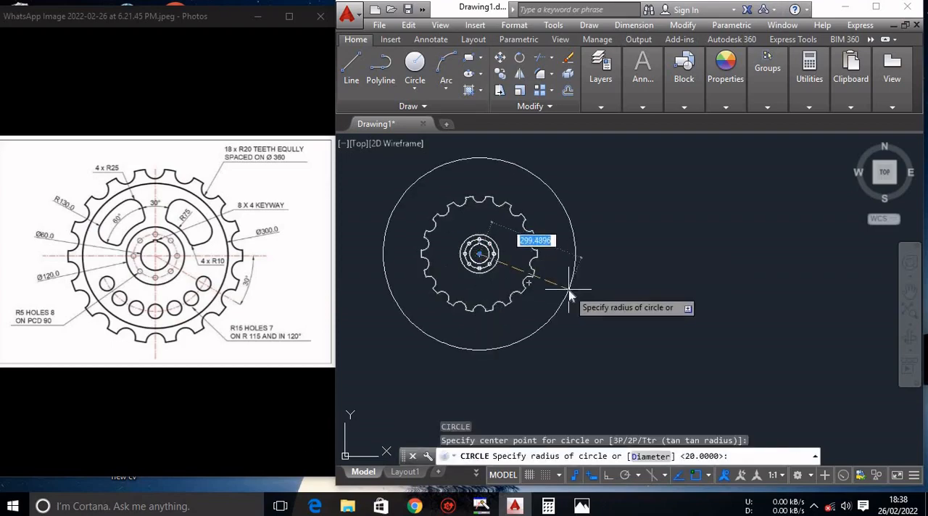
text(0)
key(Return)
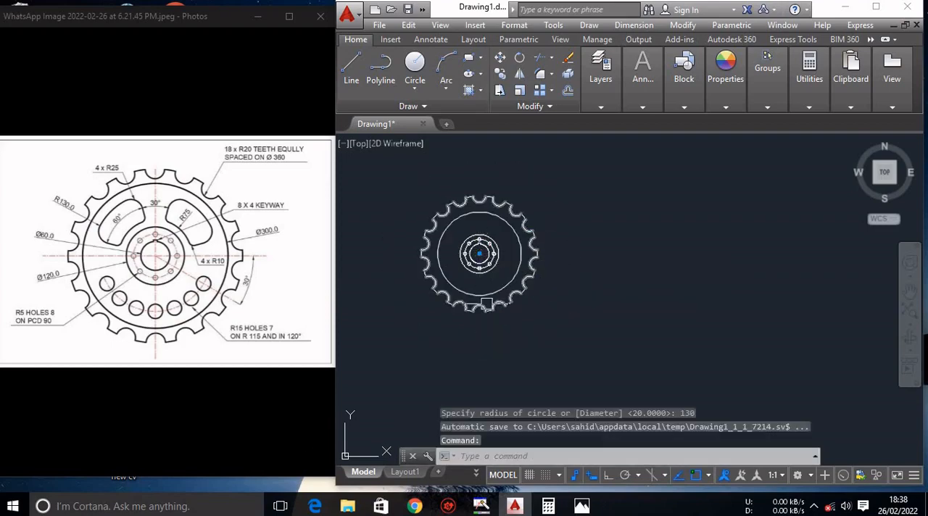
Delete the radius 130 circle.
scroll(442, 238, up, 2)
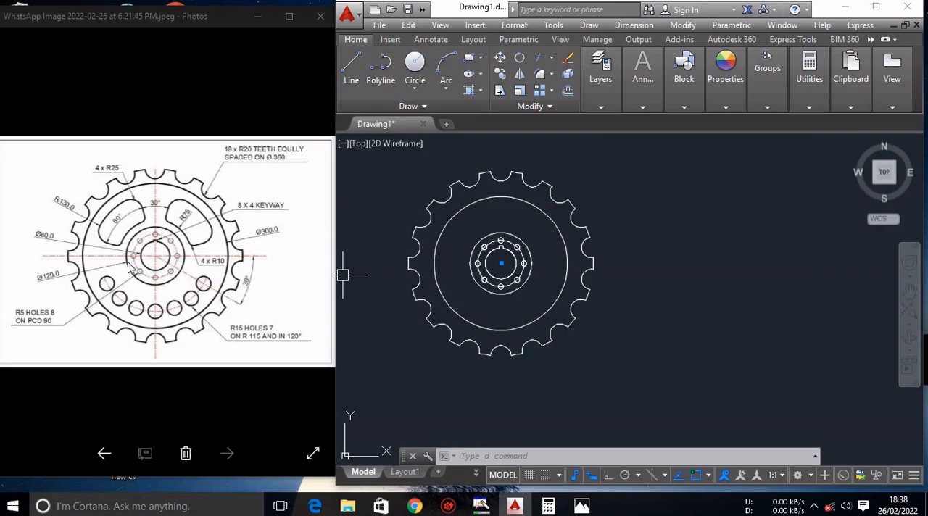
click(454, 213)
key(Delete)
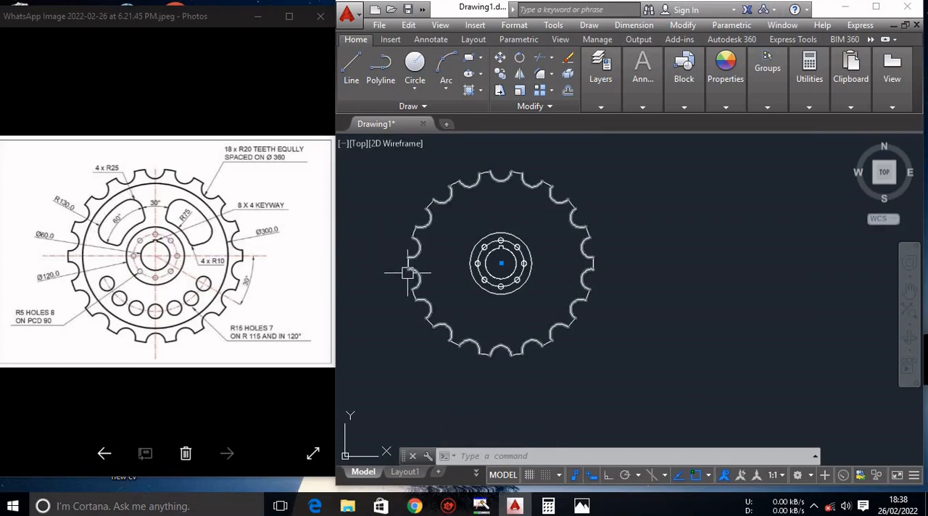
Draw a circle of diameter 300 concentric with the bore, just inside the teeth.
text(c)
key(Return)
click(500, 263)
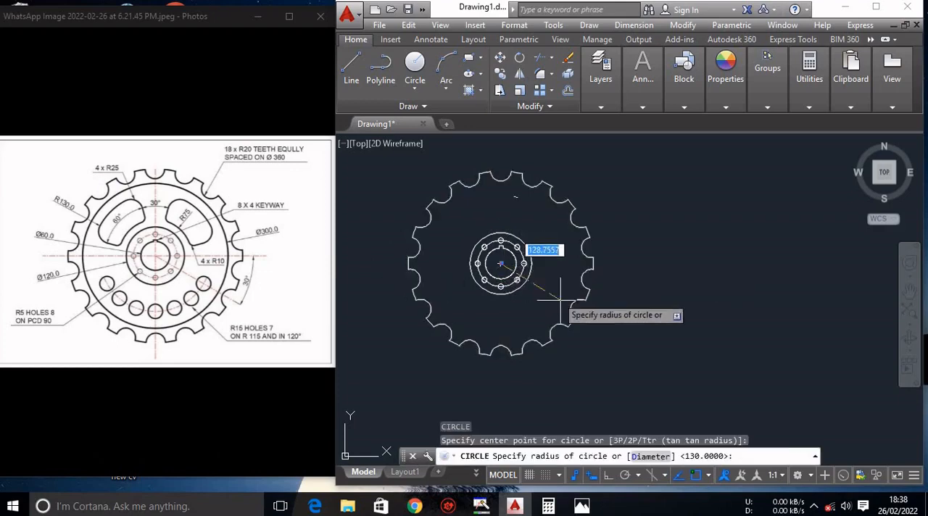
text(d)
key(Return)
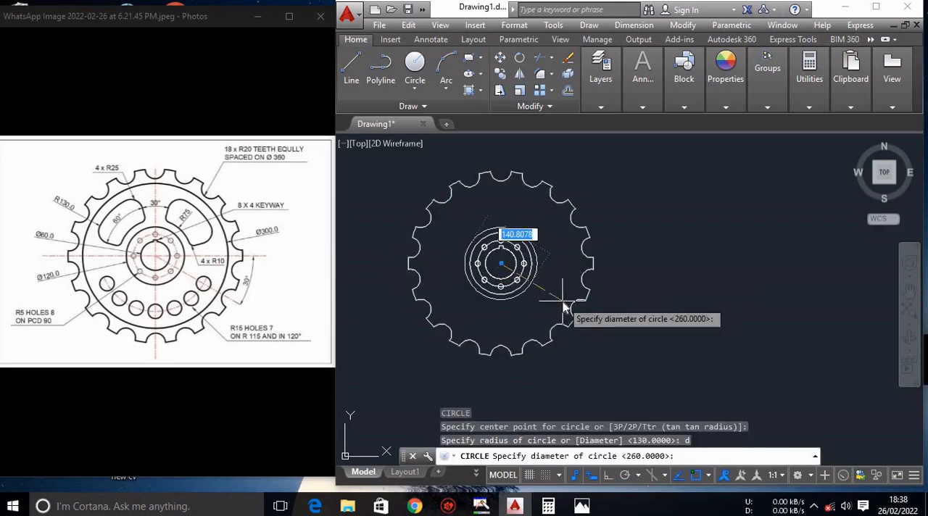
text(300)
key(Return)
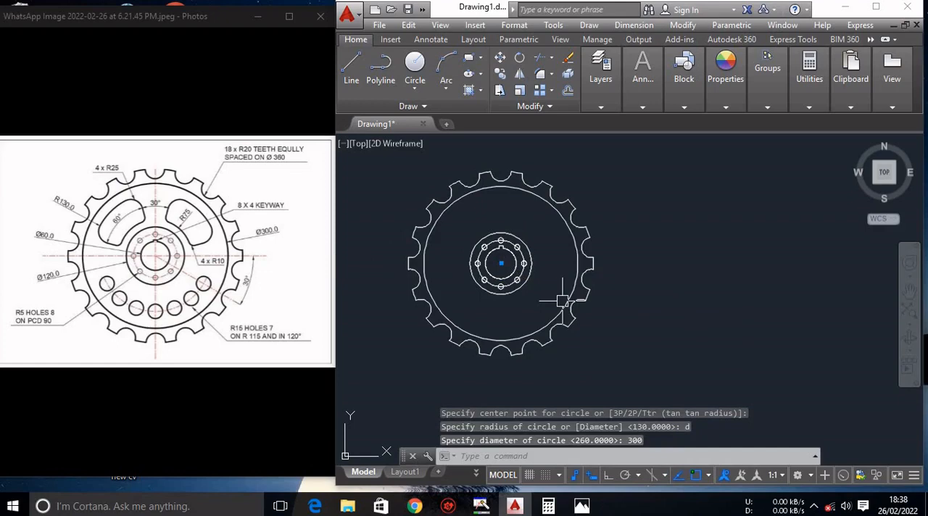
key(Escape)
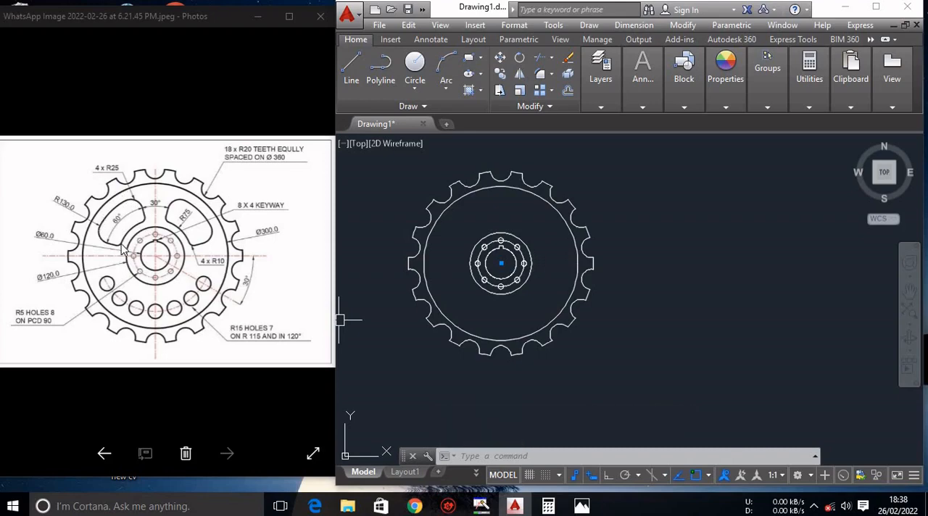
Draw a line about 223 long from the bore centre at 75° so that it extends past the teeth.
scroll(152, 210, up, 3)
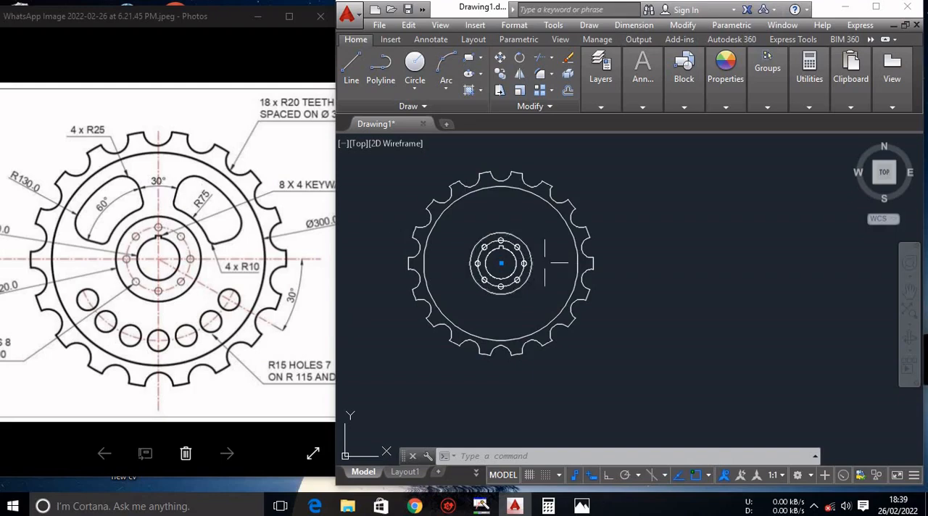
text(l)
key(Return)
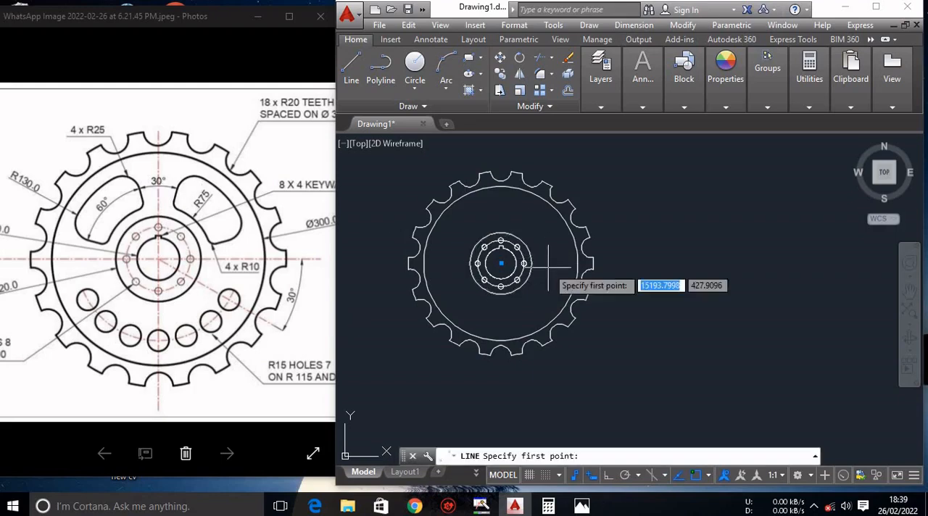
click(500, 263)
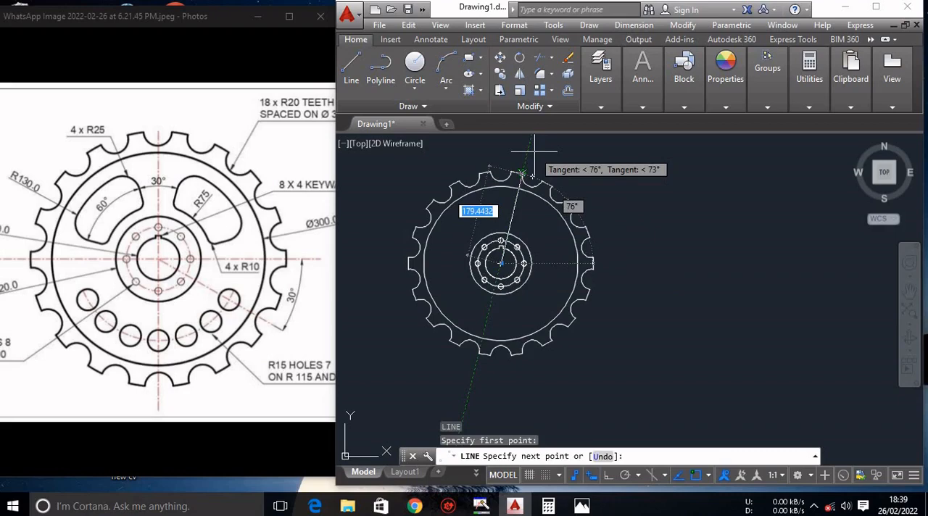
key(Tab)
text(7)
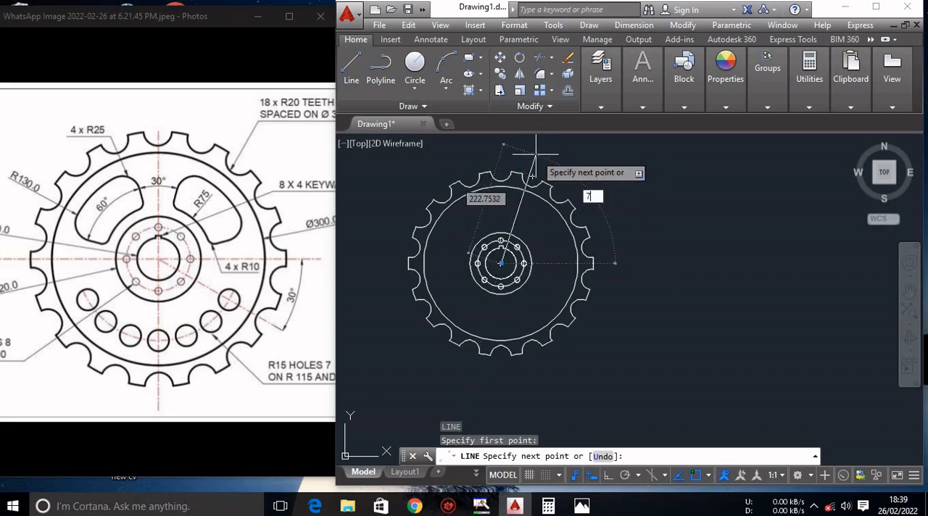
key(Return)
key(Escape)
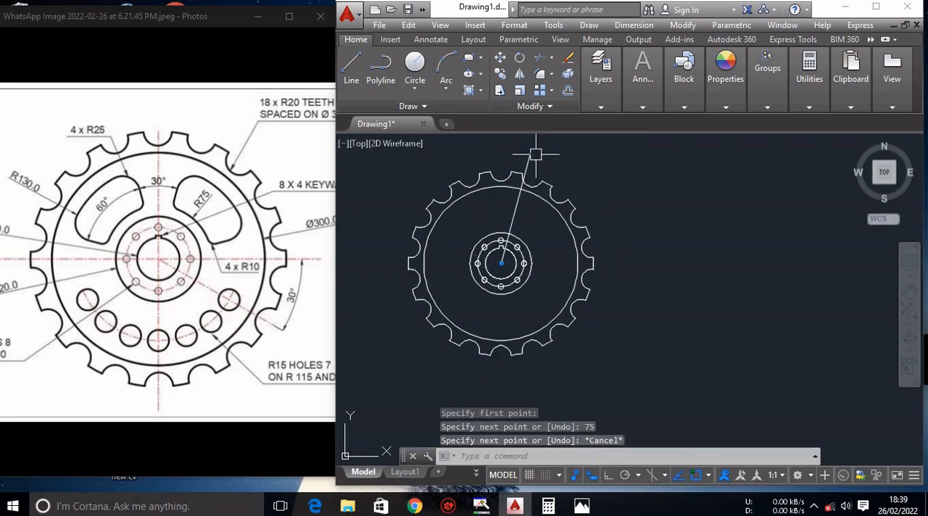
Draw a second line about 219 long from the bore centre at 105°, extending past the teeth.
key(Return)
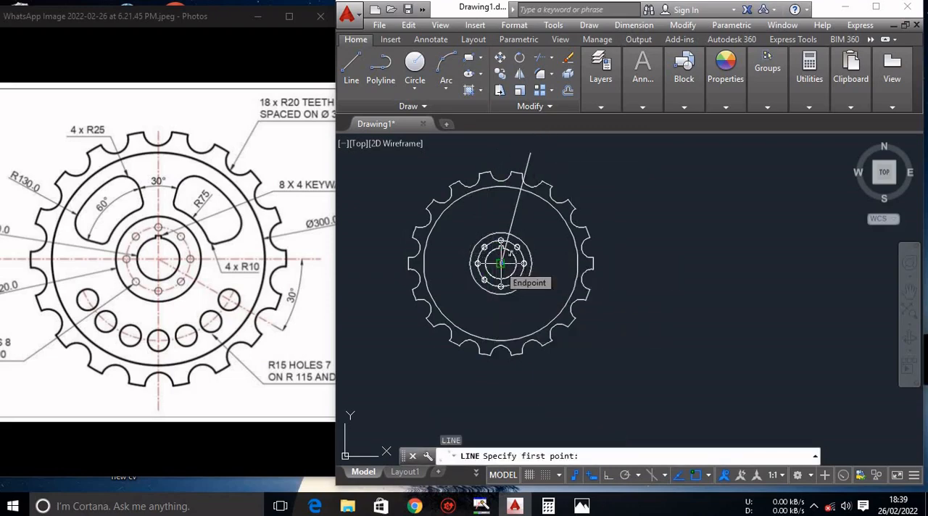
click(500, 263)
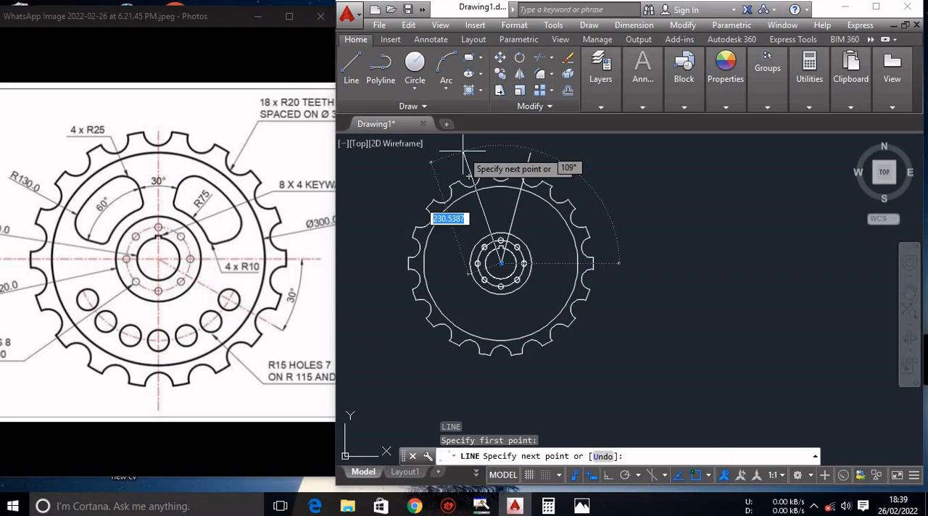
key(Tab)
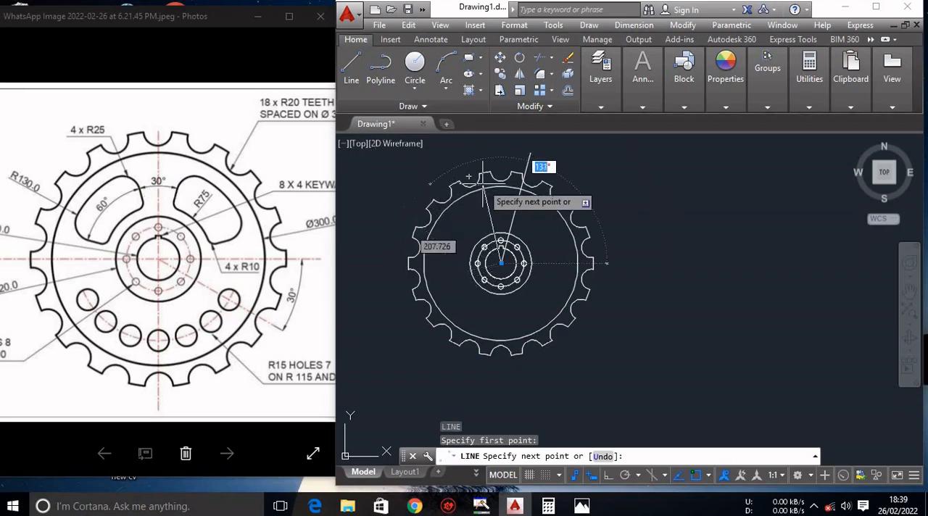
text(105)
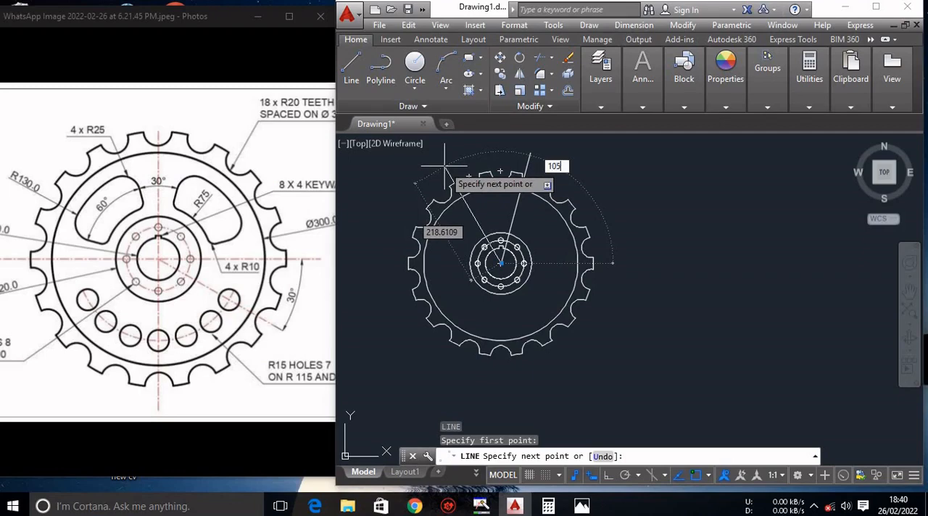
key(Return)
key(Escape)
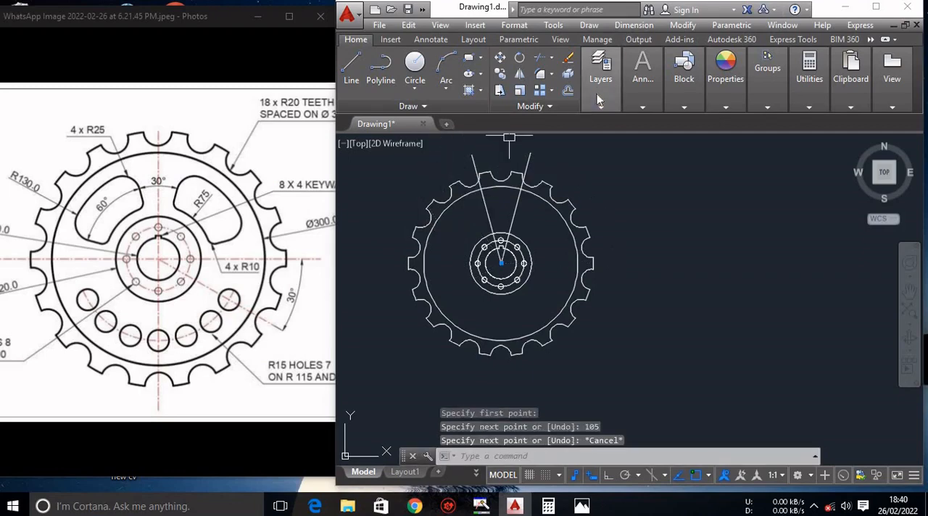
Add an angular dimension between the two lines from the bore centre, placing its arc above the wheel's teeth.
click(596, 93)
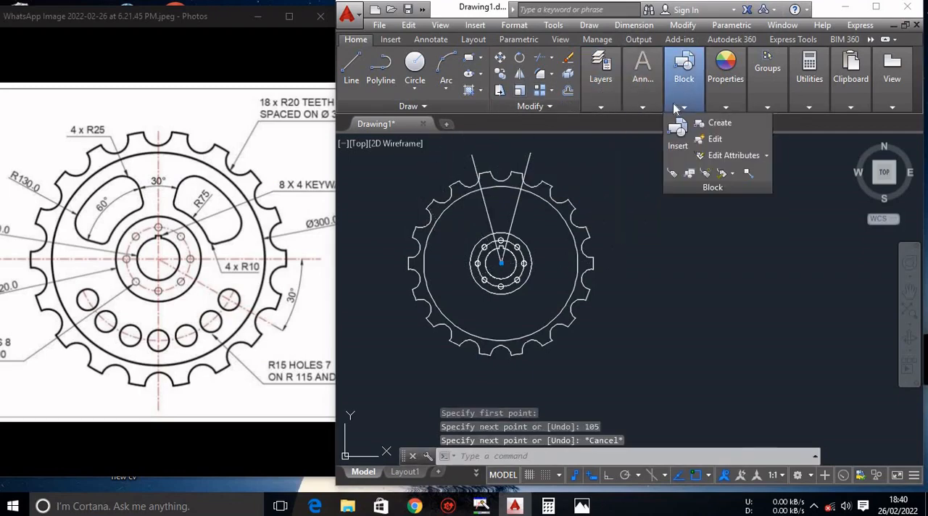
mouse_move(642, 106)
click(681, 122)
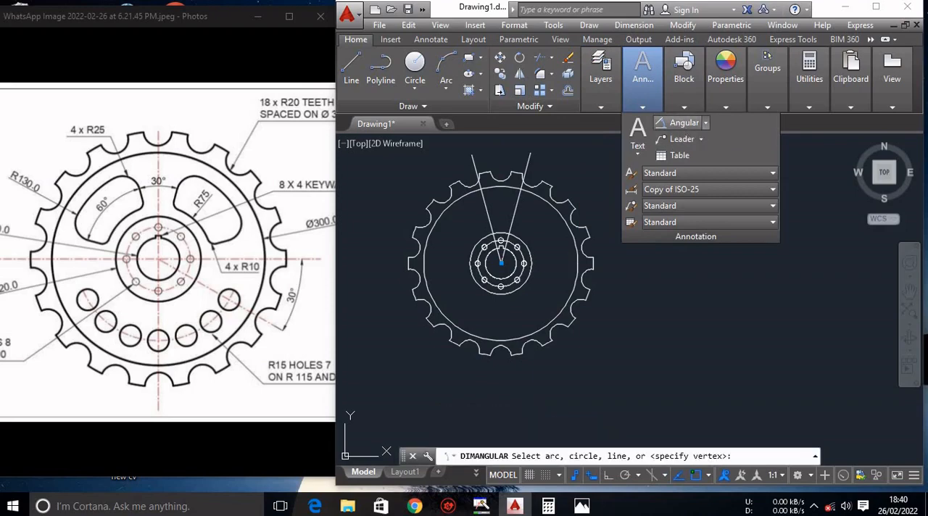
click(476, 161)
click(525, 164)
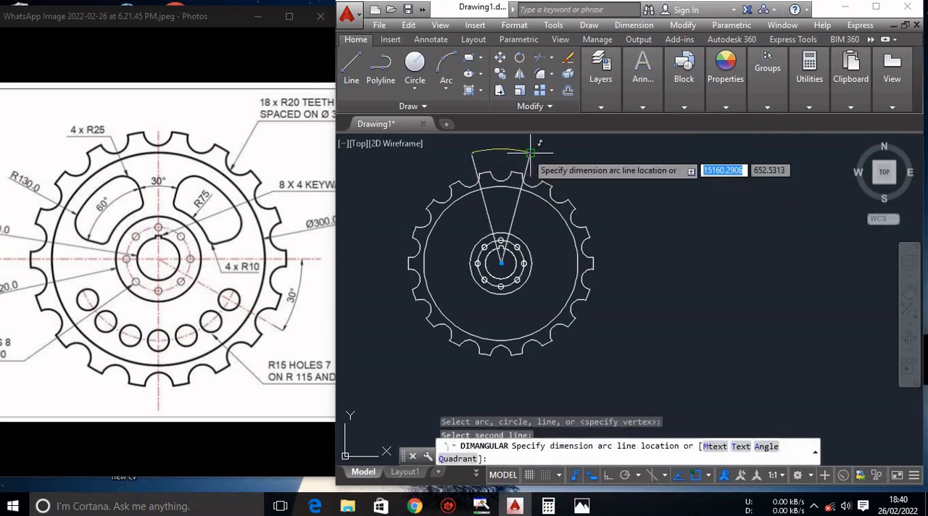
click(519, 152)
scroll(516, 158, up, 5)
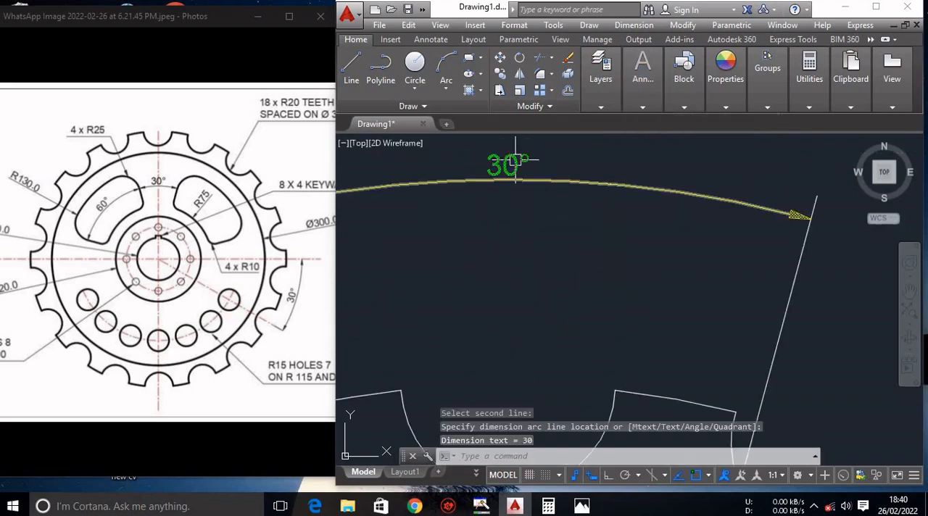
Erase the angular dimension between the two lines above the wheel's teeth.
scroll(515, 161, down, 5)
click(515, 168)
mouse_move(515, 168)
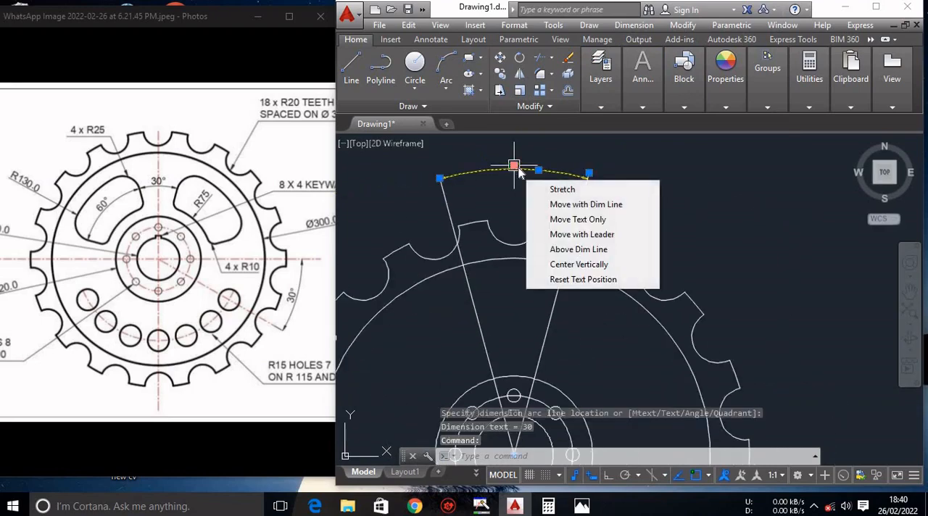
key(Delete)
scroll(522, 275, down, 5)
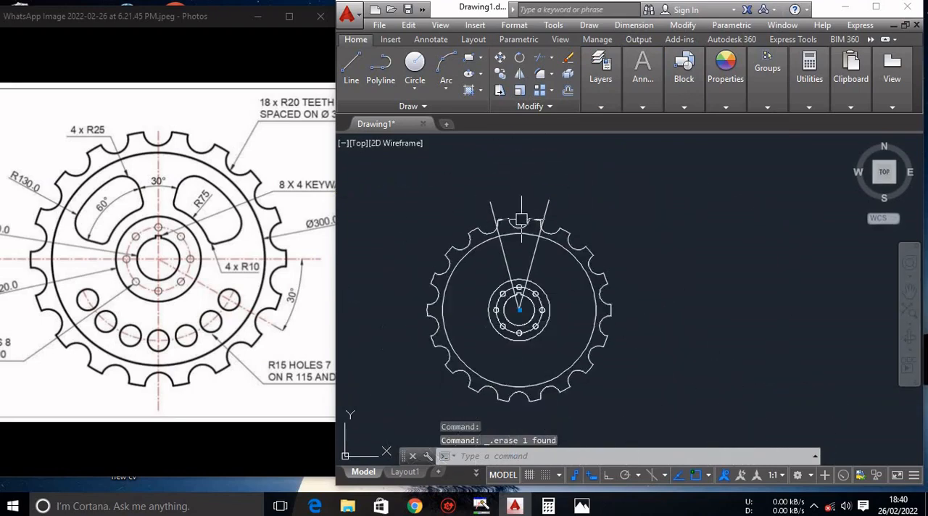
scroll(529, 319, up, 3)
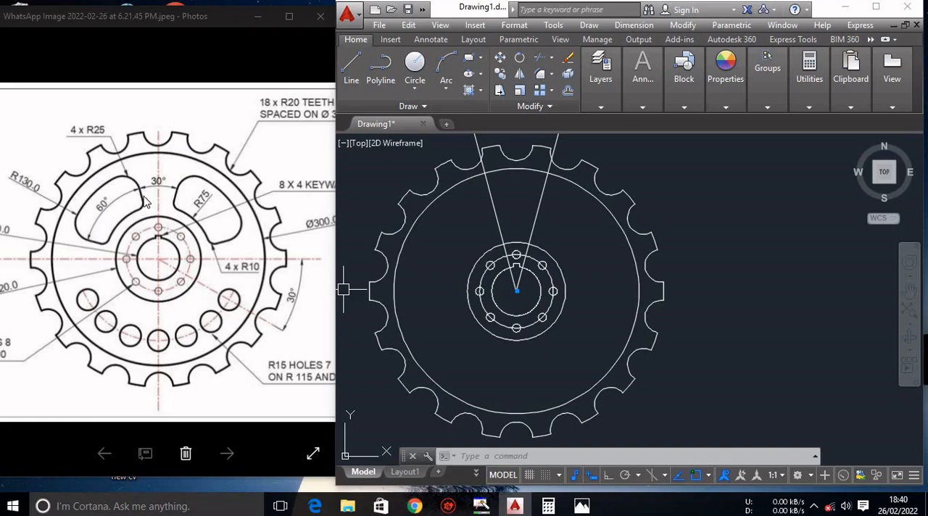
Open Calculator, add 90 + 15 + 60 to work out the next line's angle, and minimize it.
click(13, 506)
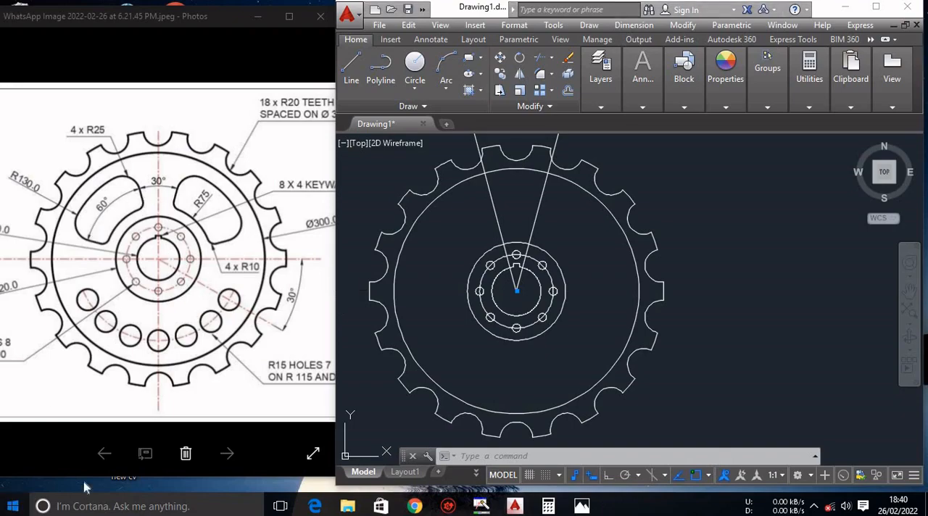
text(ca)
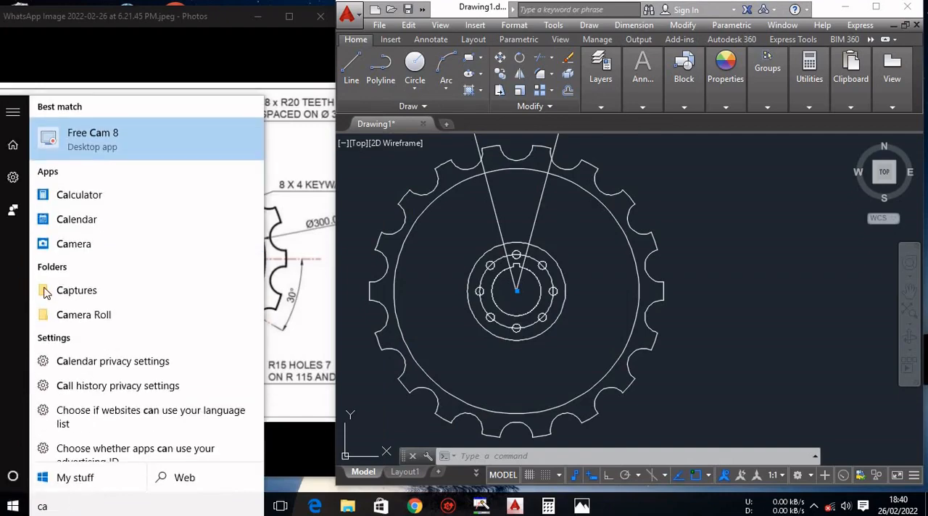
click(104, 196)
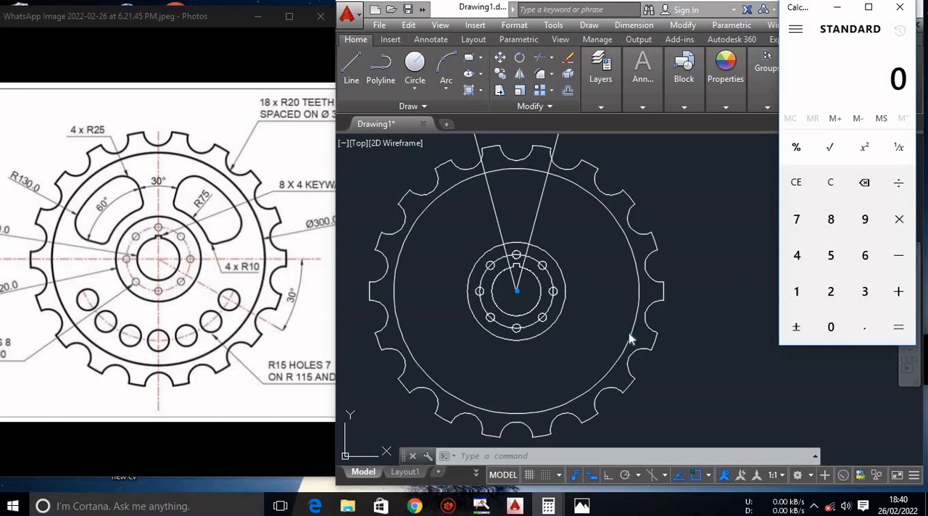
text(90)
text(15+60)
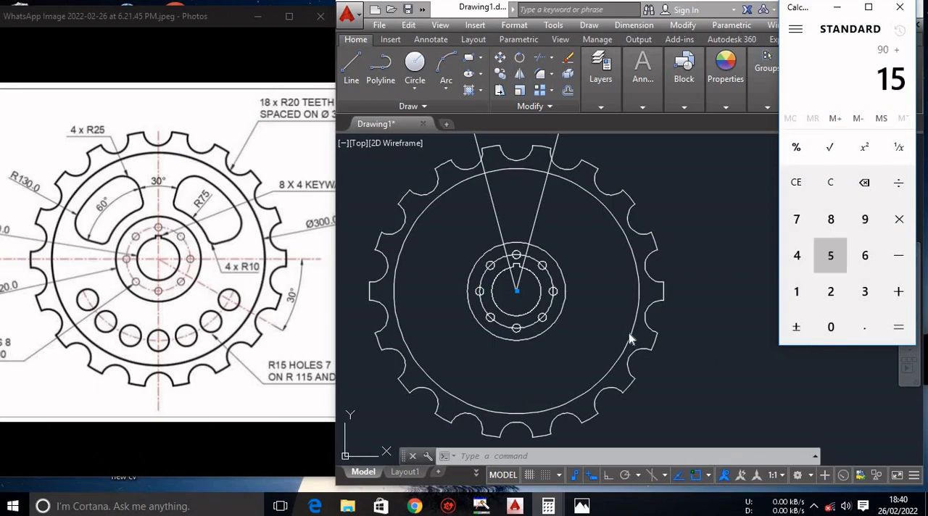
key(Return)
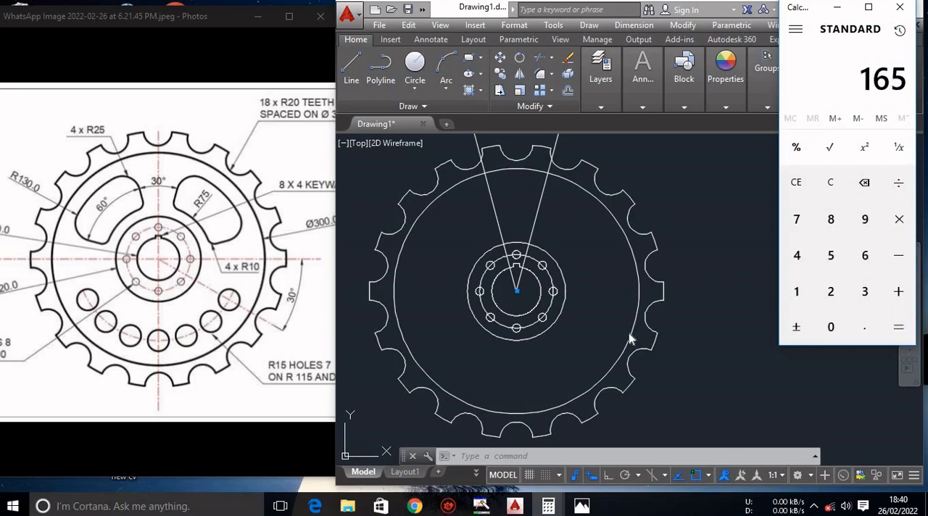
click(837, 7)
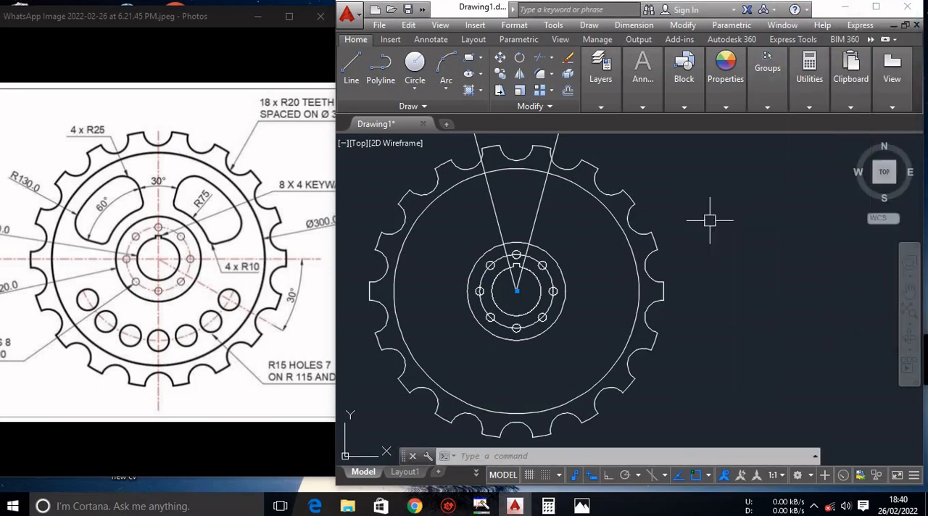
Draw a line about 204 long from the bore centre at 165°, extending past the teeth.
text(l)
key(Return)
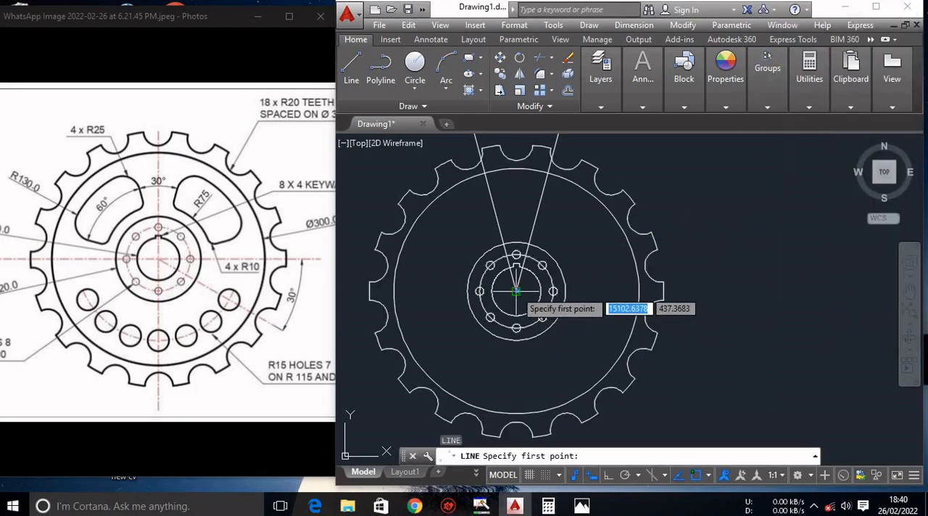
click(515, 290)
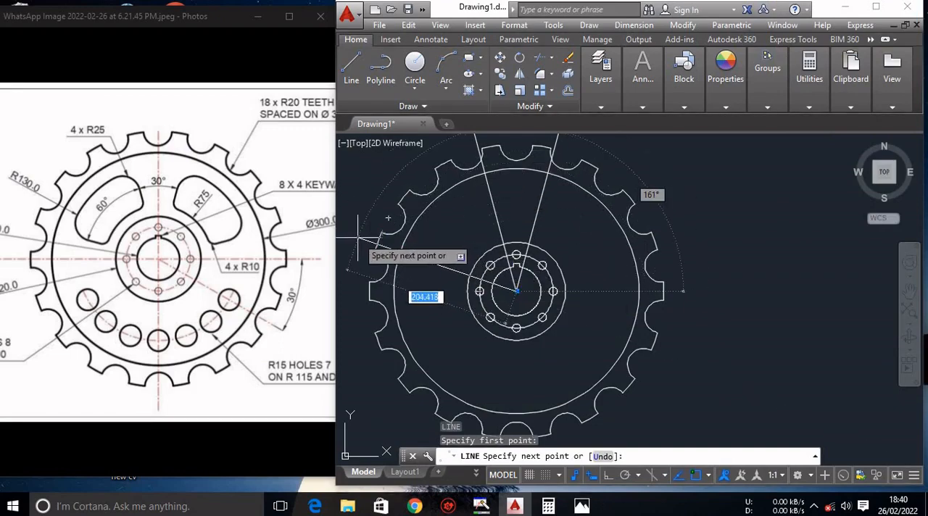
key(Tab)
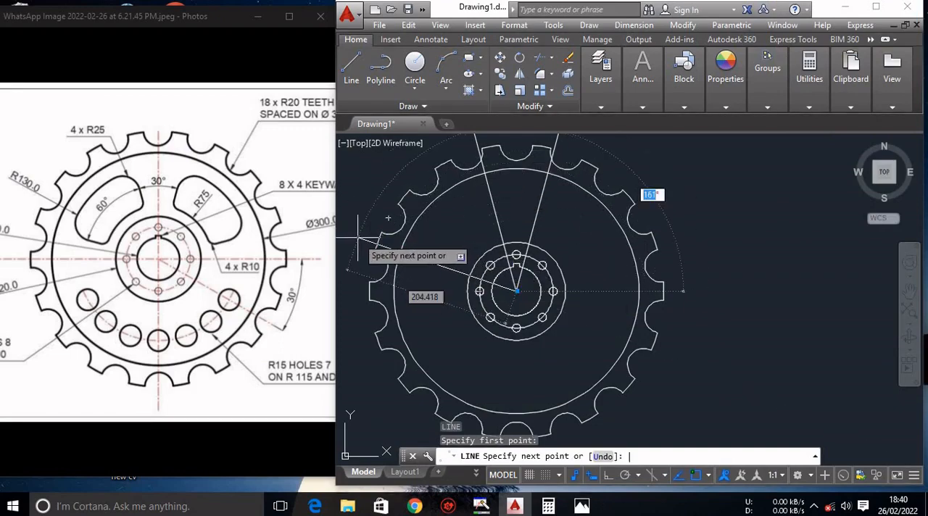
text(1)
key(Return)
key(Escape)
Add an angular dimension between the 105° and 165° lines, placing its arc outside the teeth, and inspect its value.
scroll(377, 250, down, 2)
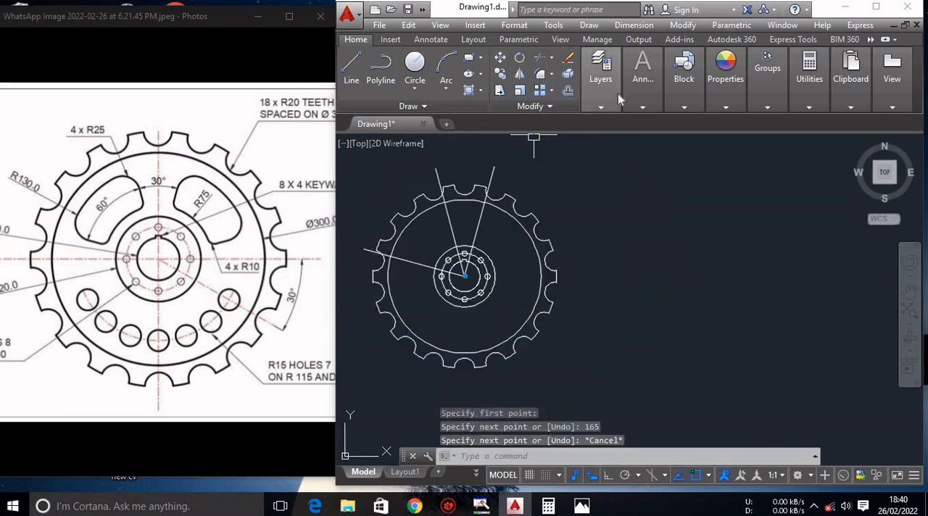
click(641, 76)
click(681, 123)
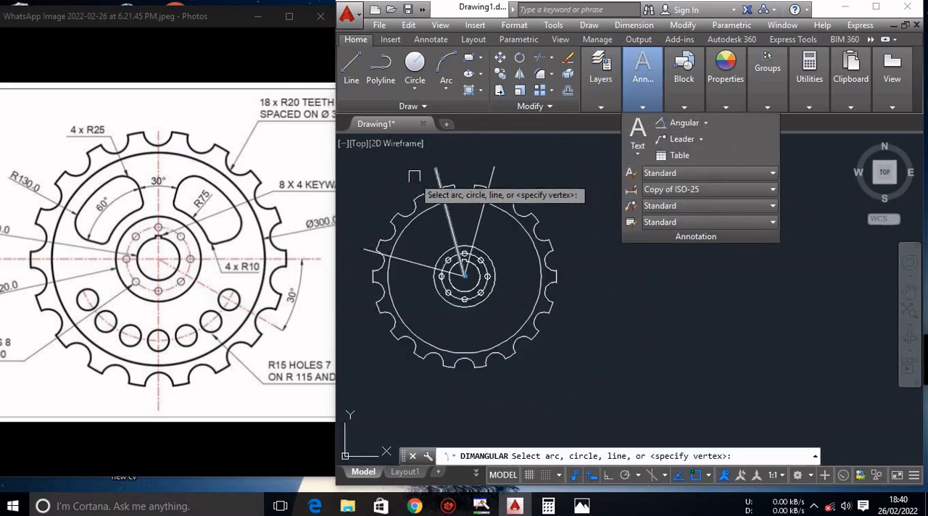
click(436, 173)
click(361, 248)
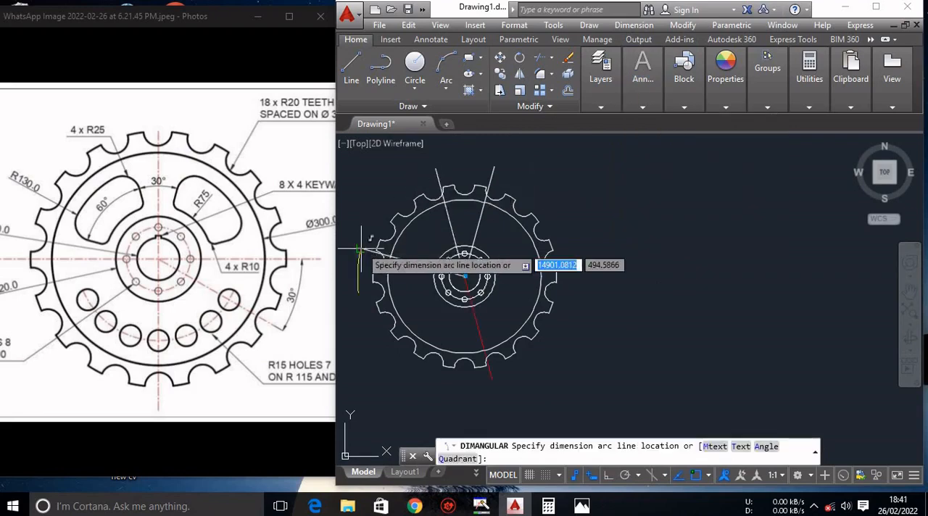
click(366, 213)
scroll(364, 214, up, 5)
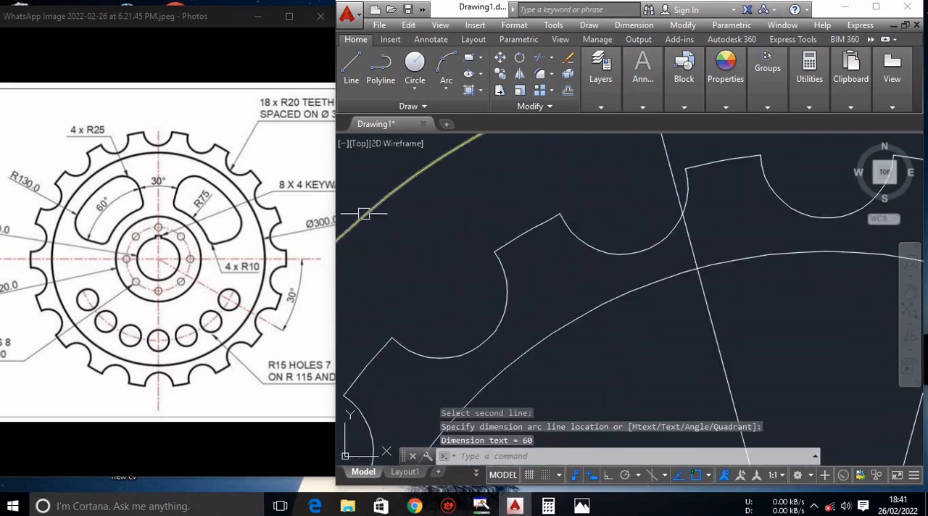
scroll(363, 228, down, 4)
scroll(348, 232, up, 1)
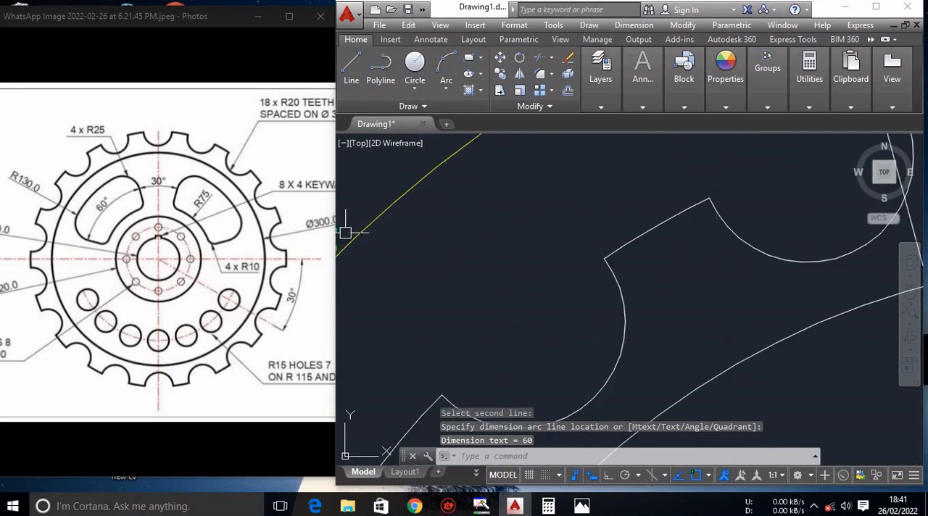
scroll(363, 222, down, 3)
scroll(363, 237, up, 5)
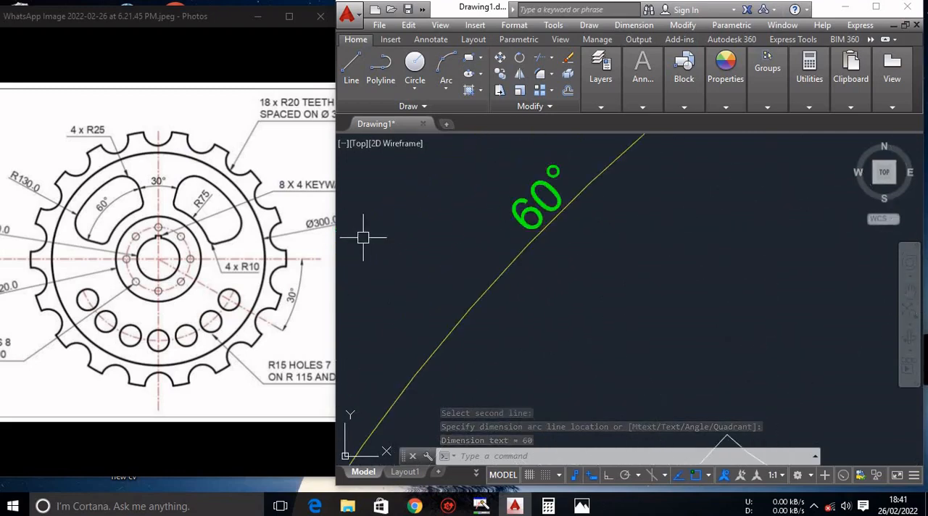
Erase the angular dimension between the 105° and 165° lines.
scroll(559, 195, down, 4)
click(559, 199)
mouse_move(562, 198)
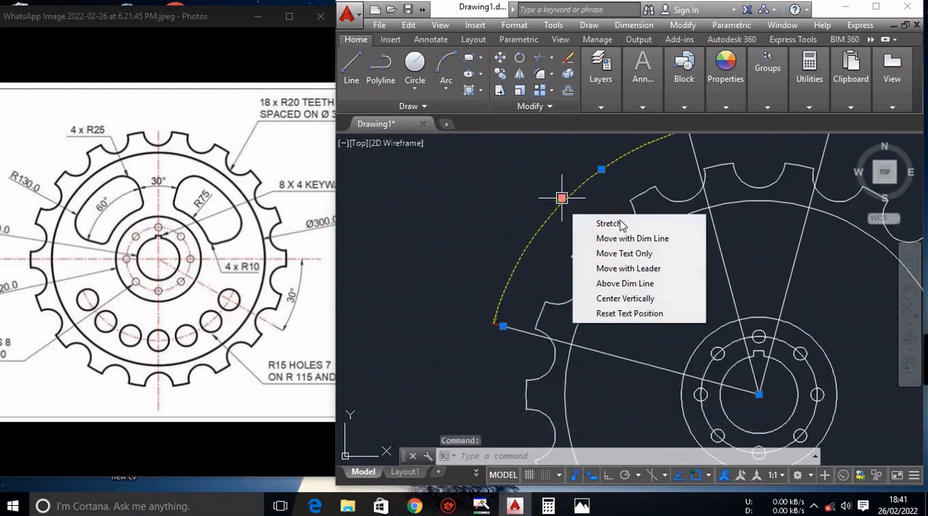
key(Delete)
Draw a circle of radius 130 centred on the bore.
scroll(583, 197, down, 3)
scroll(580, 199, up, 1)
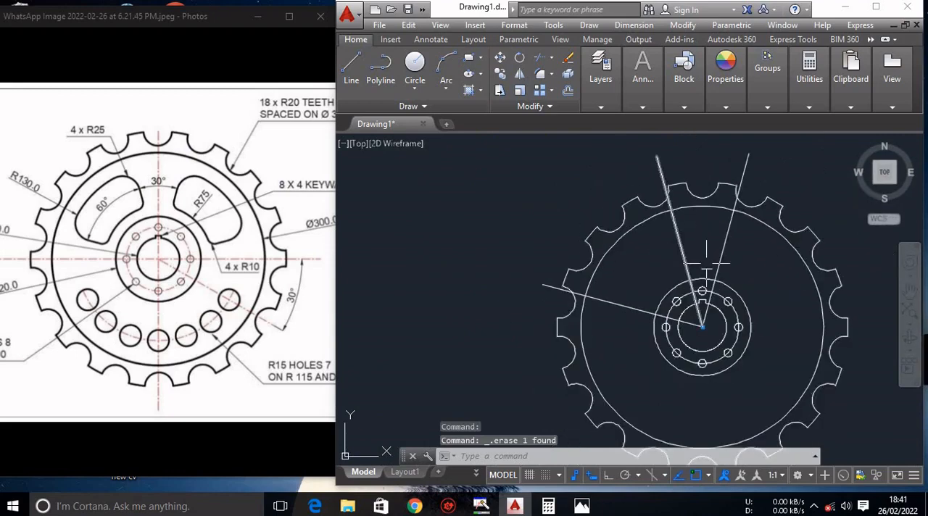
scroll(696, 268, down, 2)
scroll(782, 300, up, 2)
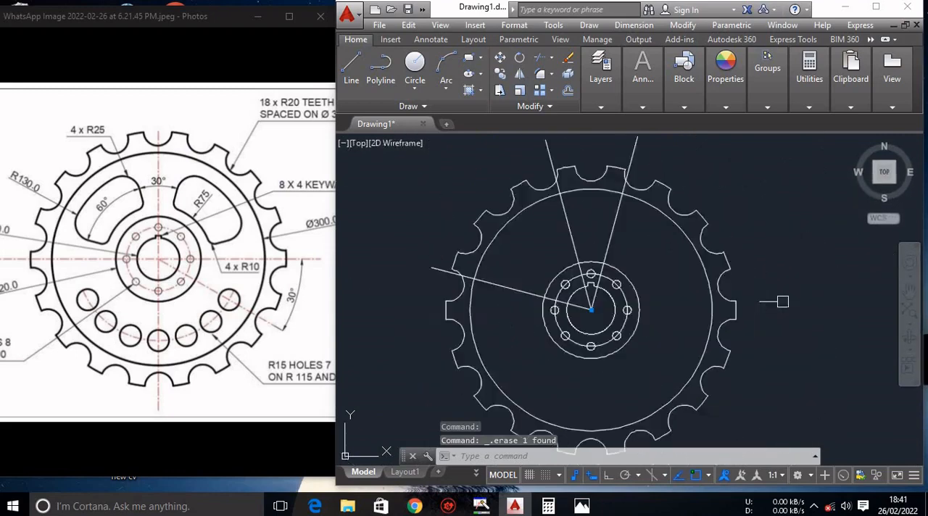
scroll(781, 300, down, 2)
scroll(781, 300, up, 2)
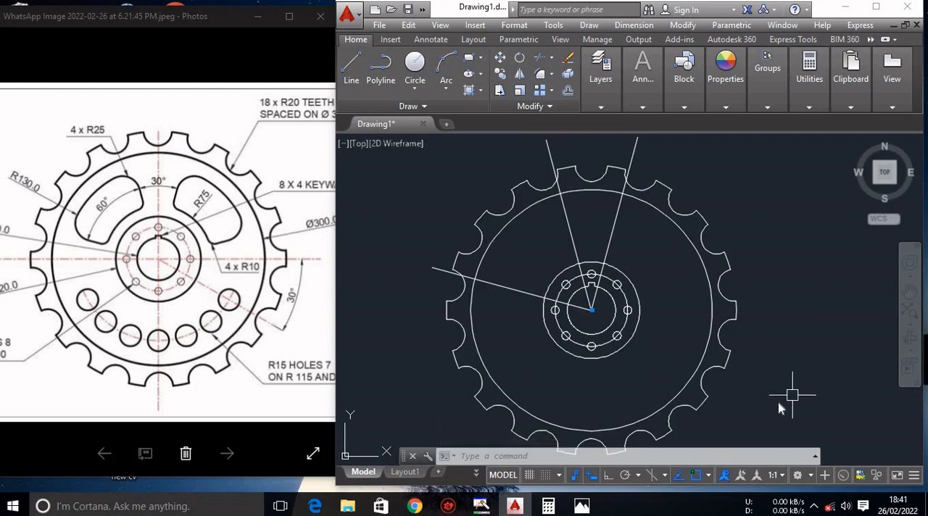
text(c)
key(Return)
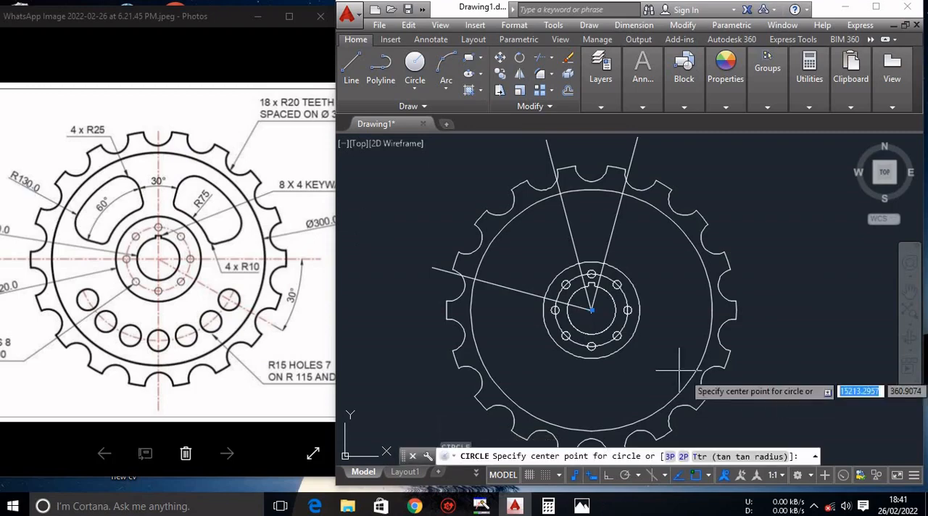
click(592, 310)
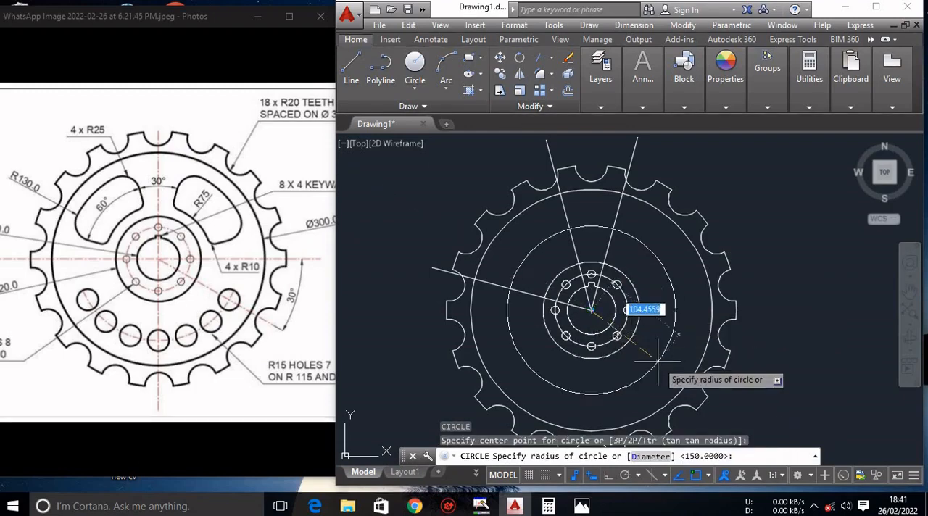
text(1)
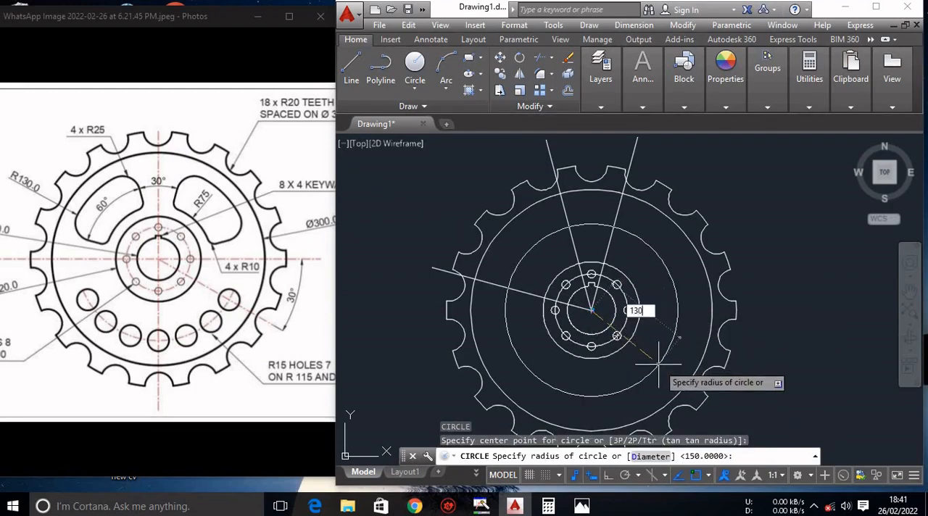
text(30)
key(Return)
key(Escape)
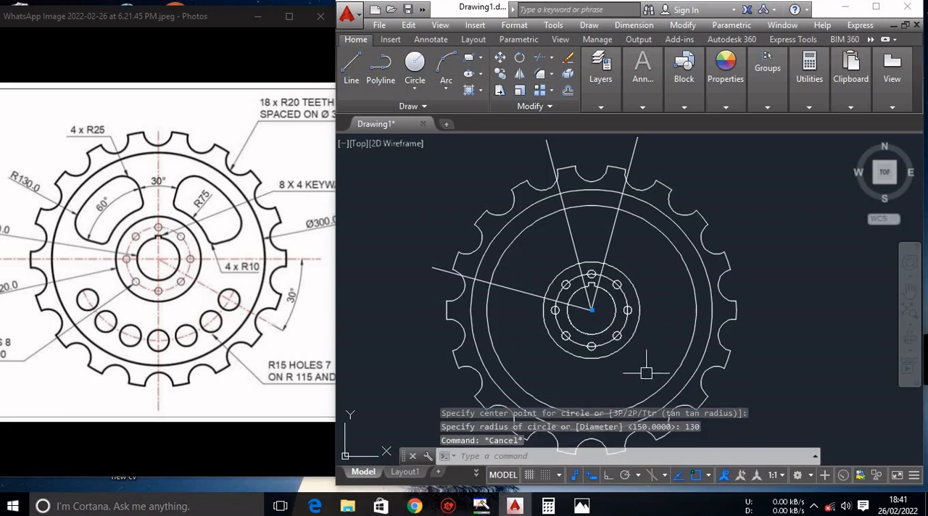
Trim the radius 130 circle, keeping only its arc between the 105° and 165° lines.
text(tr)
key(Return)
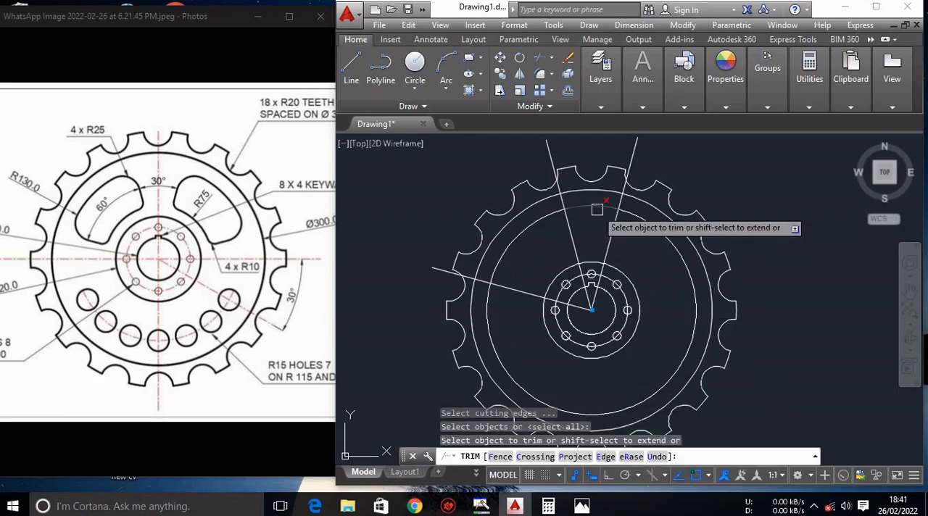
click(488, 317)
key(Escape)
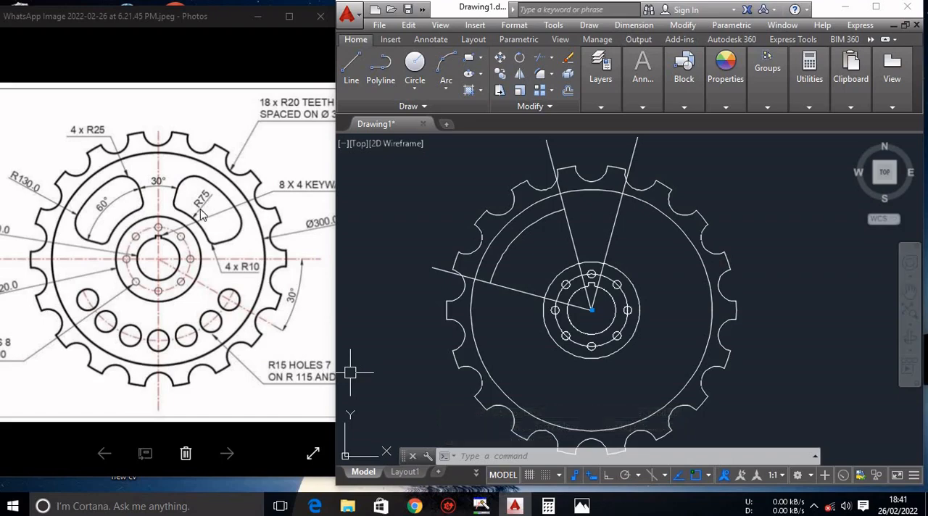
Draw a circle of radius 75 centred on the bore.
text(c)
key(Return)
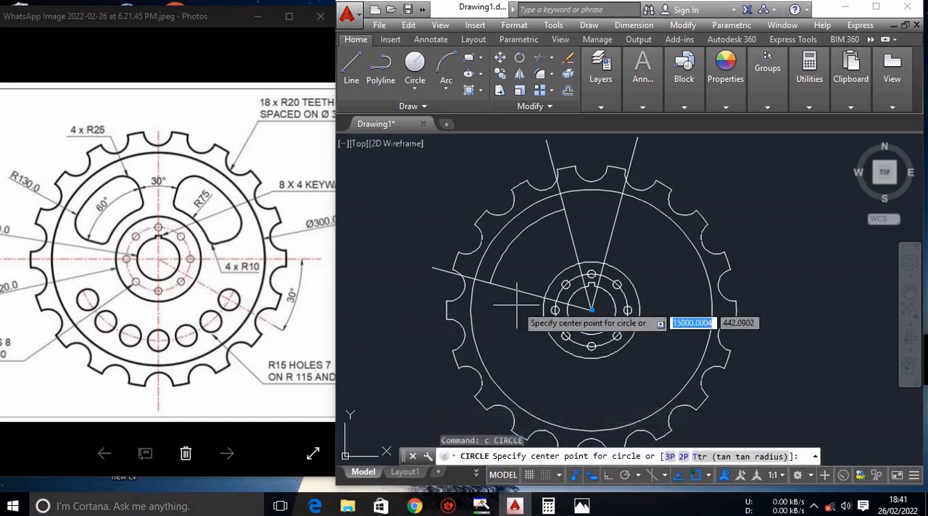
click(592, 310)
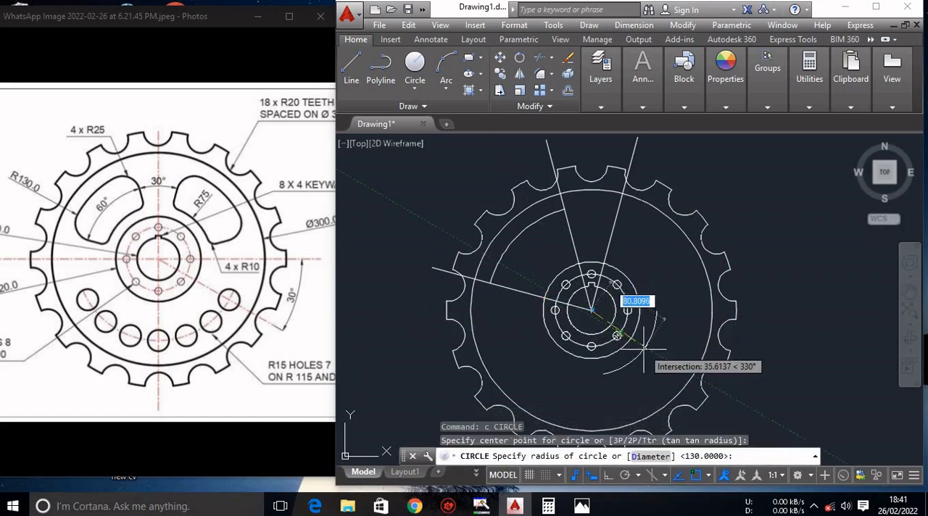
text(75)
key(Return)
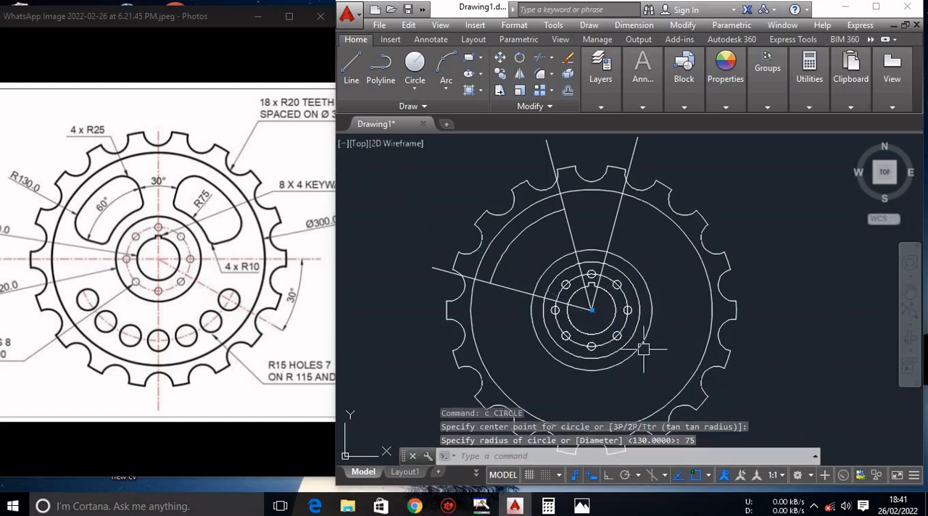
key(Escape)
Trim the radius 75 circle, keeping only its arc between the 105° and 165° lines.
text(tr)
key(Return)
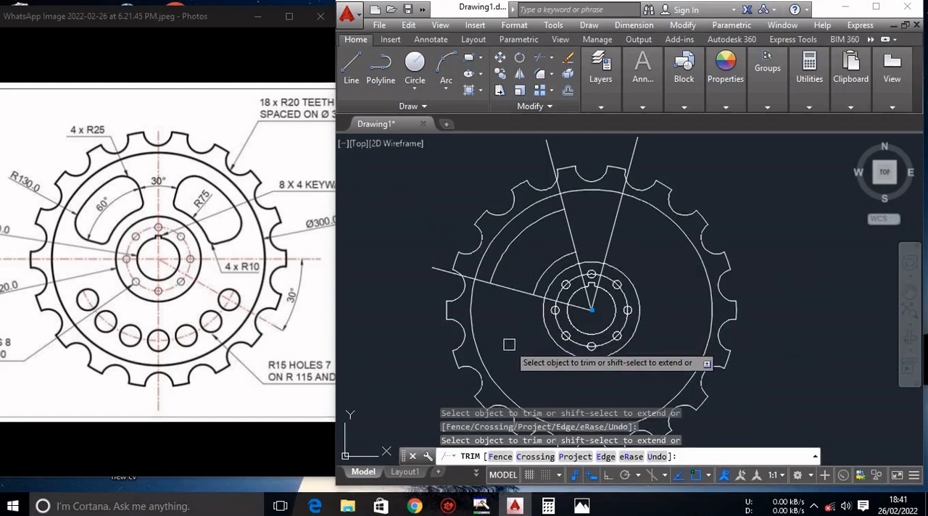
key(Escape)
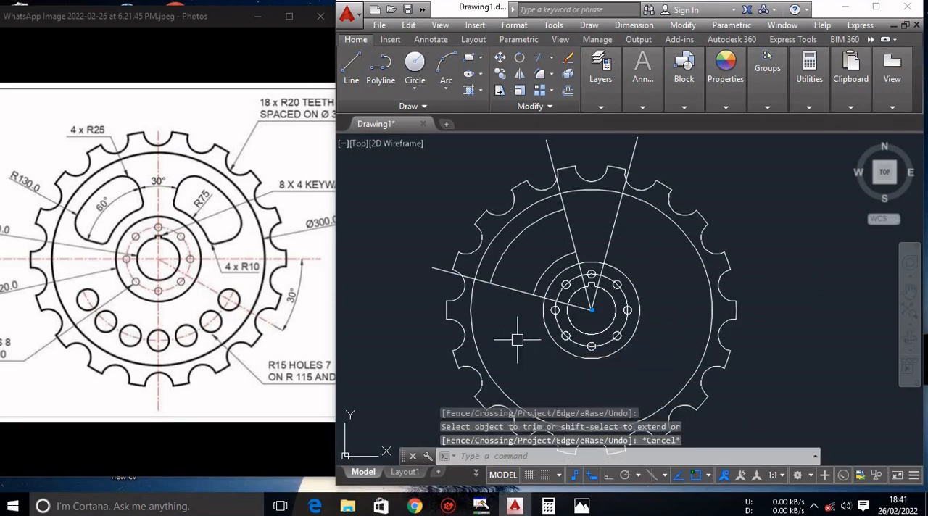
click(618, 219)
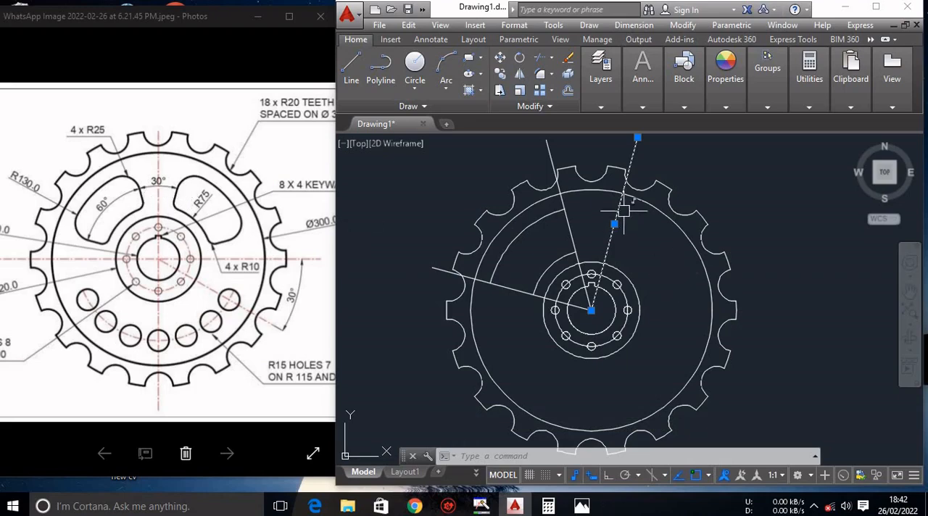
key(Escape)
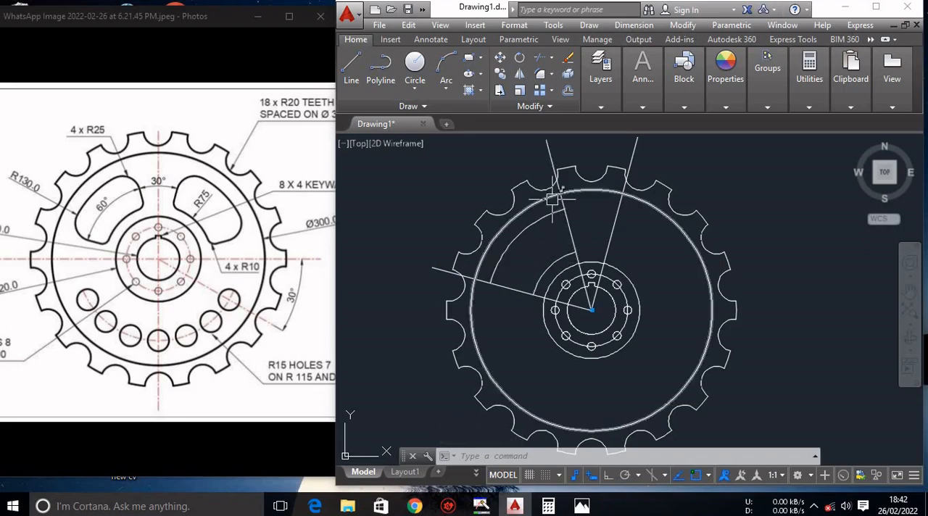
Fillet the slot's outer corner between the 105° line and the R130 arc with a radius of 25.
scroll(556, 219, up, 2)
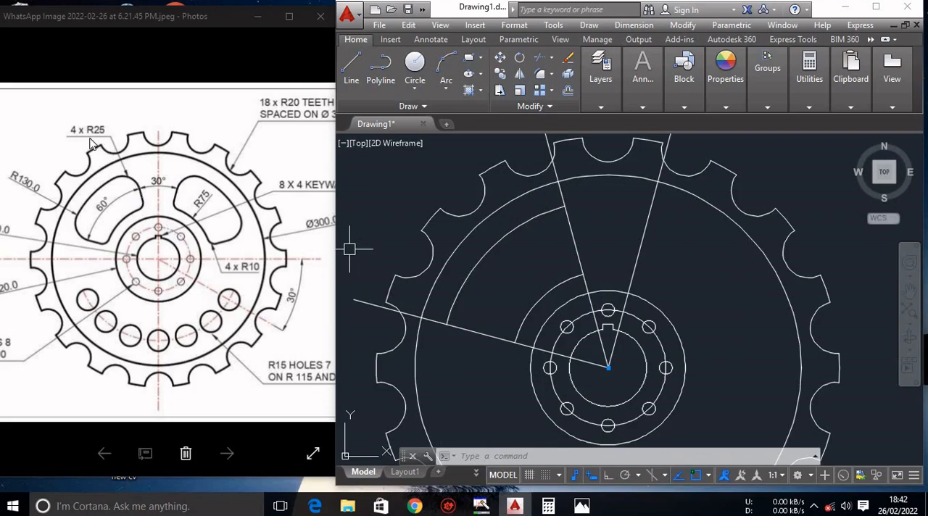
click(541, 76)
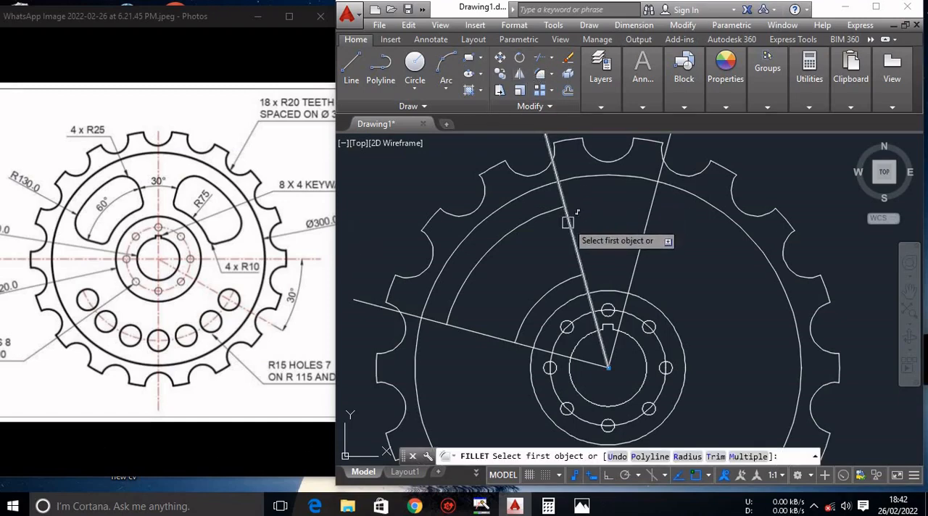
click(687, 456)
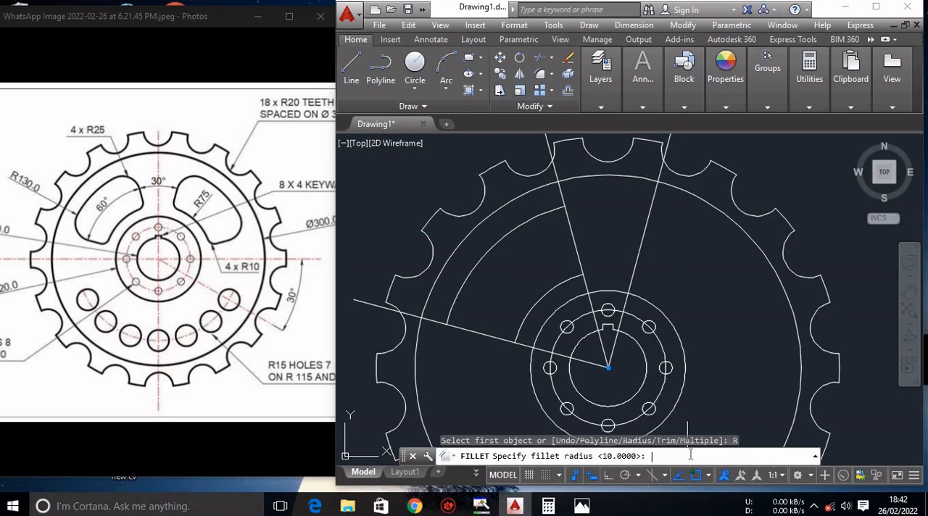
text(25)
key(Return)
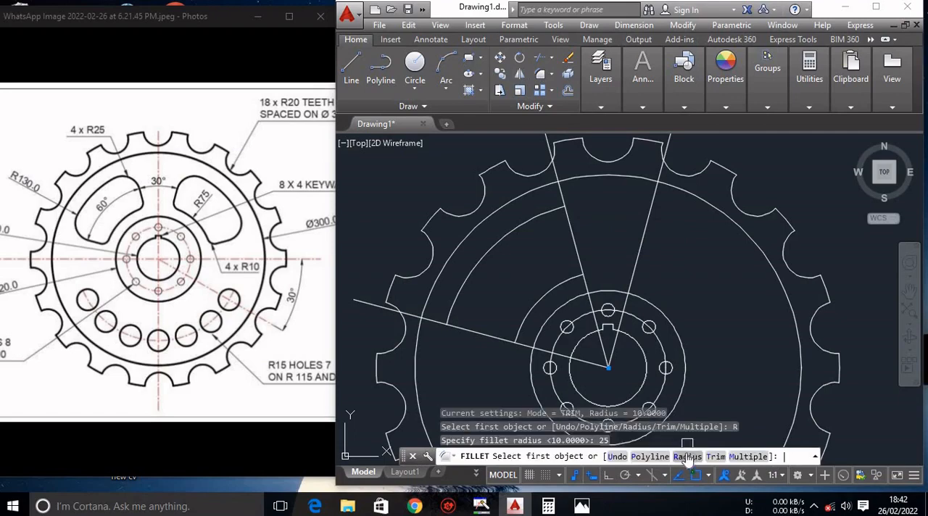
click(573, 222)
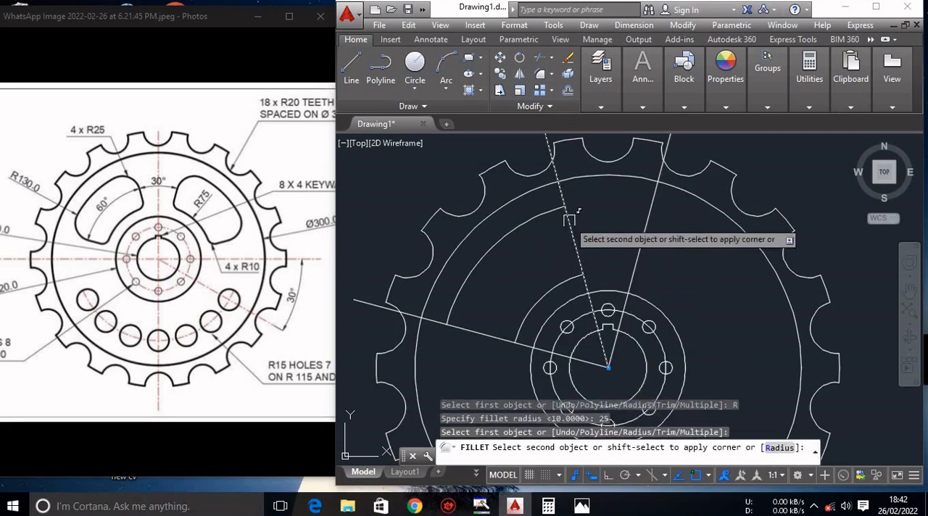
click(551, 215)
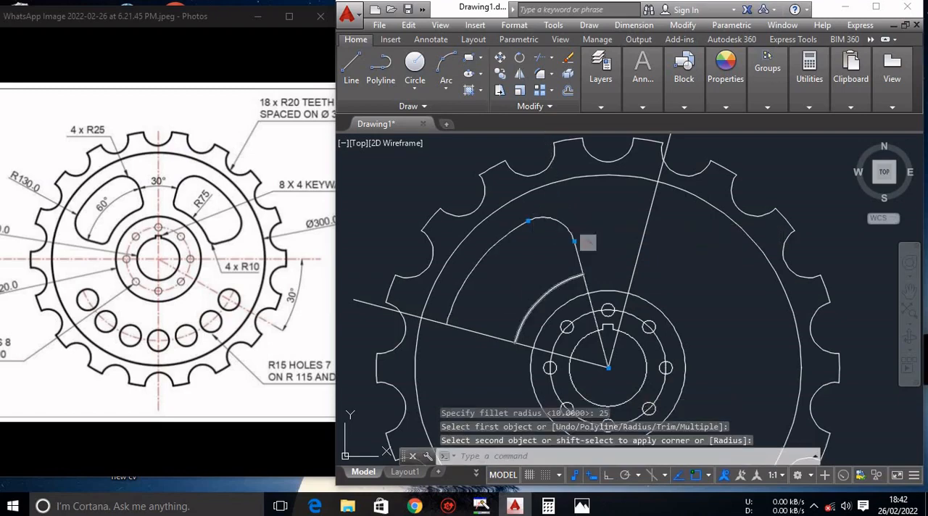
Fillet the slot's other outer corner, between the 165° line and the R130 arc, with the same radius of 25.
key(Return)
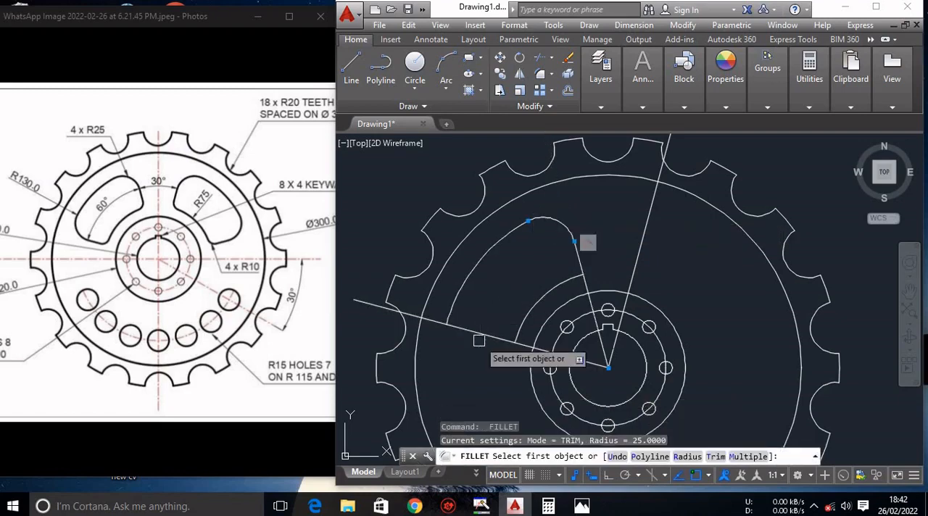
click(474, 331)
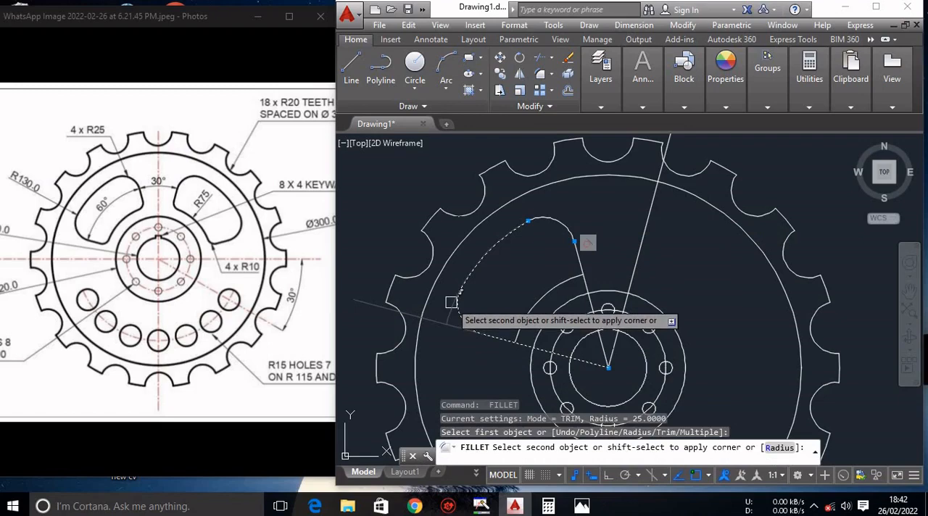
click(451, 302)
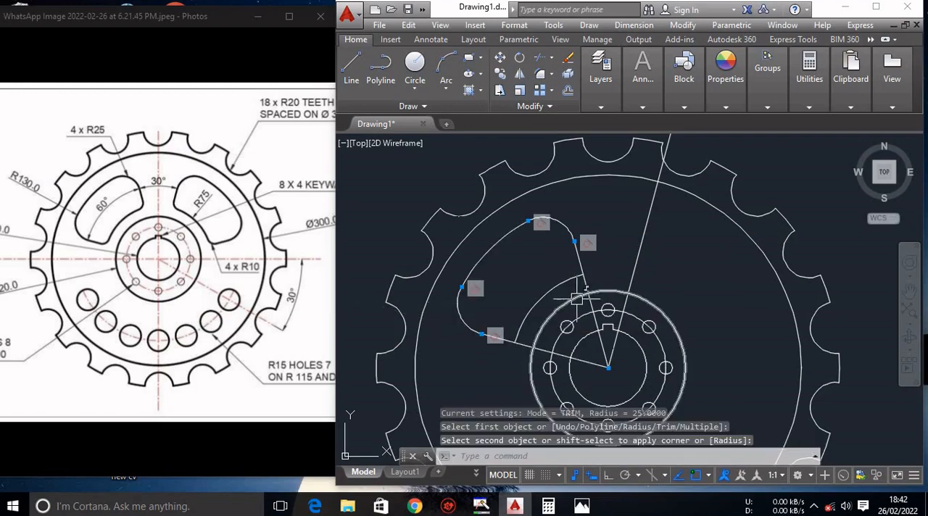
key(Escape)
key(Escape)
key(Escape)
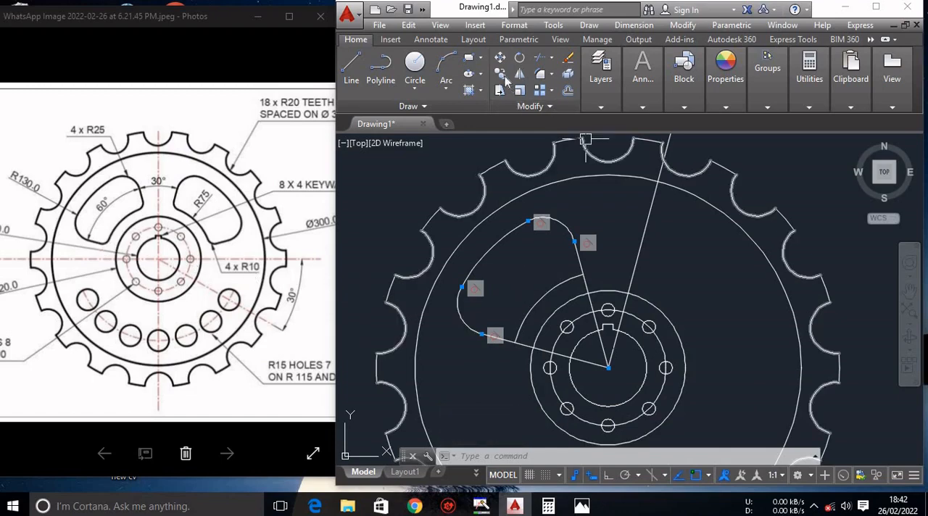
Fillet the slot's inner corner between the 165° line and the R75 arc with a radius of 10.
click(542, 74)
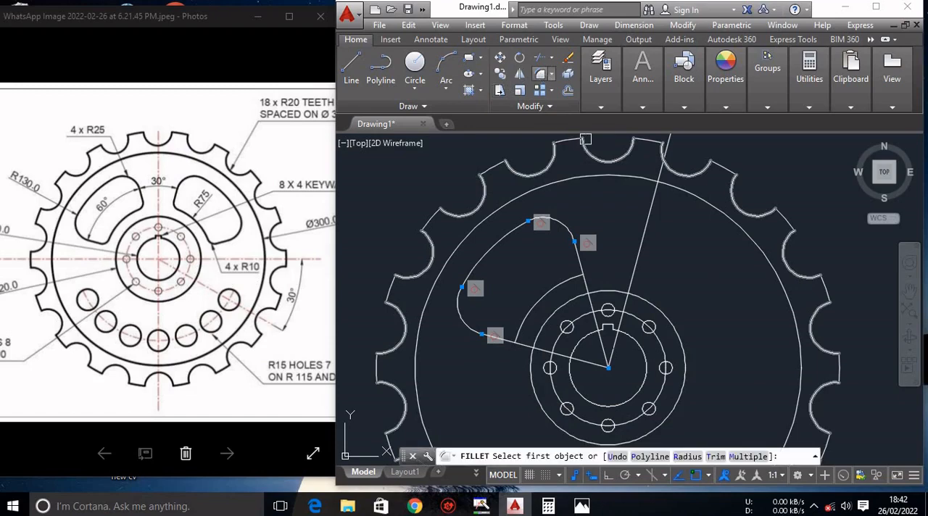
click(687, 456)
text(10)
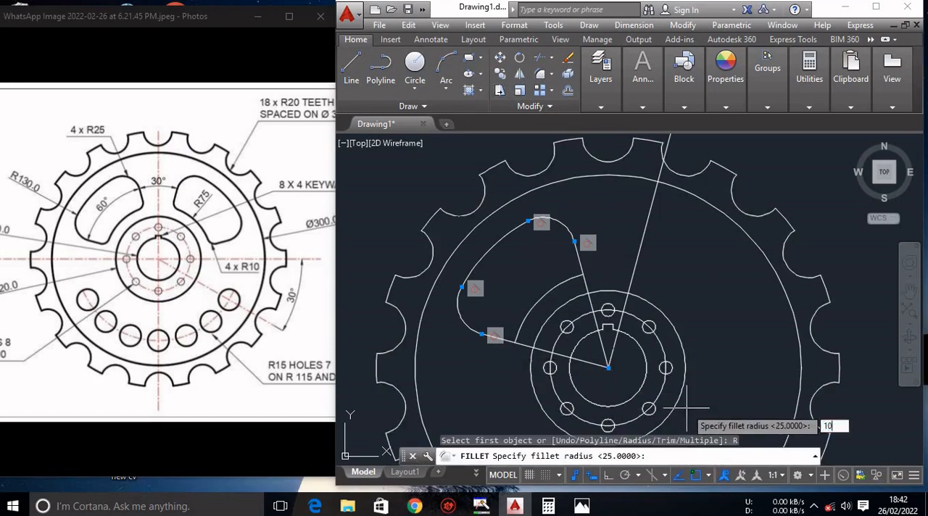
key(Return)
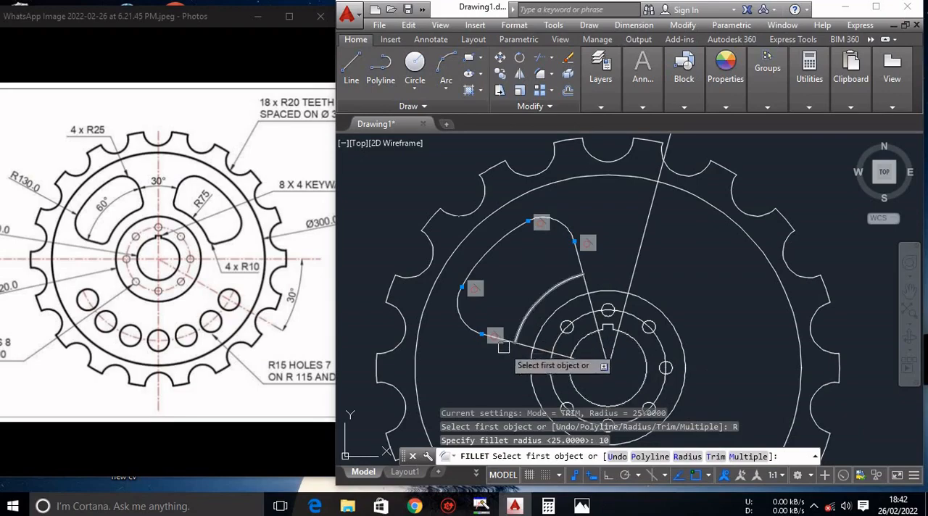
scroll(508, 348, up, 5)
click(511, 322)
click(549, 301)
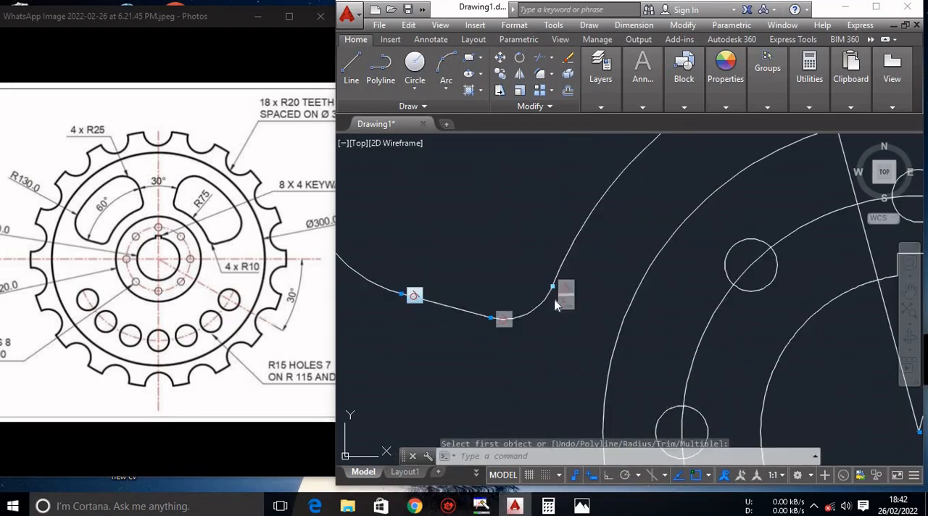
Fillet the remaining inner corner, between the 105° line and the R75 arc, with the same radius of 10.
scroll(550, 303, down, 5)
scroll(630, 230, up, 5)
key(Return)
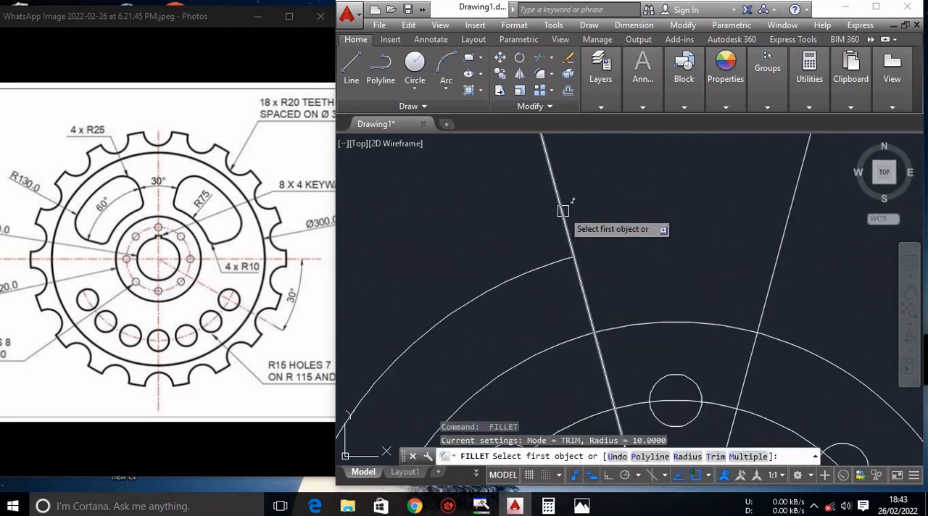
click(561, 206)
click(559, 252)
key(Escape)
key(Escape)
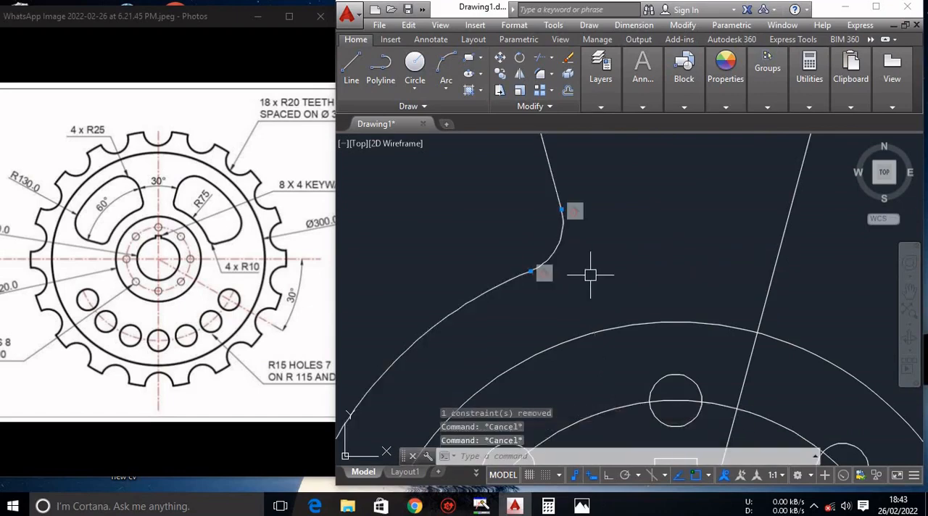
Join the slot's R130 arc and its two R25 corner fillets into one polyline.
scroll(590, 272, down, 3)
click(542, 185)
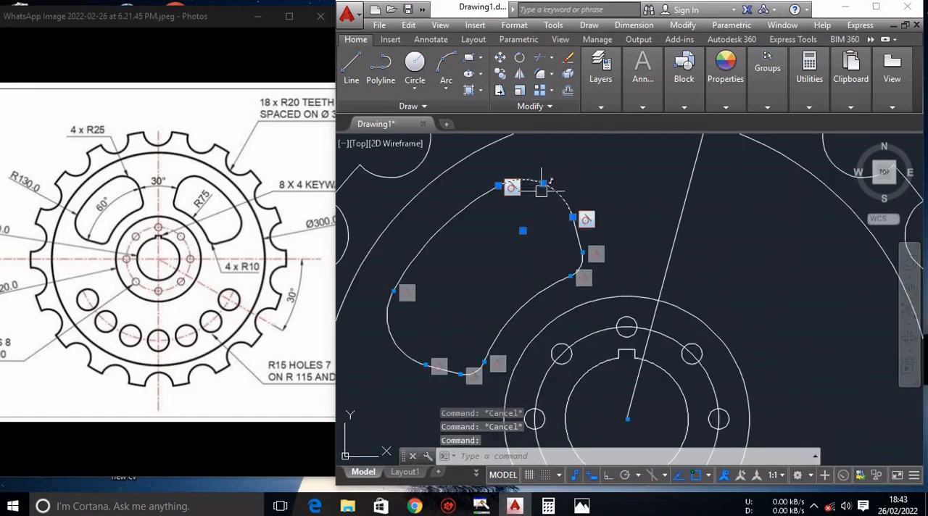
click(389, 328)
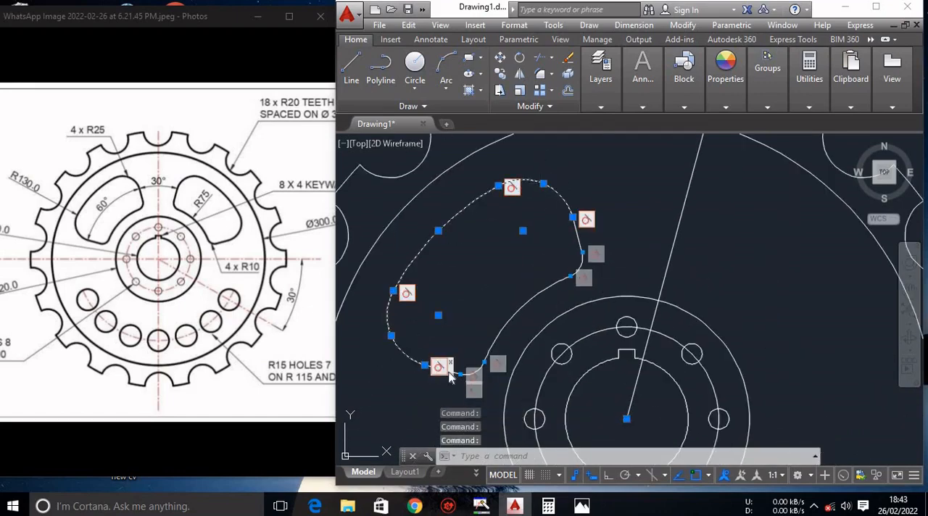
click(522, 307)
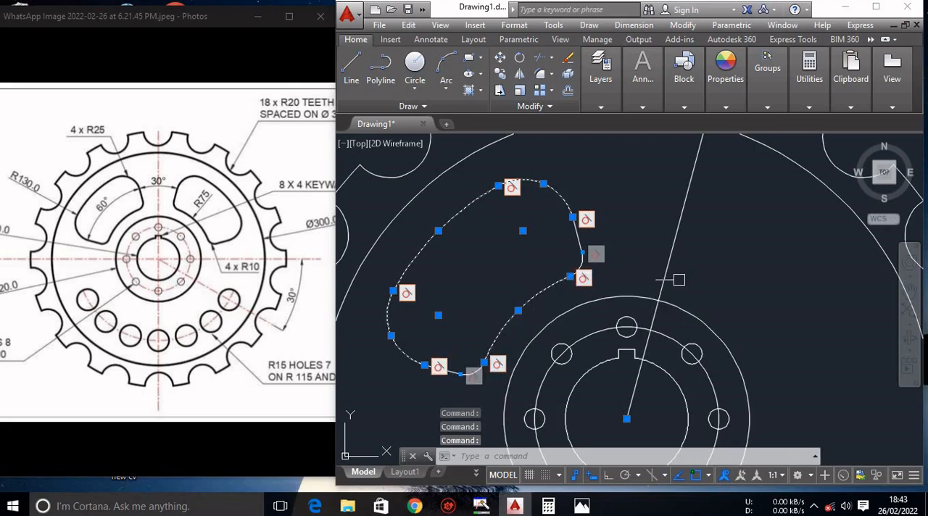
text(jo)
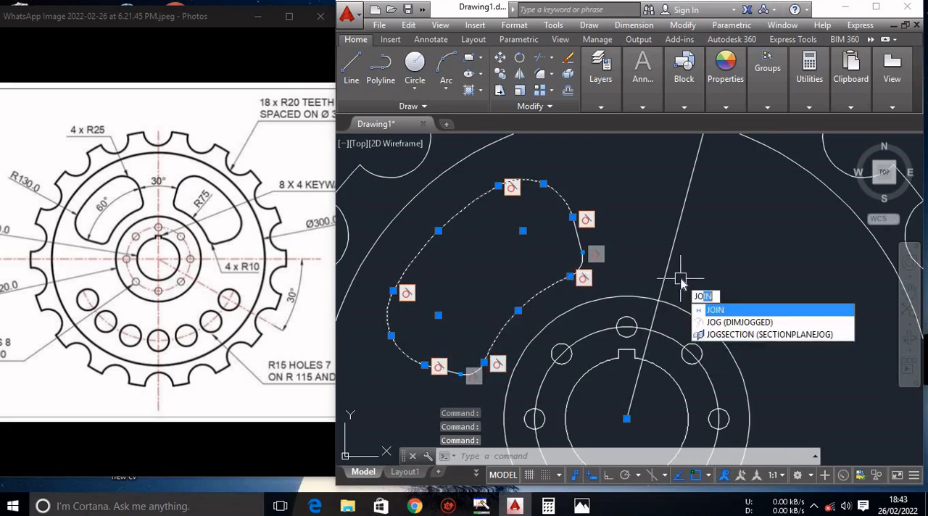
key(Return)
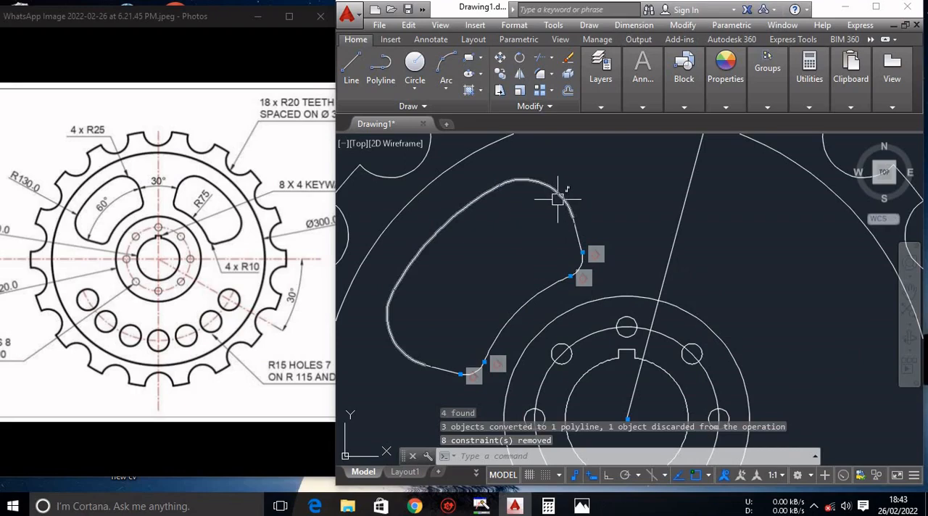
Join the slot's two short straight side lines to the outer polyline.
click(577, 238)
click(556, 282)
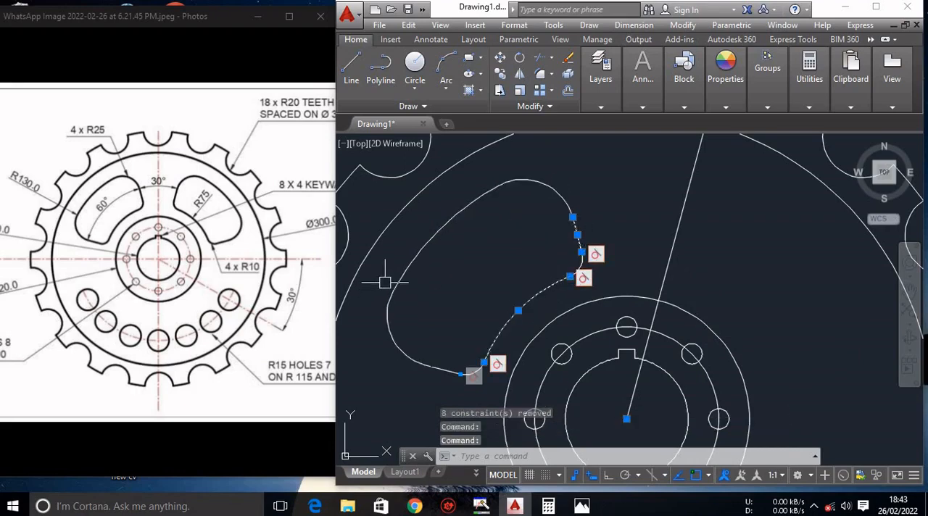
click(426, 274)
click(384, 348)
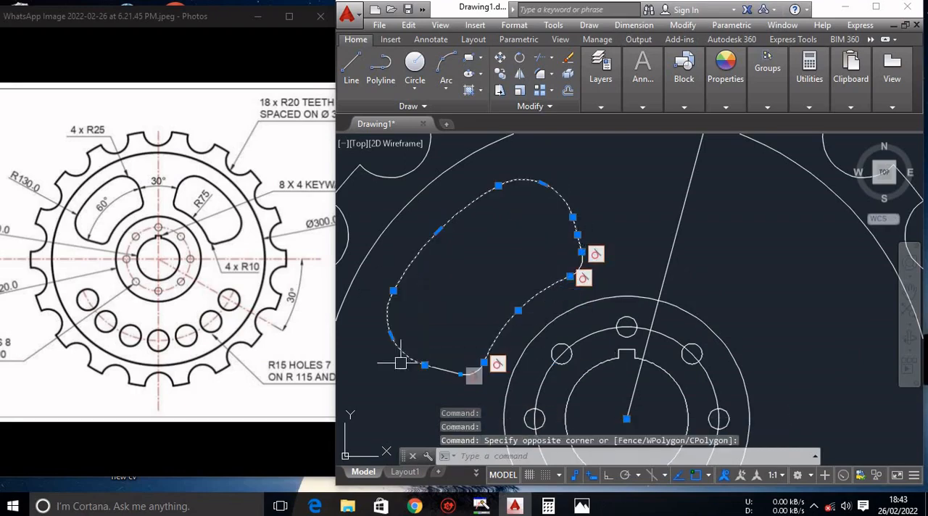
click(447, 367)
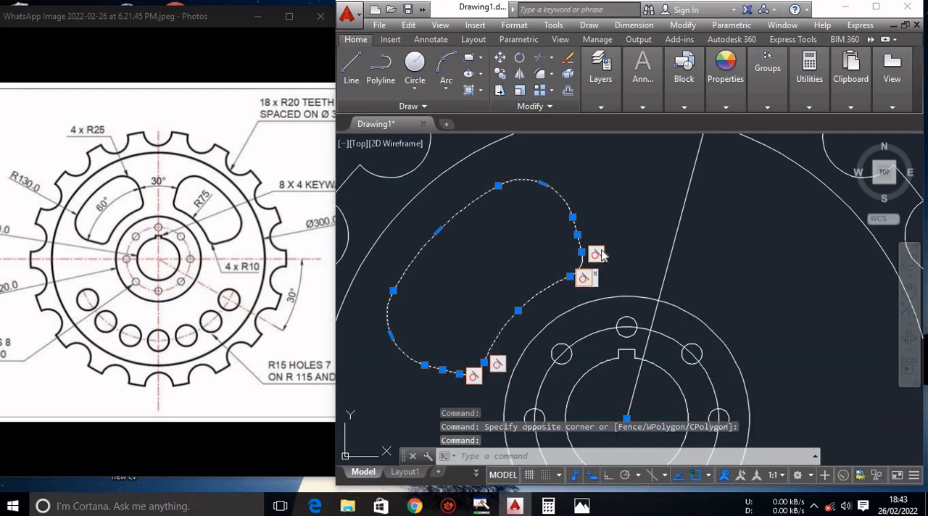
text(j)
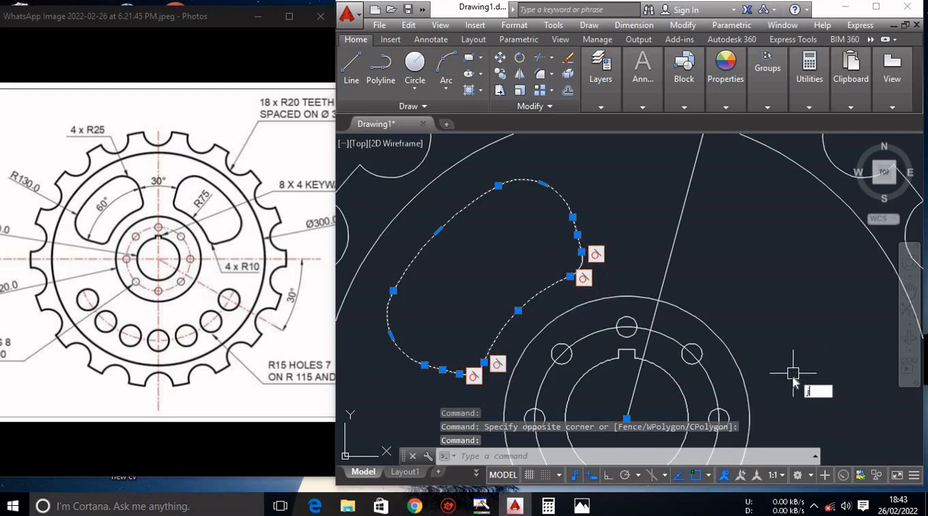
text(oi)
key(Return)
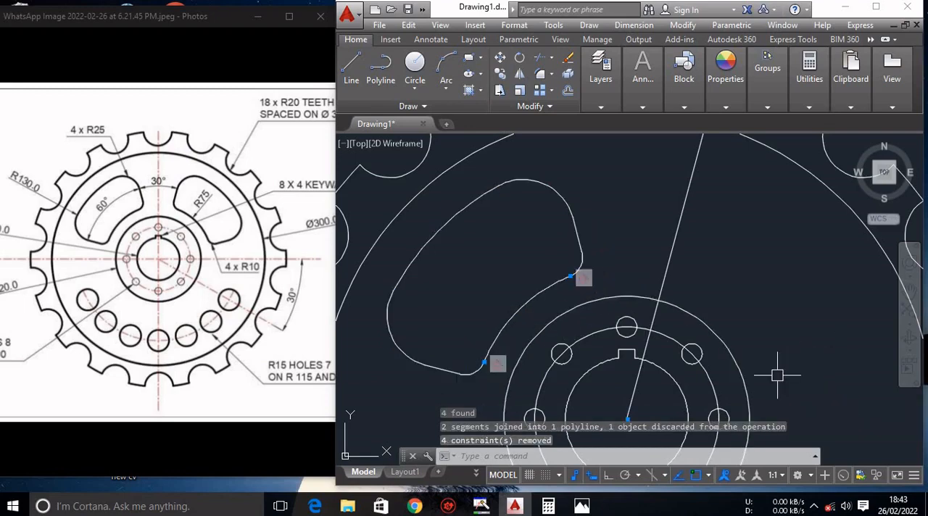
click(542, 288)
text(j)
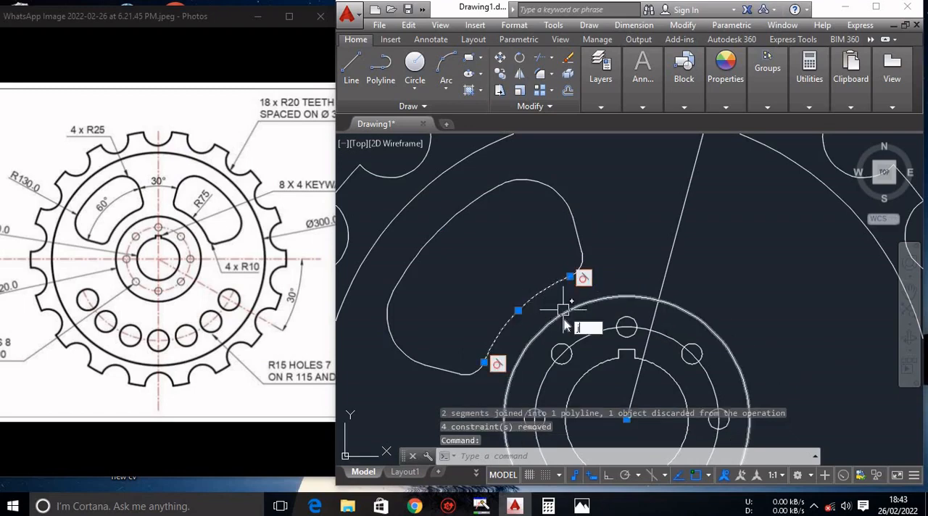
text(oi)
key(Return)
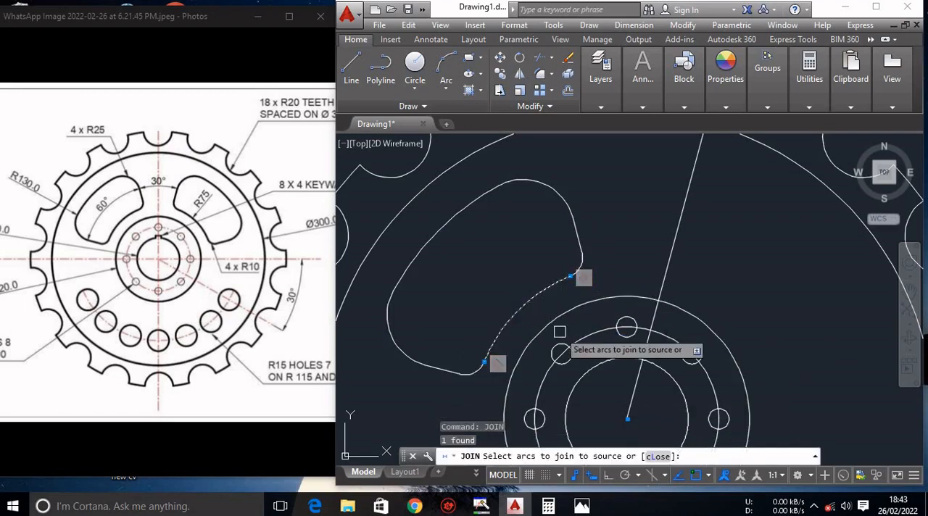
key(Escape)
key(Escape)
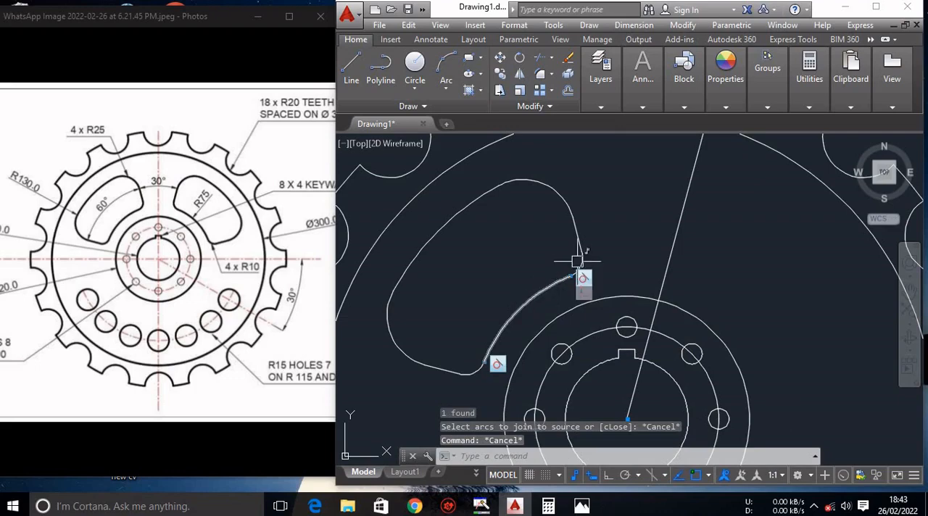
Join the two R10 inner corner fillets to the slot's outer polyline.
click(576, 221)
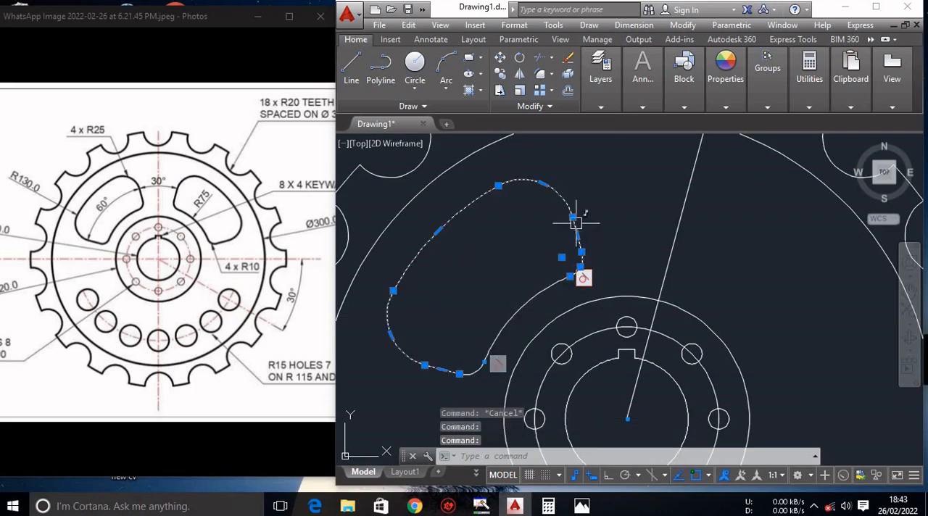
click(474, 372)
text(joi)
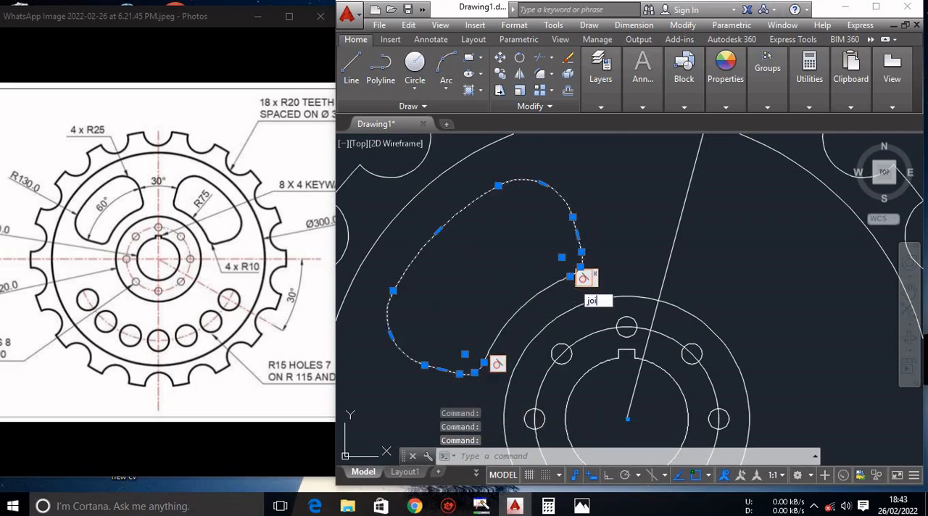
text(n)
key(Return)
scroll(698, 220, down, 3)
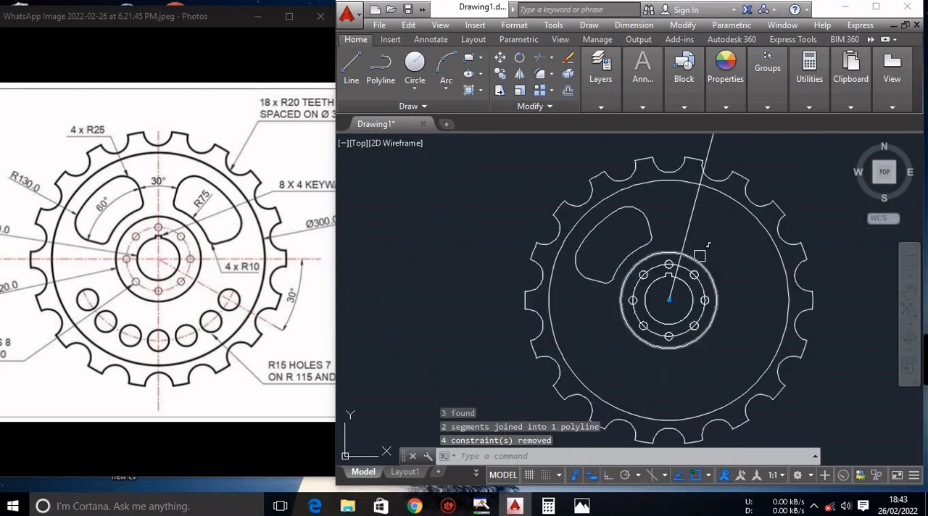
scroll(720, 242, up, 1)
key(Escape)
key(Escape)
key(Escape)
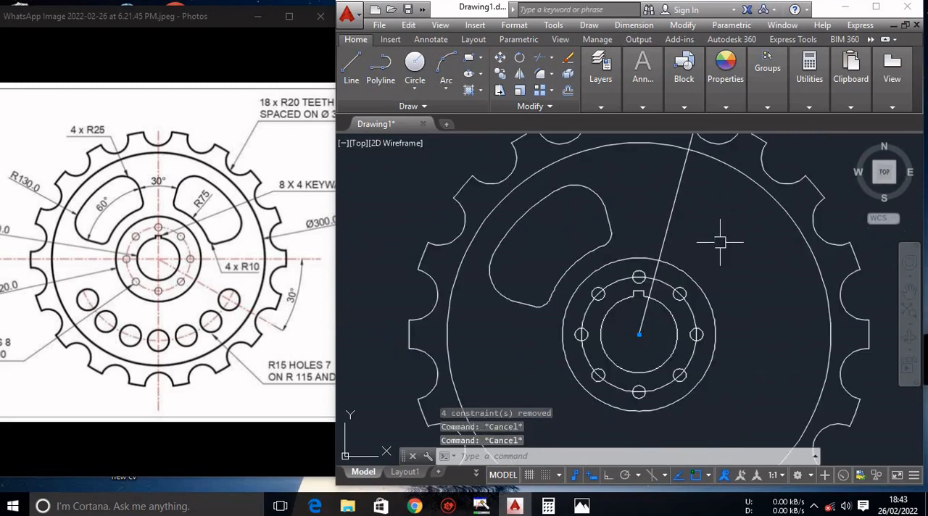
Join the slot's R75 inner arc to the rest of its outline as one closed polyline.
scroll(719, 242, down, 2)
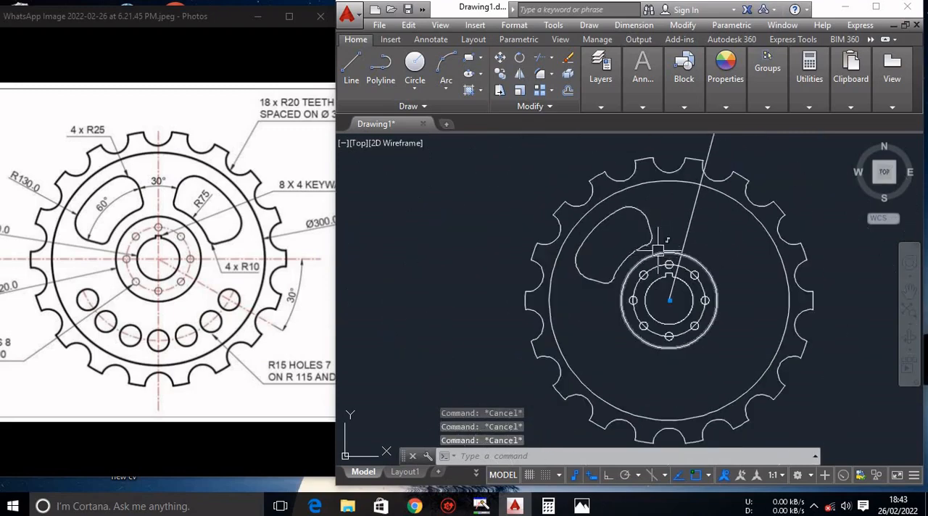
scroll(657, 250, up, 4)
click(633, 194)
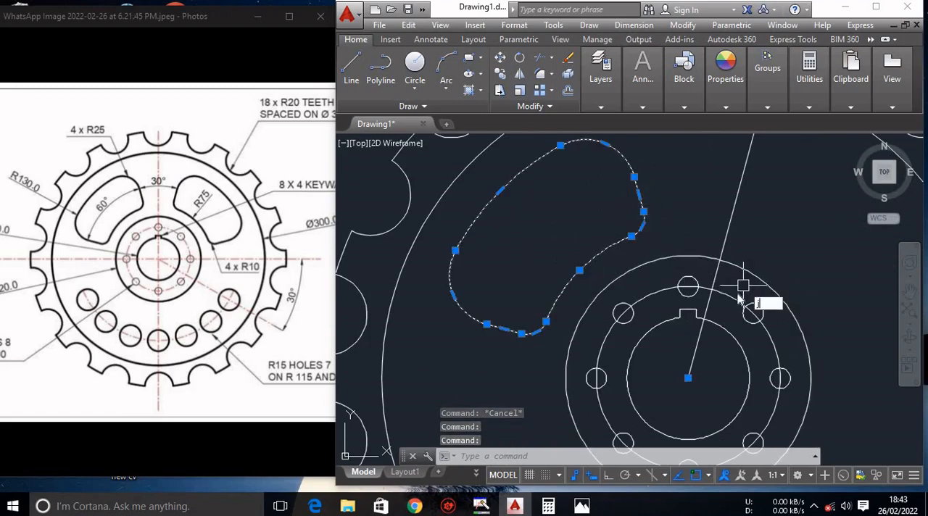
text(join)
key(Return)
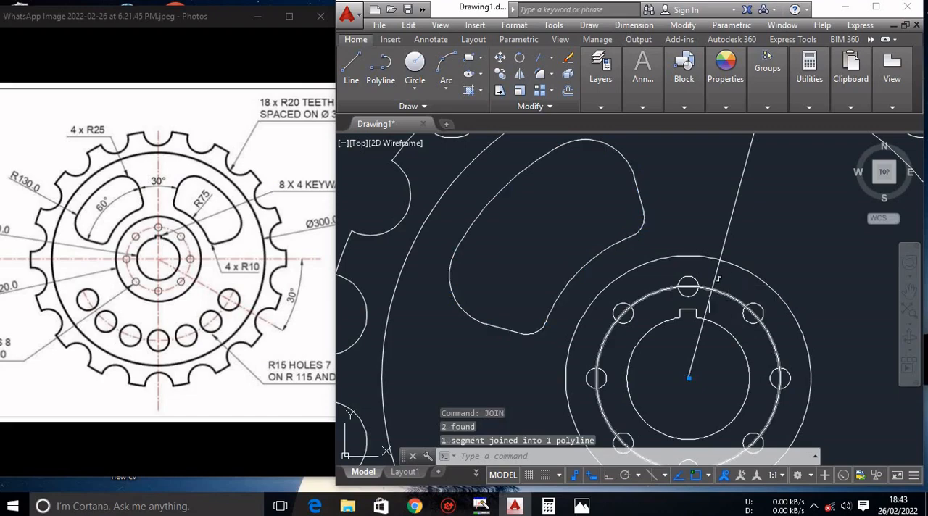
key(Escape)
Mirror the closed slot about the vertical axis through the wheel's centre, keeping the original.
click(601, 252)
scroll(670, 268, down, 4)
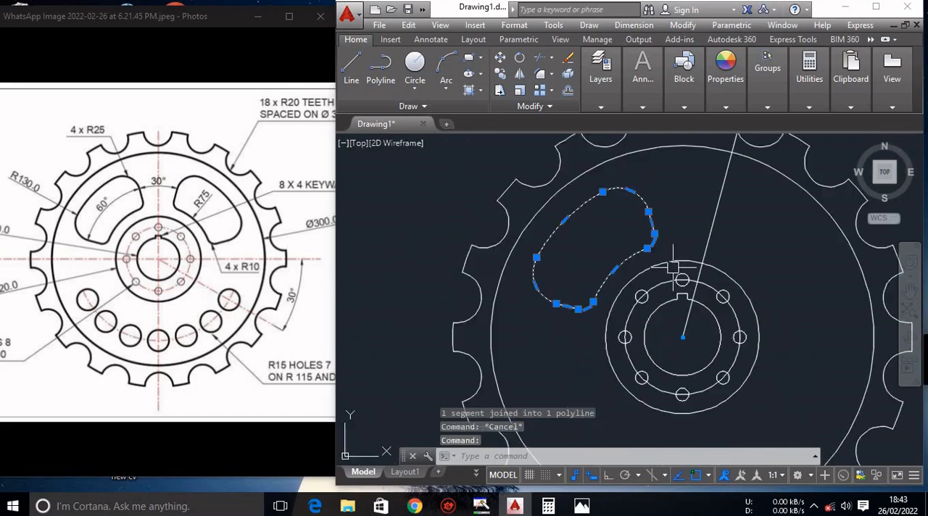
click(520, 75)
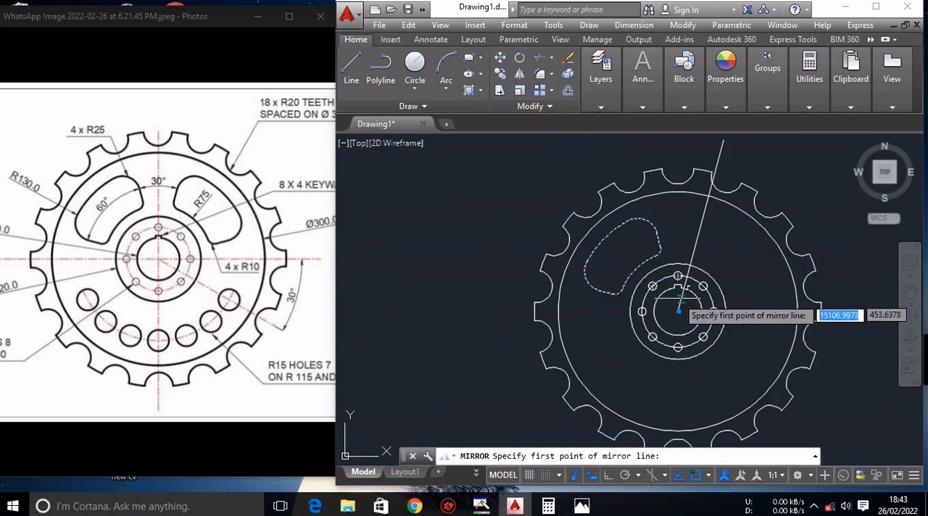
click(678, 311)
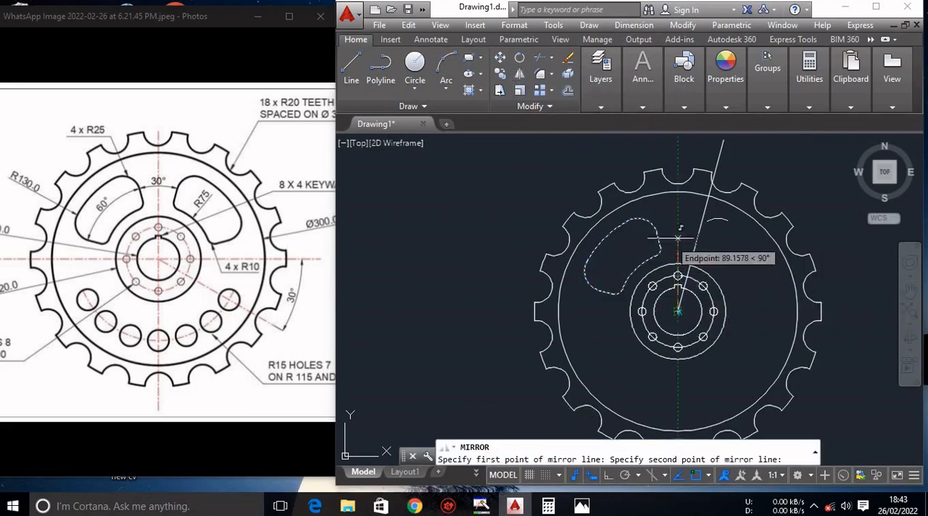
click(678, 168)
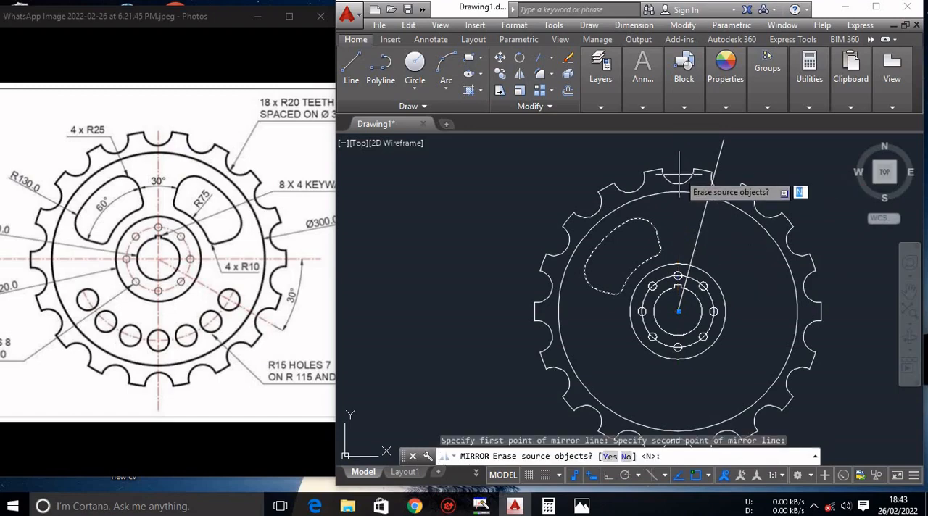
click(626, 455)
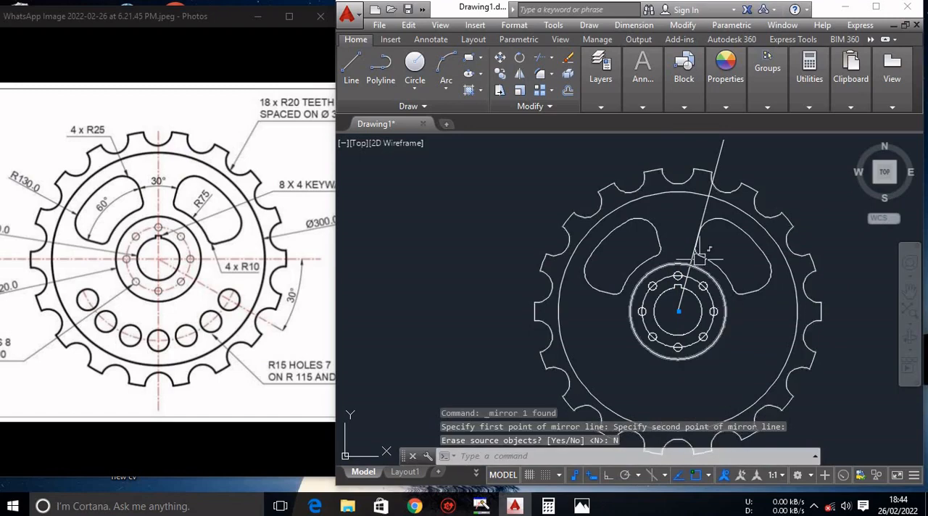
Delete the slanted construction line running from the wheel's centre past the mirrored slot.
scroll(708, 204, up, 4)
click(695, 210)
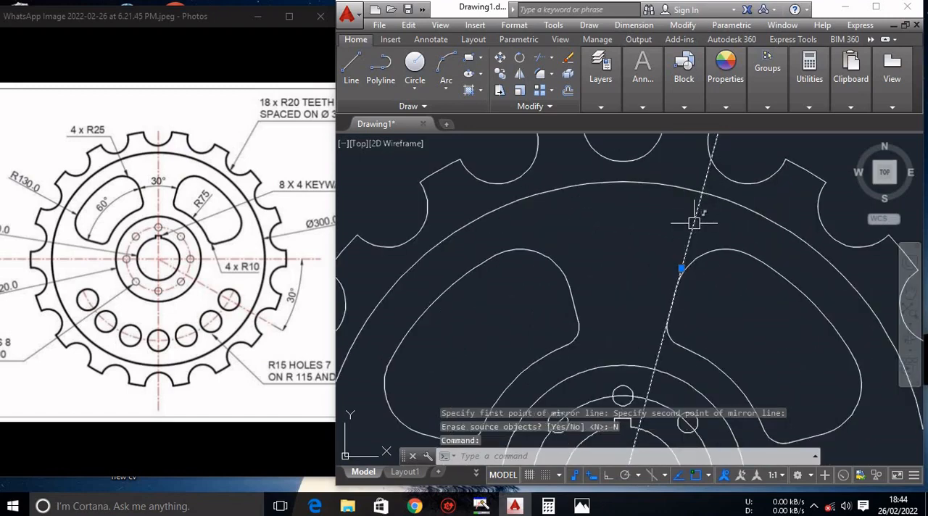
key(Delete)
scroll(685, 247, down, 6)
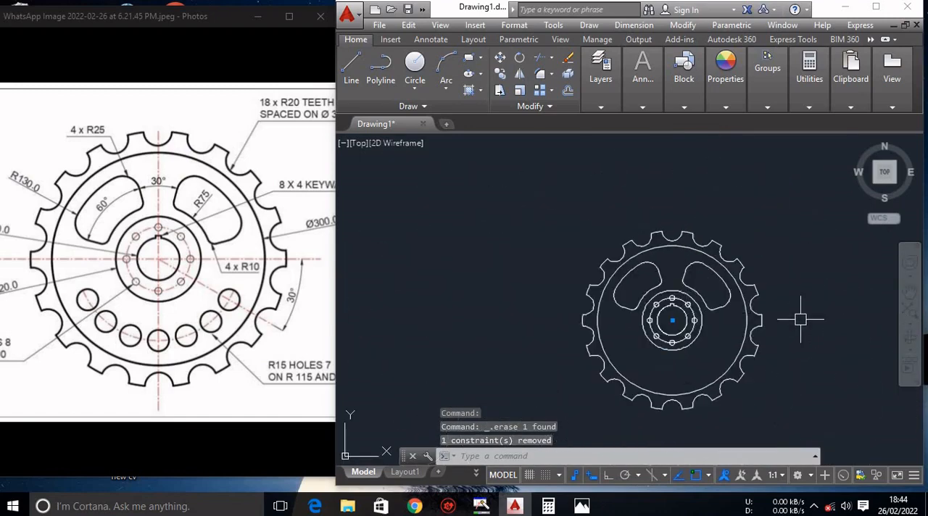
scroll(800, 319, up, 2)
key(Escape)
key(Escape)
key(Escape)
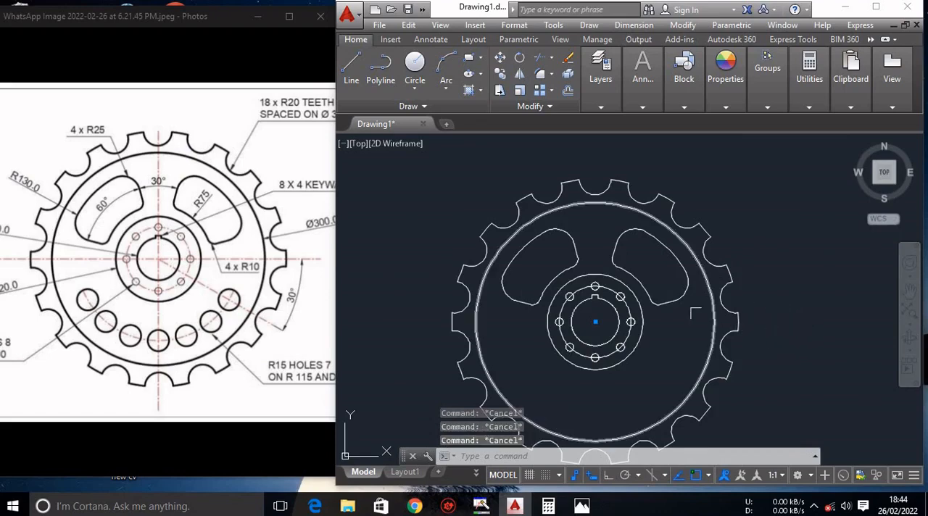
click(674, 290)
key(Escape)
key(Escape)
scroll(676, 326, up, 4)
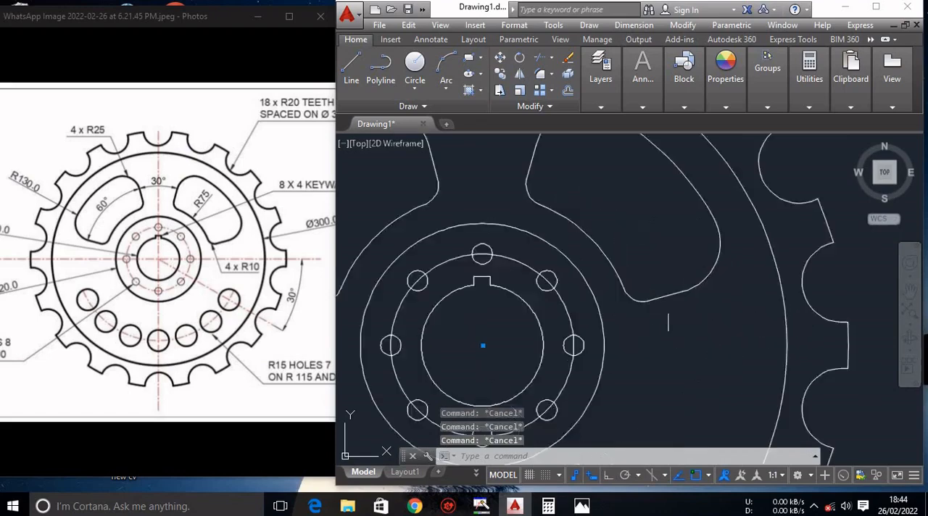
scroll(667, 306, down, 4)
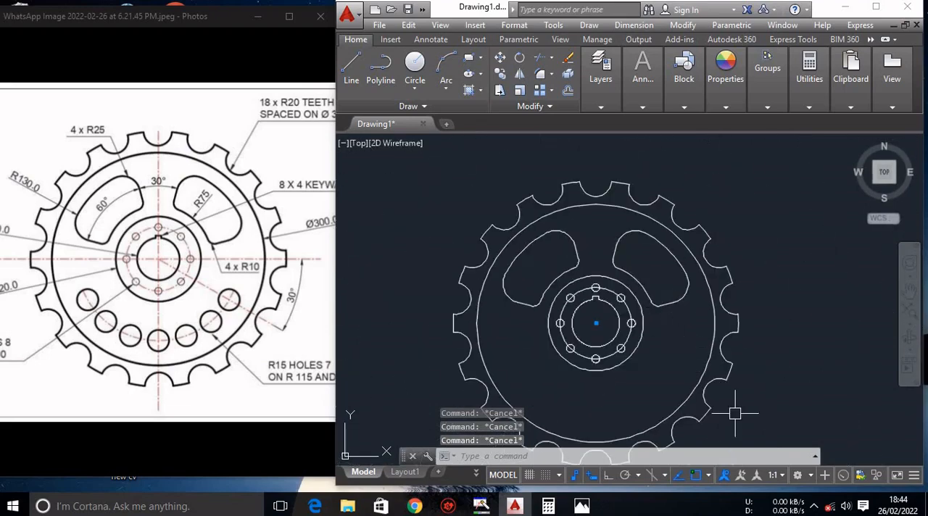
scroll(734, 413, up, 2)
scroll(734, 412, down, 2)
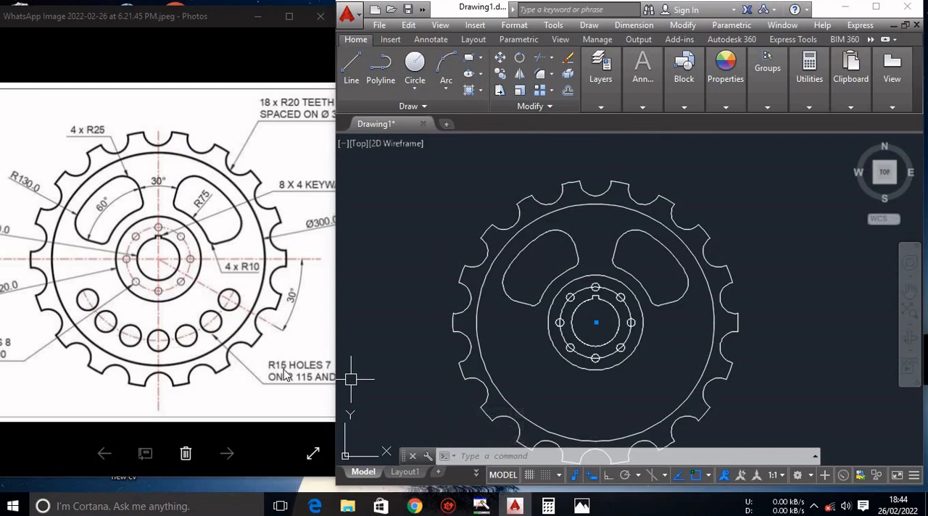
Draw a construction line from the wheel's centre toward the lower left, 30° below the horizontal, extending beyond the teeth.
scroll(285, 375, down, 1)
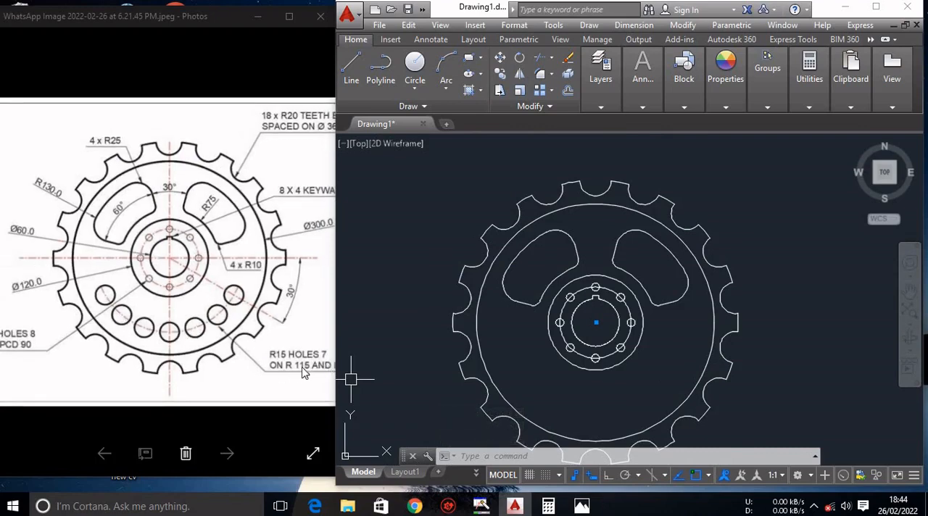
scroll(309, 379, down, 1)
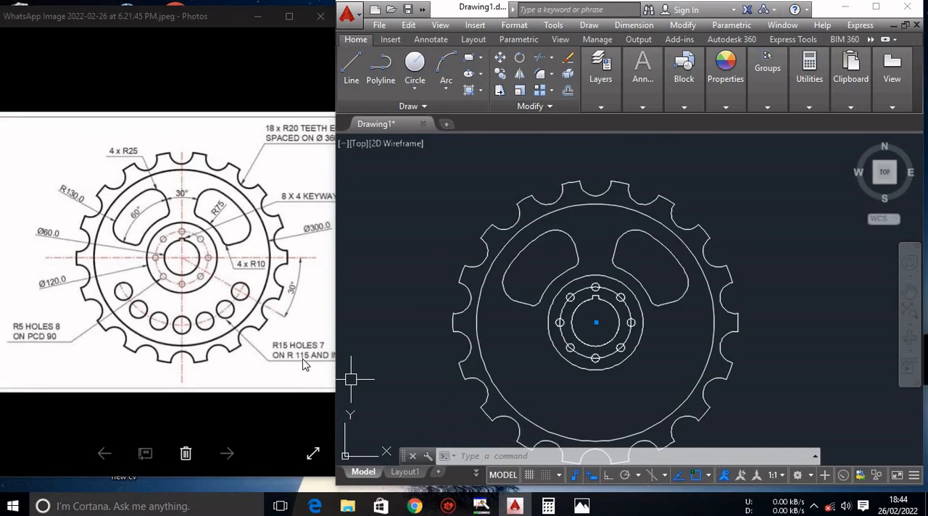
scroll(301, 363, down, 1)
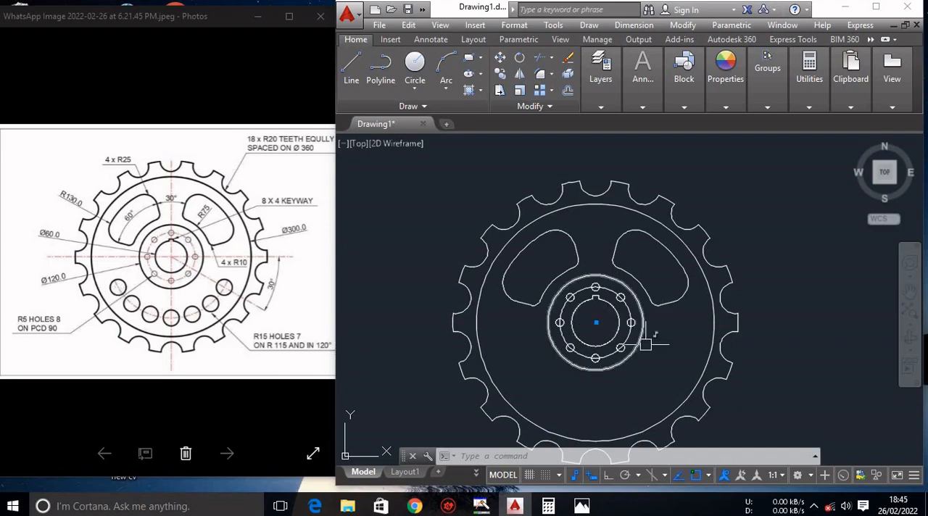
scroll(645, 339, down, 3)
scroll(753, 395, up, 3)
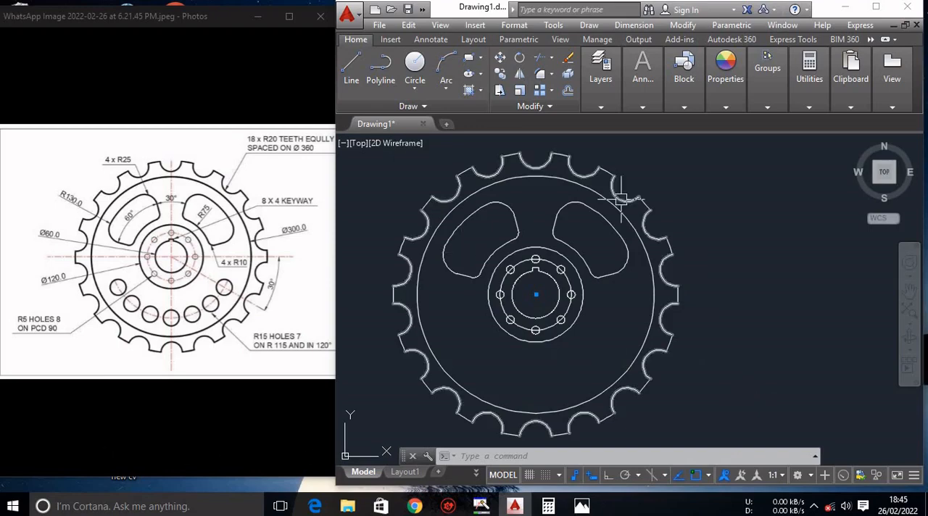
text(l)
key(Return)
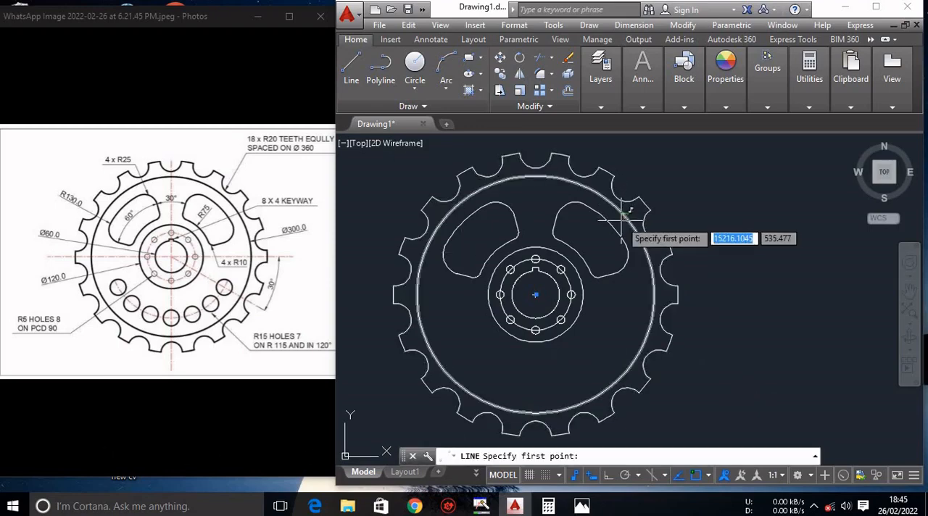
click(534, 294)
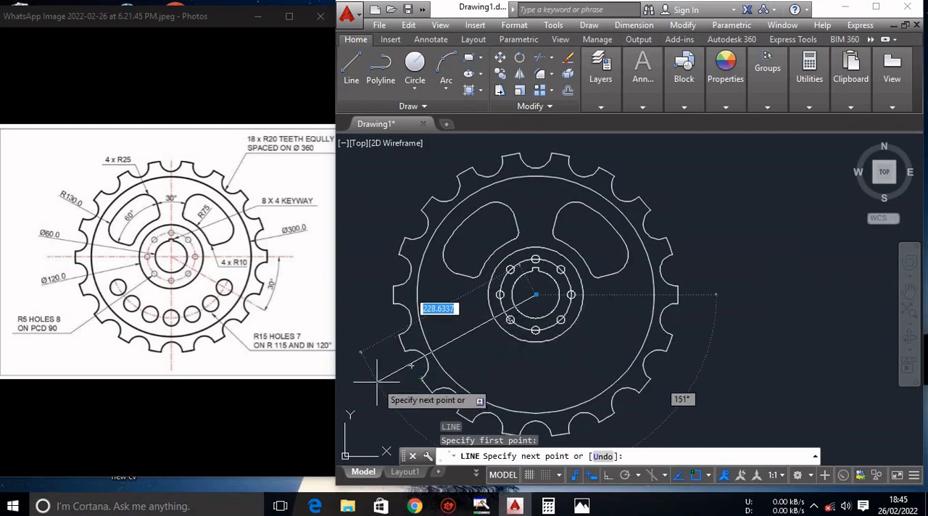
key(Tab)
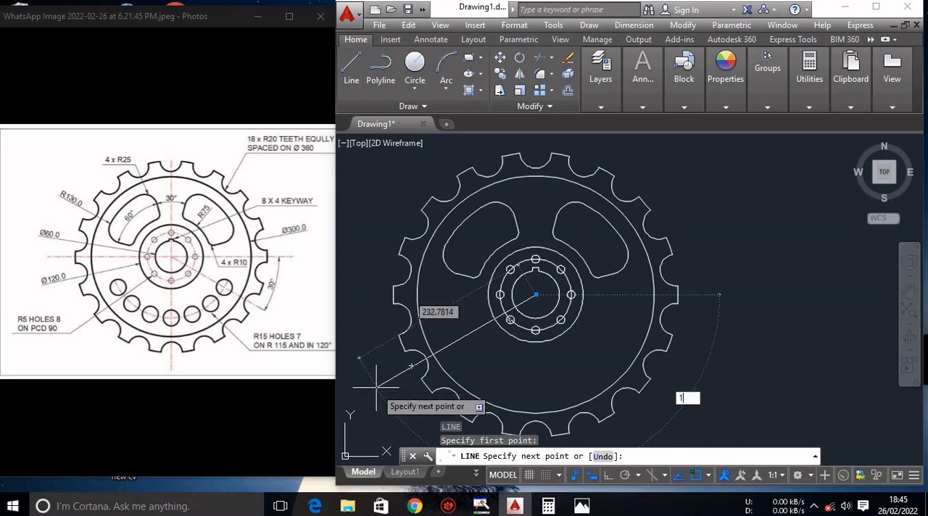
key(Return)
key(Escape)
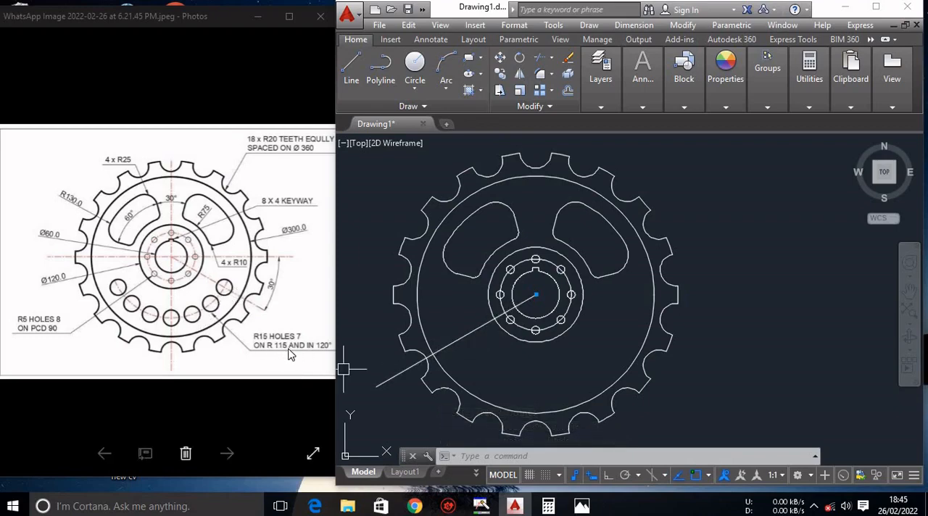
Draw a construction circle of radius 115 centred on the wheel's centre.
text(c)
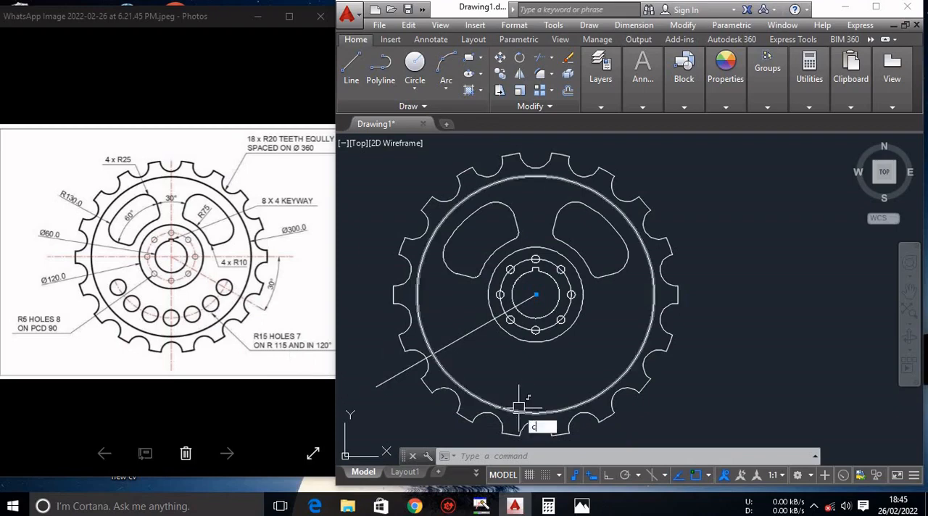
key(Return)
click(535, 295)
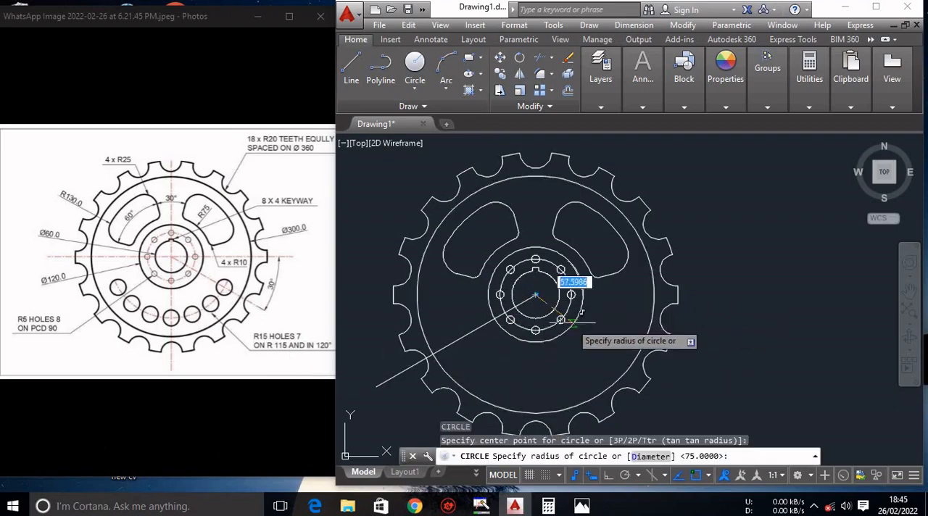
text(1)
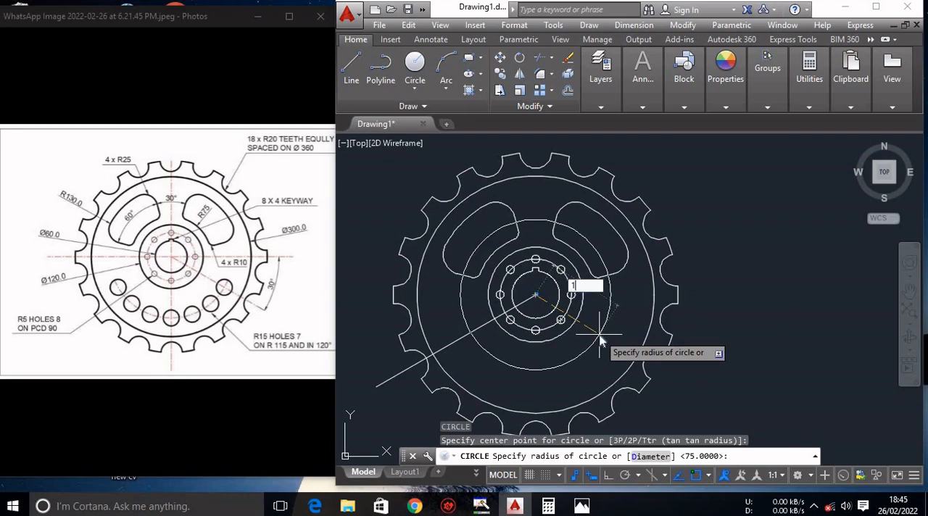
text(15)
key(Return)
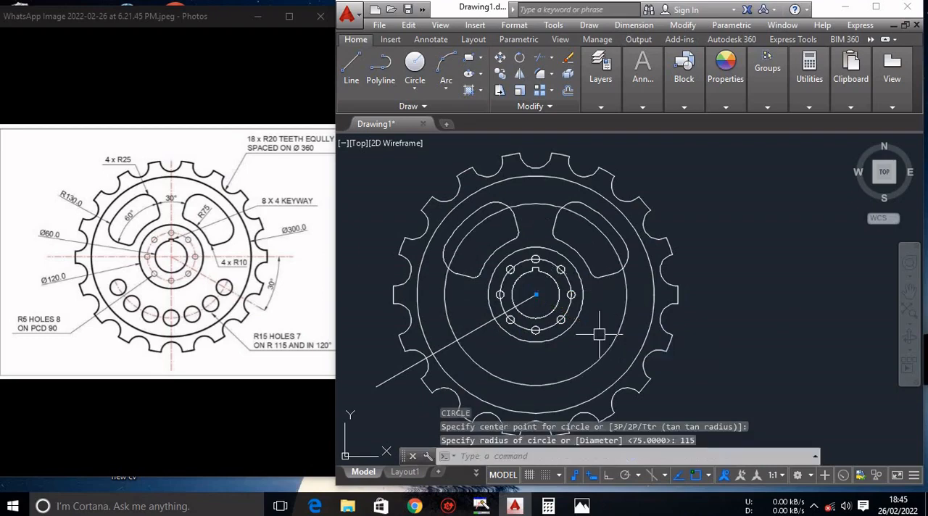
key(Escape)
key(Escape)
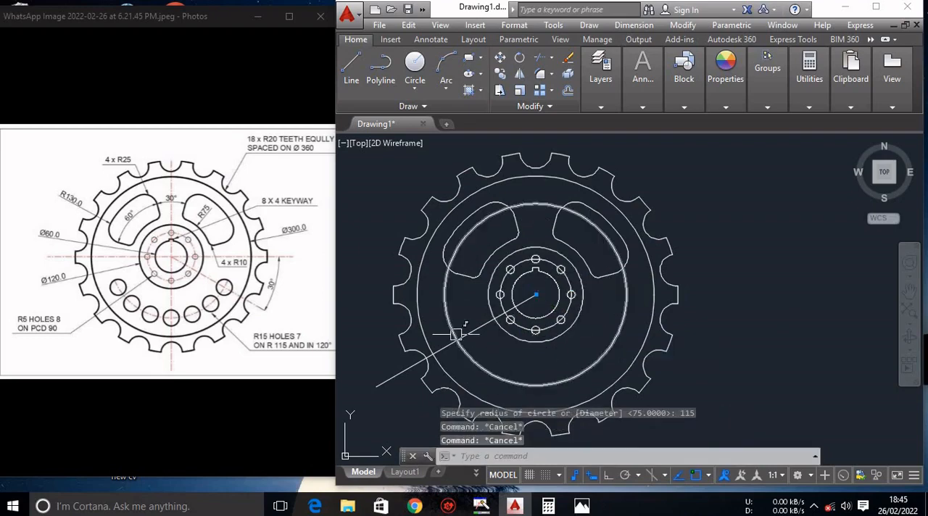
Draw a hole circle of radius 15 where the slanted construction line crosses the R115 circle.
scroll(462, 346, up, 2)
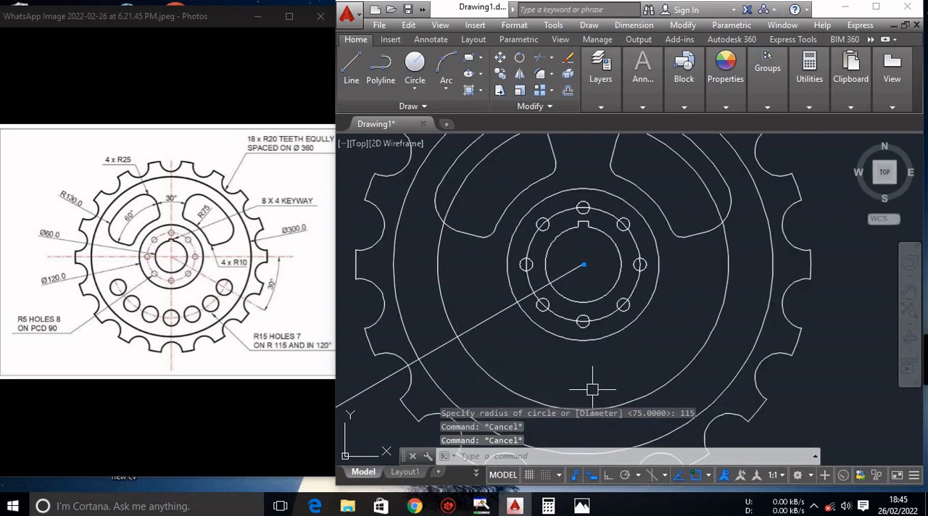
text(c)
key(Return)
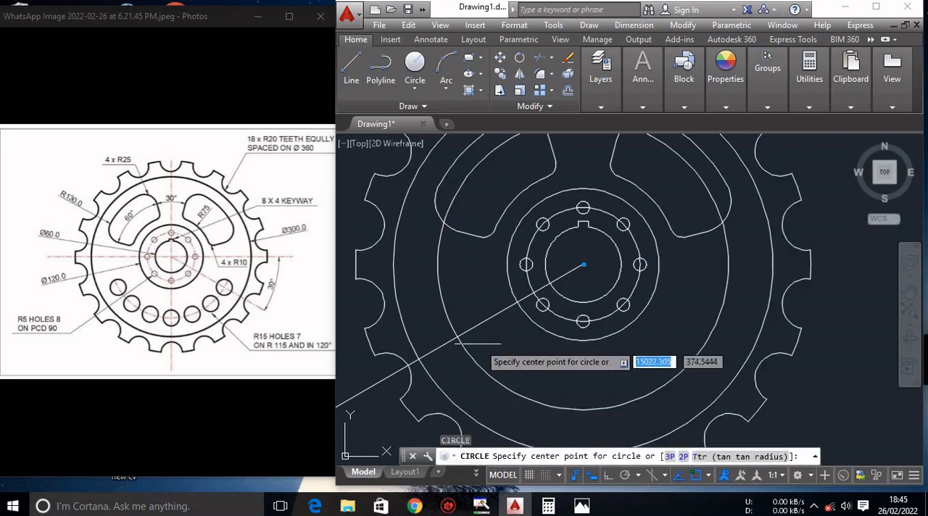
click(457, 336)
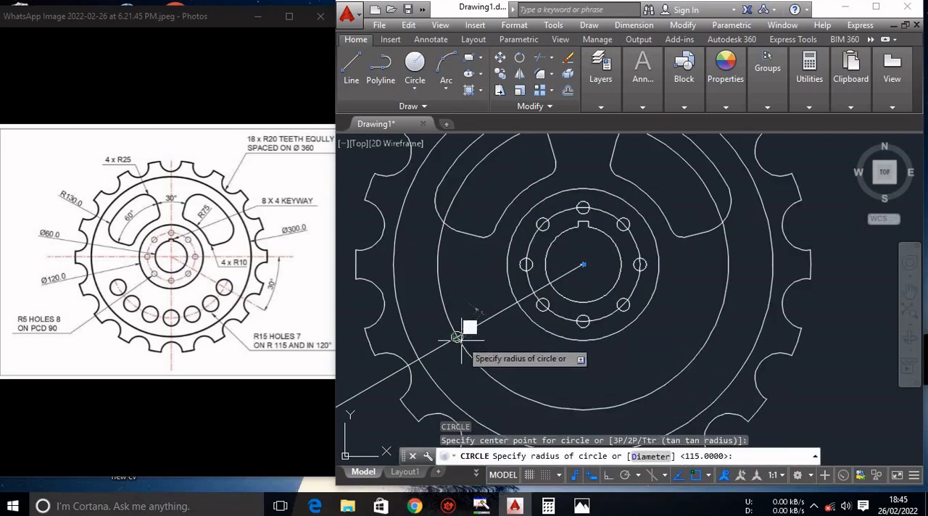
text(15)
key(Return)
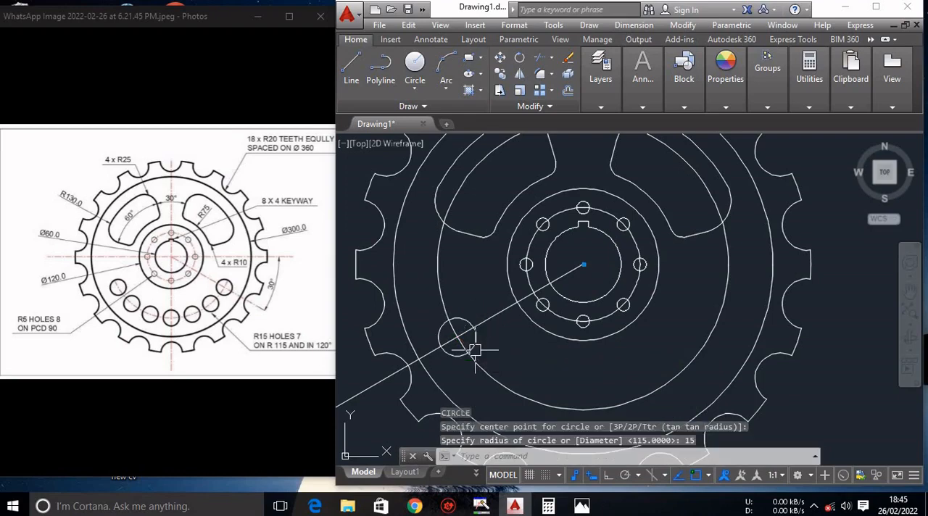
key(Escape)
Create a polar array of the R15 hole circle around the wheel's centre.
click(472, 347)
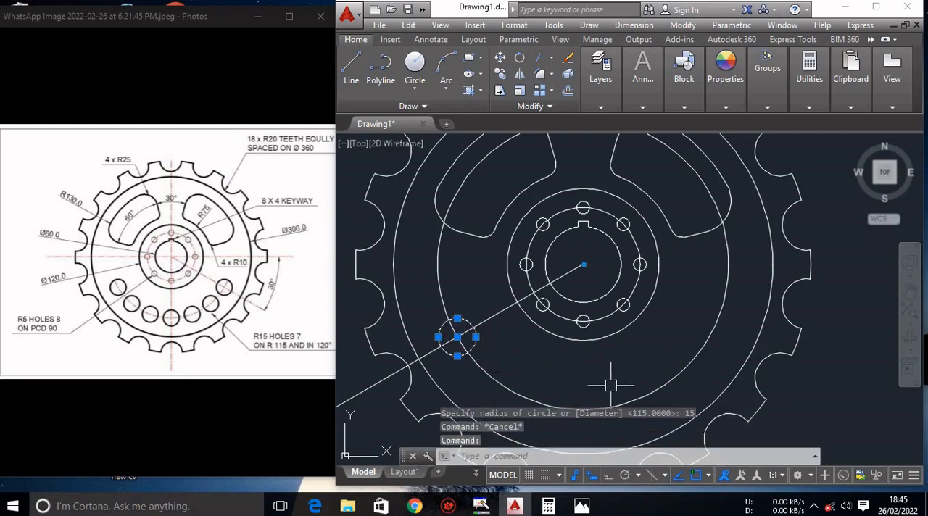
text(a)
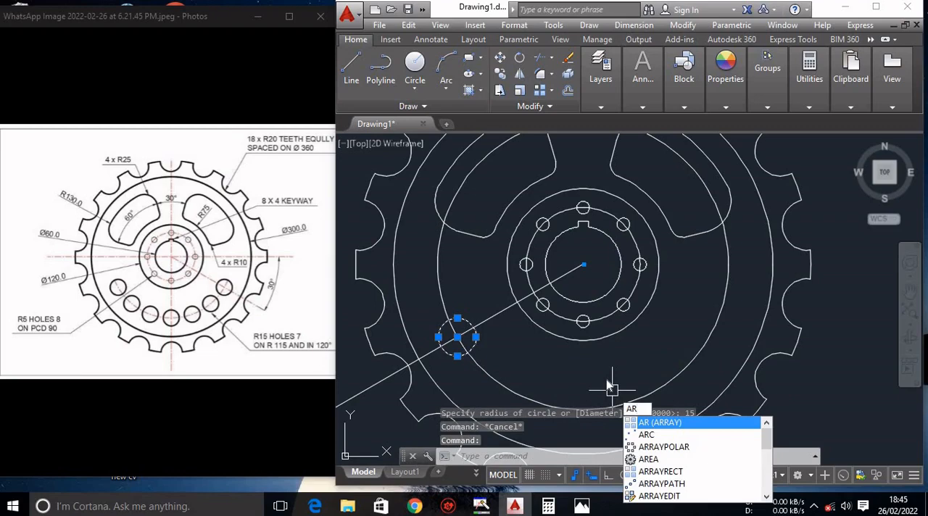
key(Return)
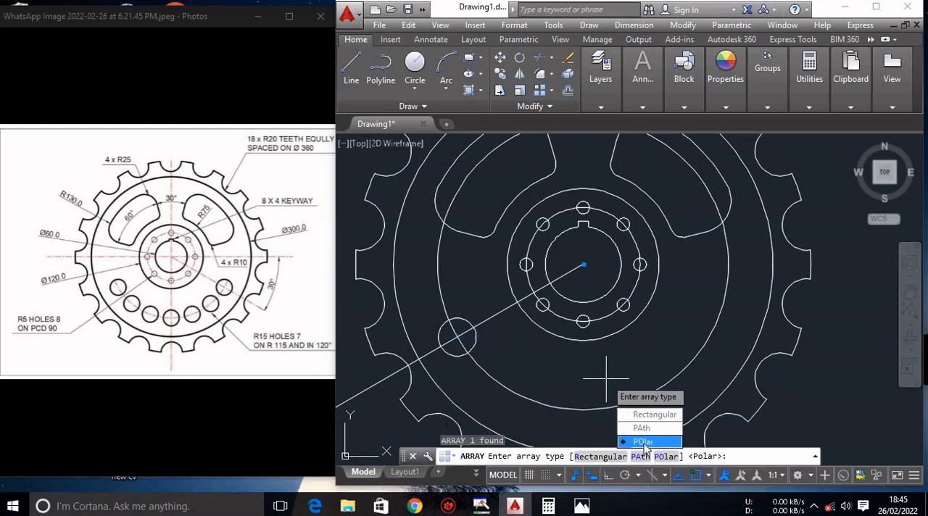
click(644, 443)
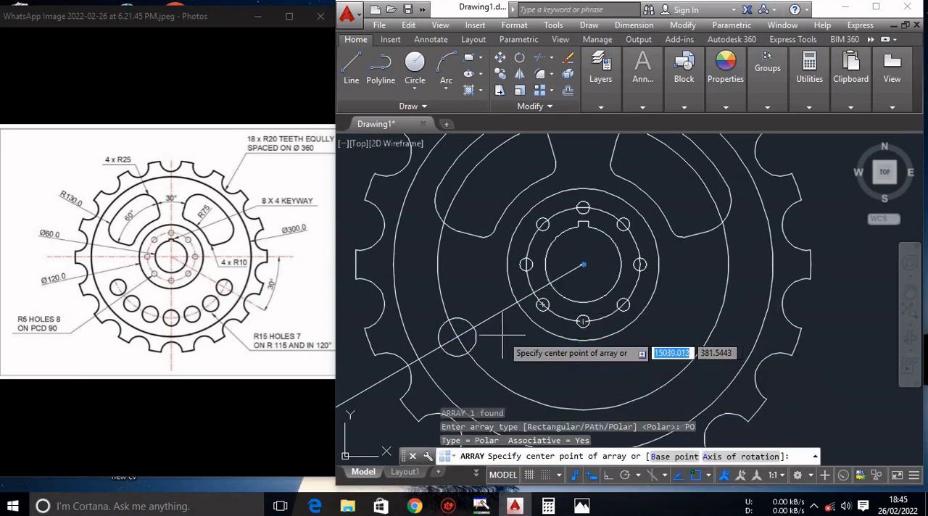
click(570, 279)
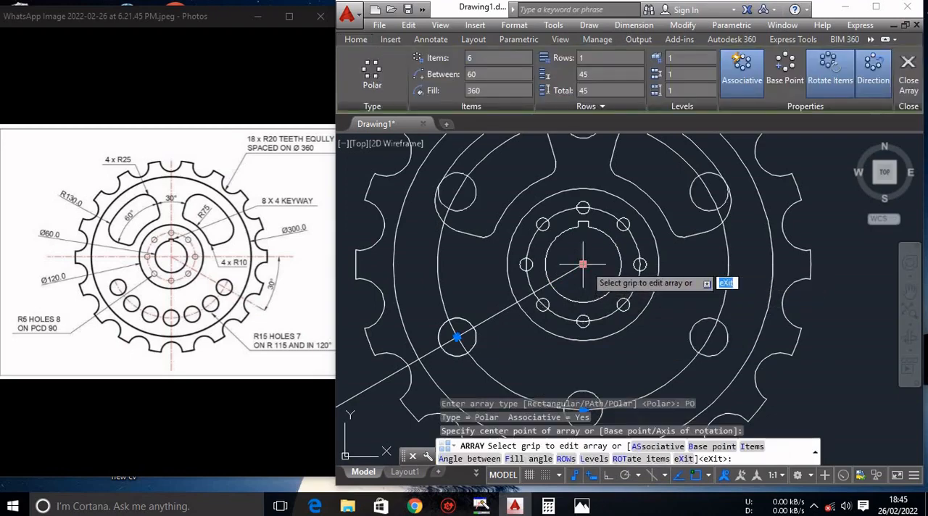
scroll(580, 265, down, 2)
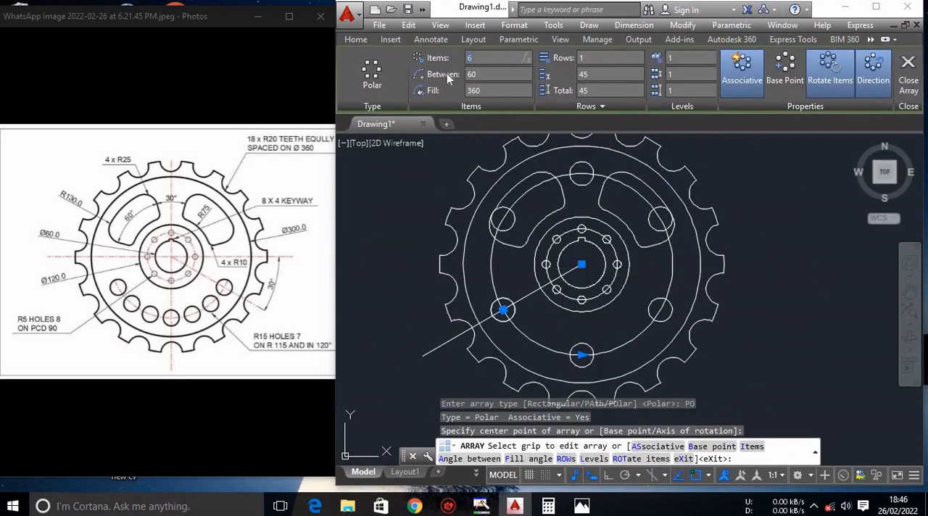
Set the hole array to 7 items with a 120° fill angle and finish it.
text(7)
key(Return)
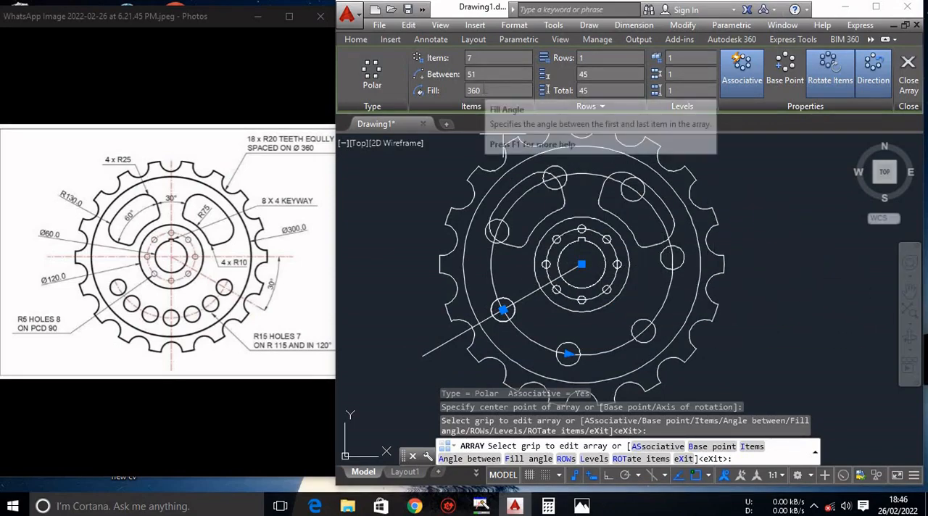
click(435, 90)
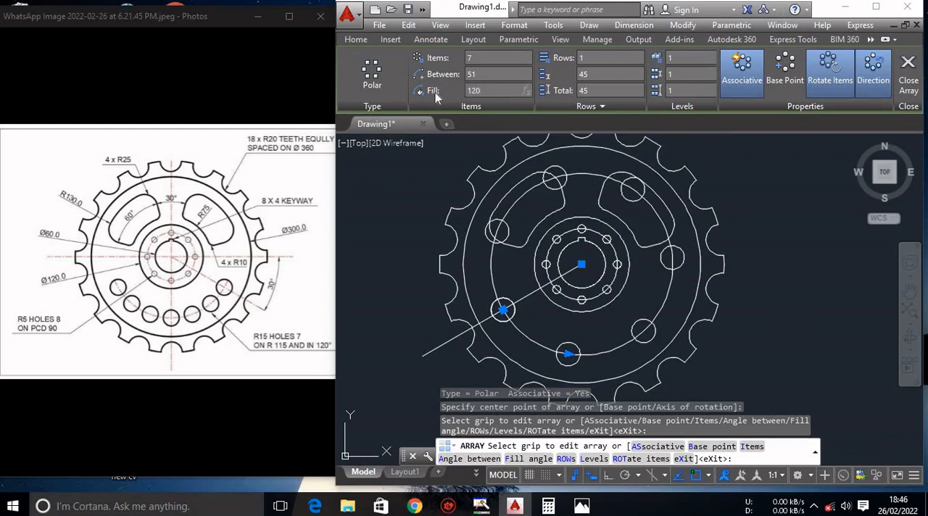
key(Return)
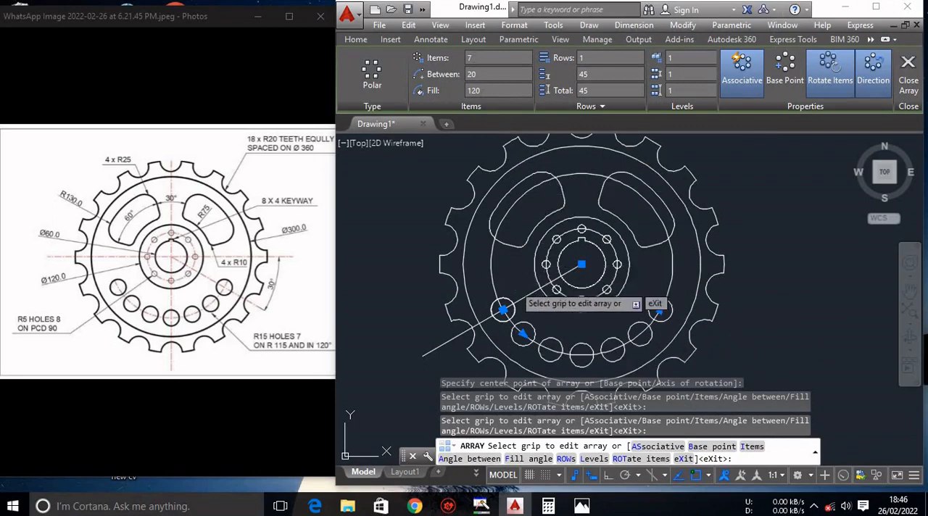
key(Escape)
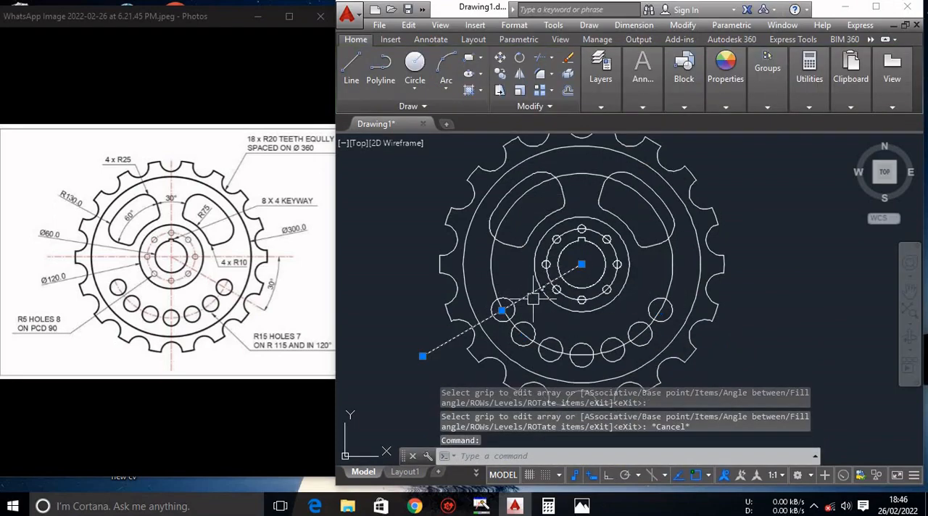
Delete the slanted construction line and cut the R115 circle down to the arc through the seven holes, erasing its leftover upper part.
key(Delete)
text(t)
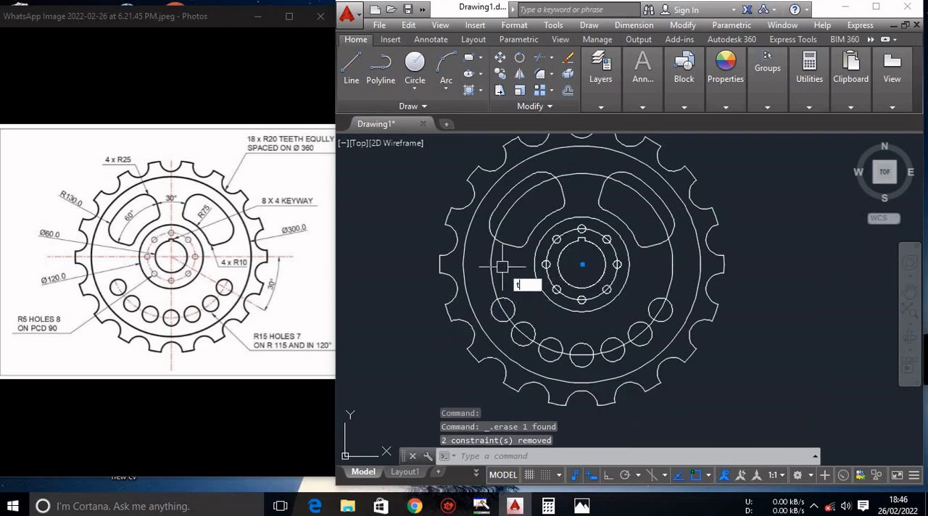
text(r)
key(Return)
key(Return)
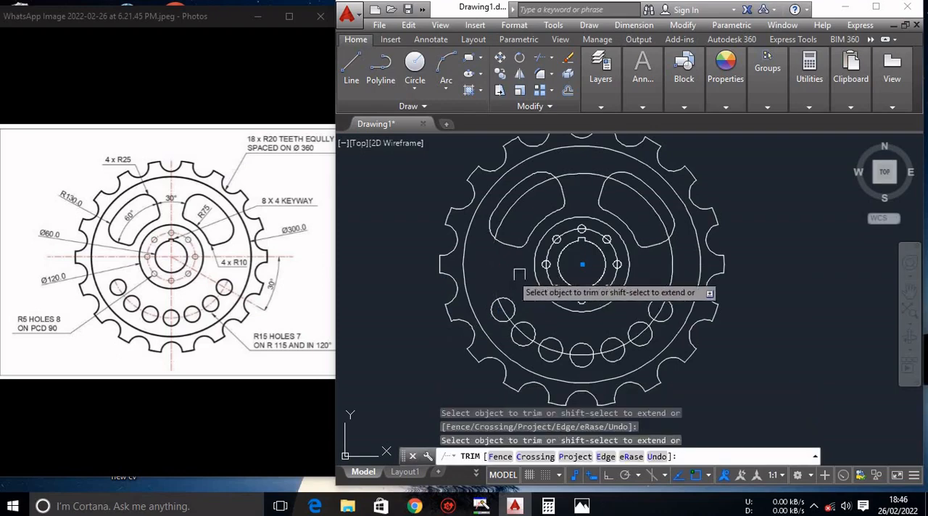
key(Escape)
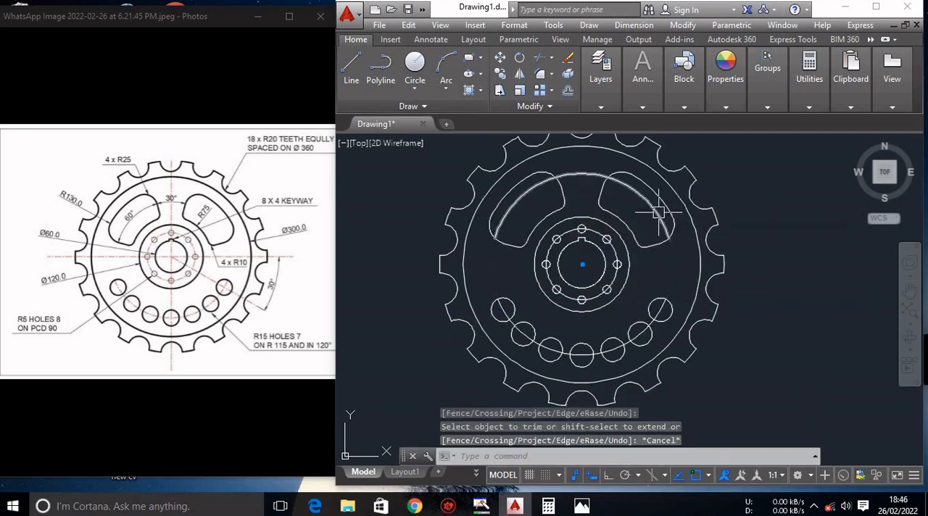
click(653, 227)
key(Delete)
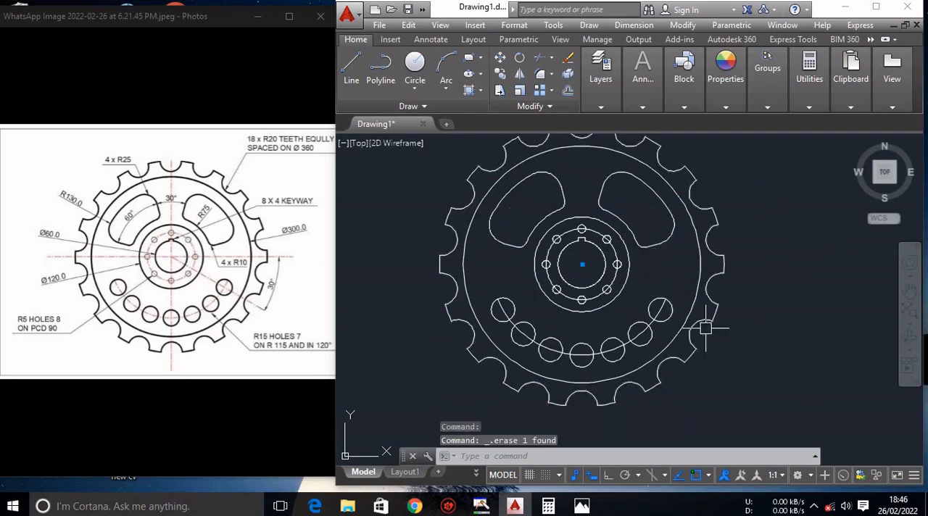
Set the current linetype to CENTER.
scroll(721, 330, down, 2)
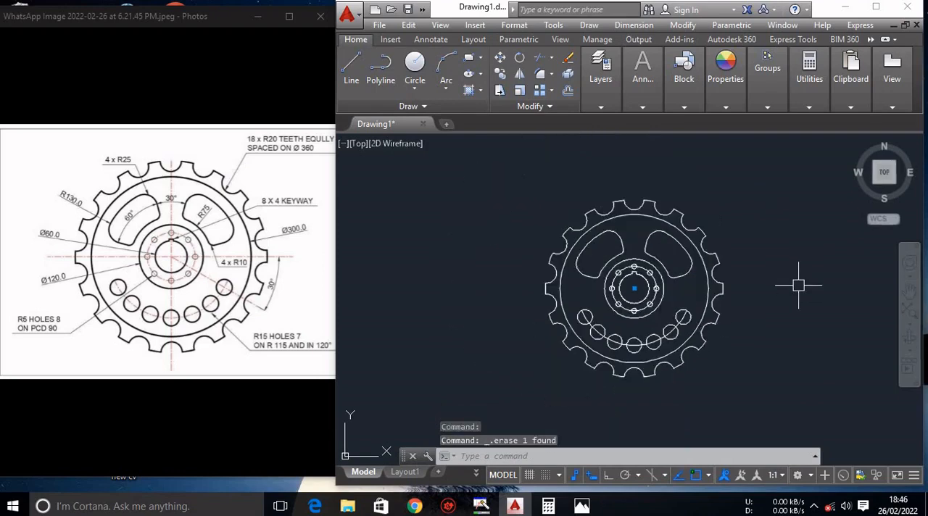
scroll(798, 285, up, 2)
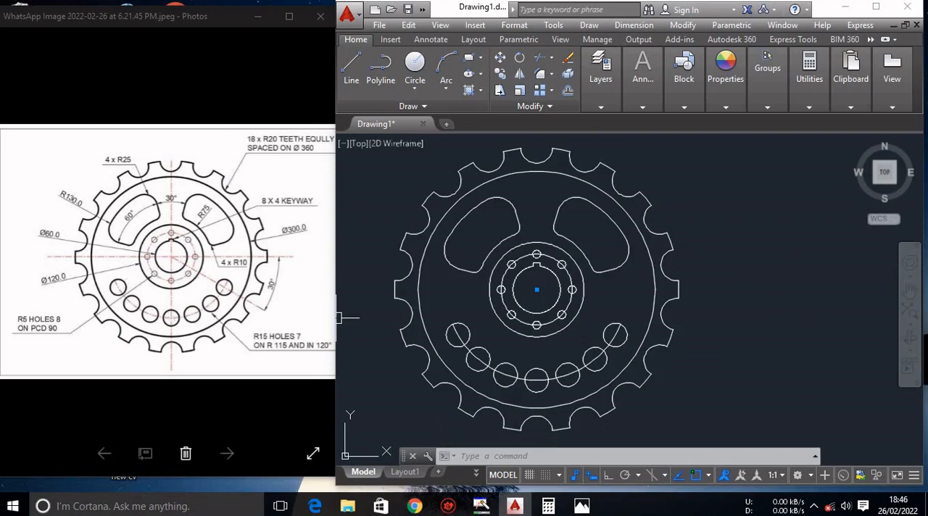
click(600, 107)
click(685, 107)
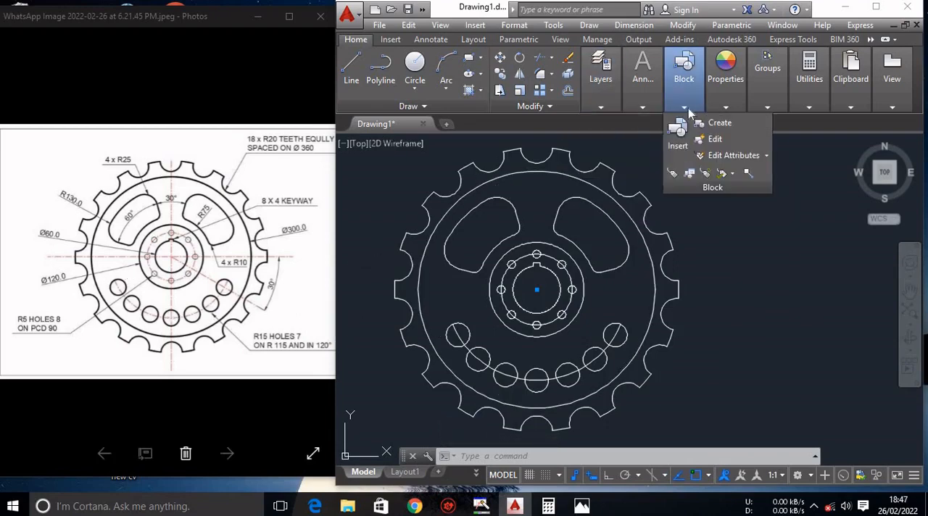
click(612, 107)
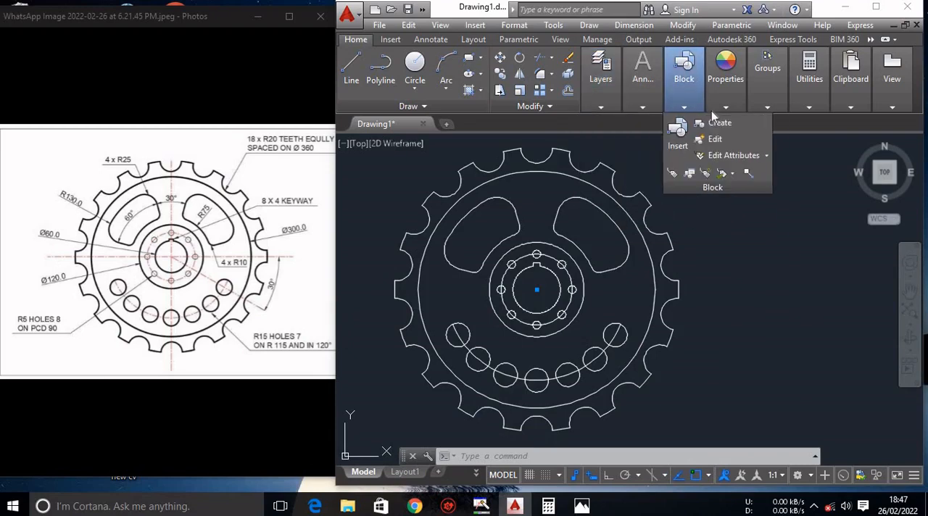
mouse_move(666, 103)
mouse_move(727, 109)
mouse_move(767, 108)
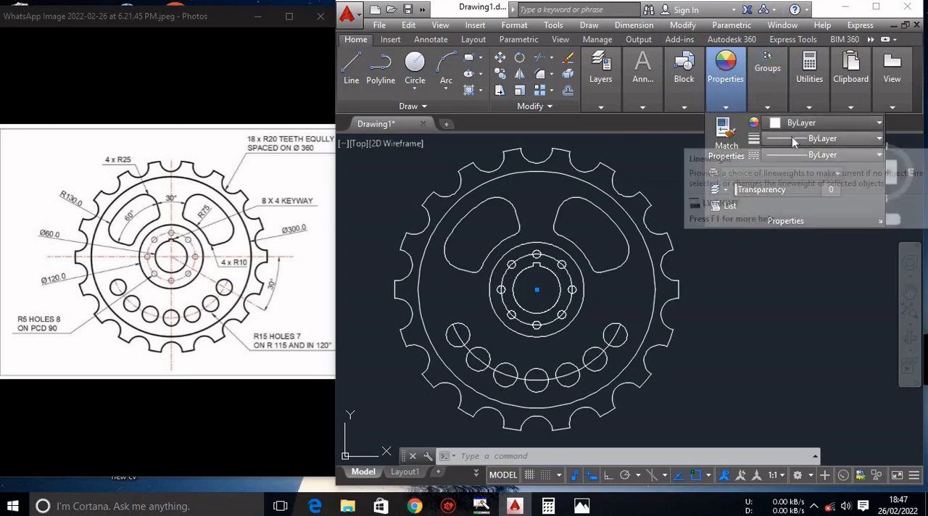
click(791, 137)
click(784, 154)
click(782, 155)
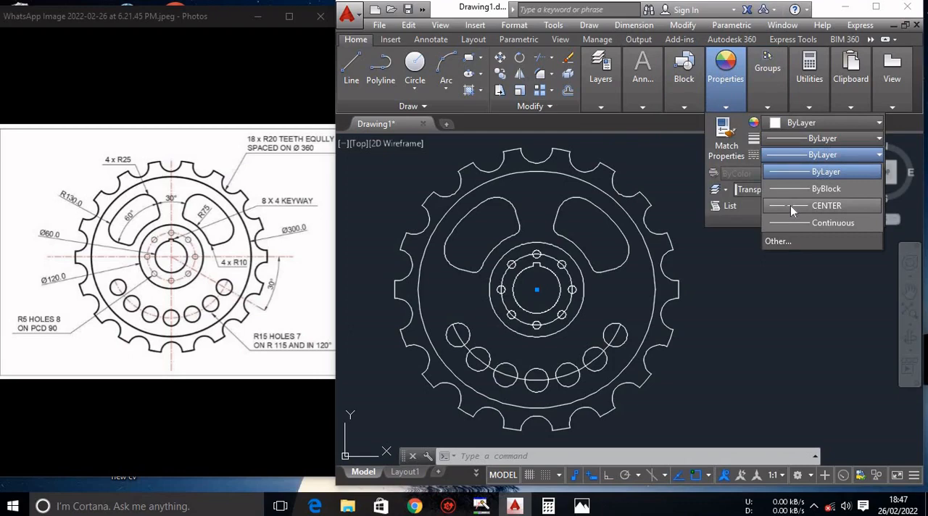
click(792, 208)
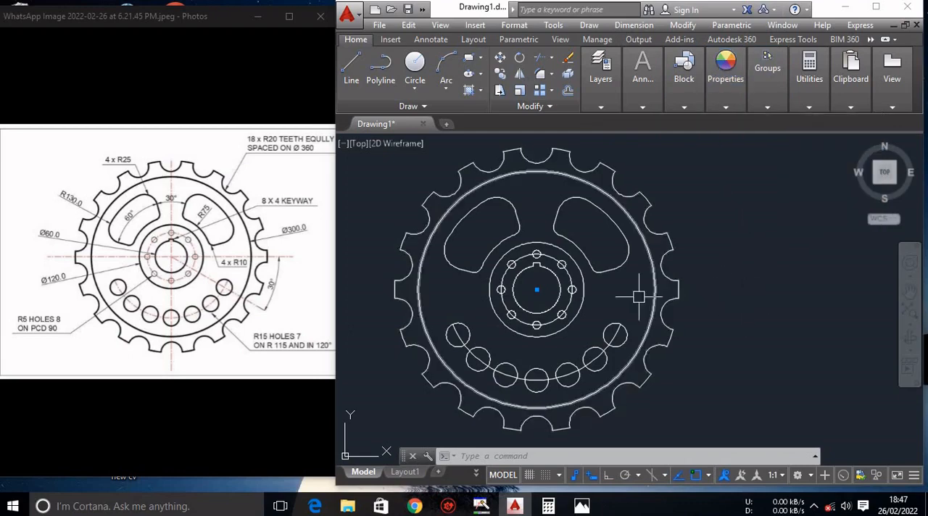
Draw a horizontal centreline about 420 long through the wheel's centre, extending beyond the teeth on both sides.
text(l)
key(Return)
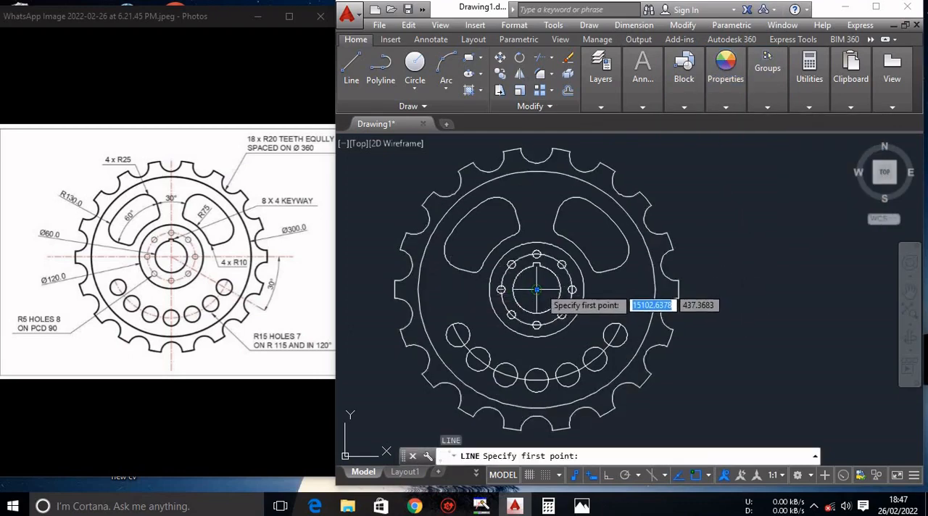
click(374, 290)
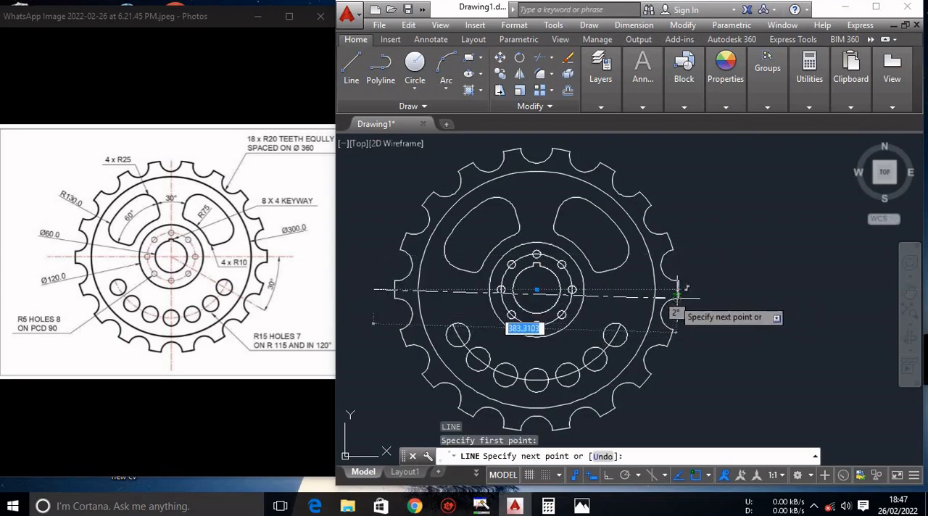
key(F8)
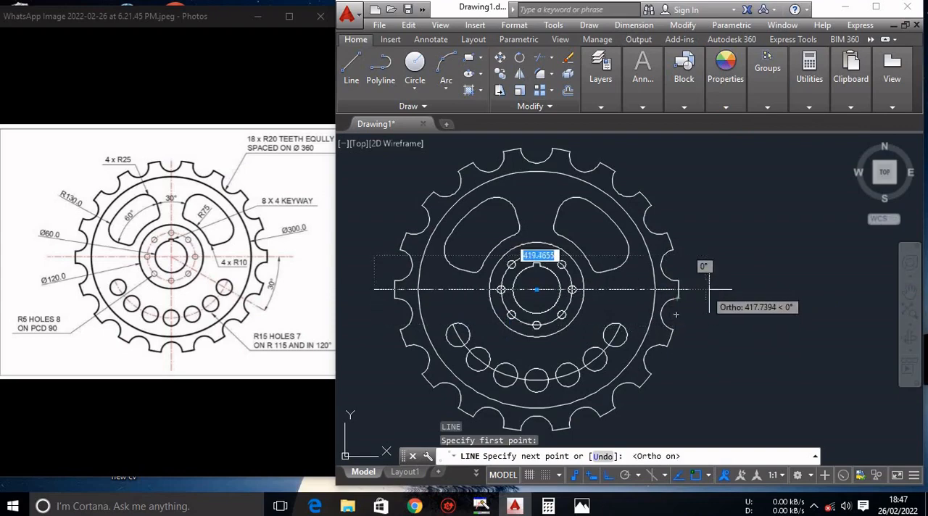
click(702, 283)
key(Escape)
scroll(672, 277, down, 2)
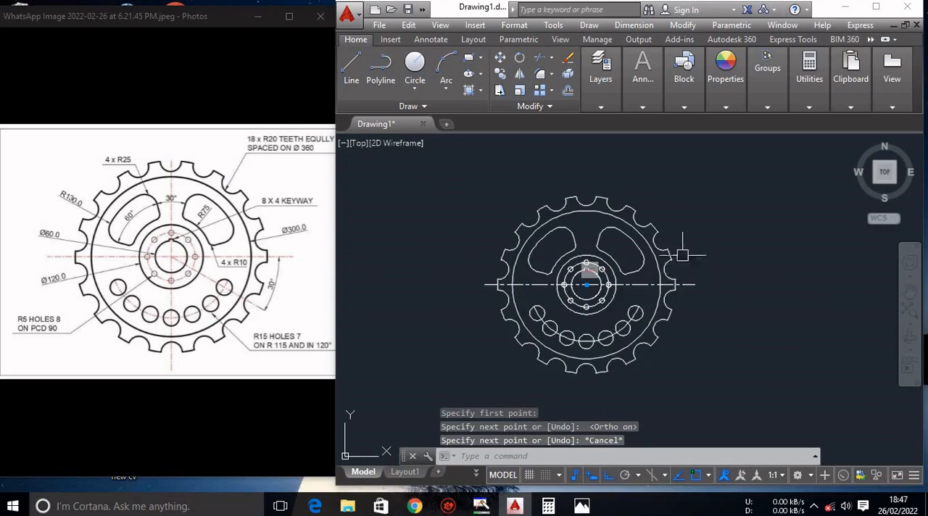
scroll(595, 337, up, 3)
scroll(595, 319, down, 3)
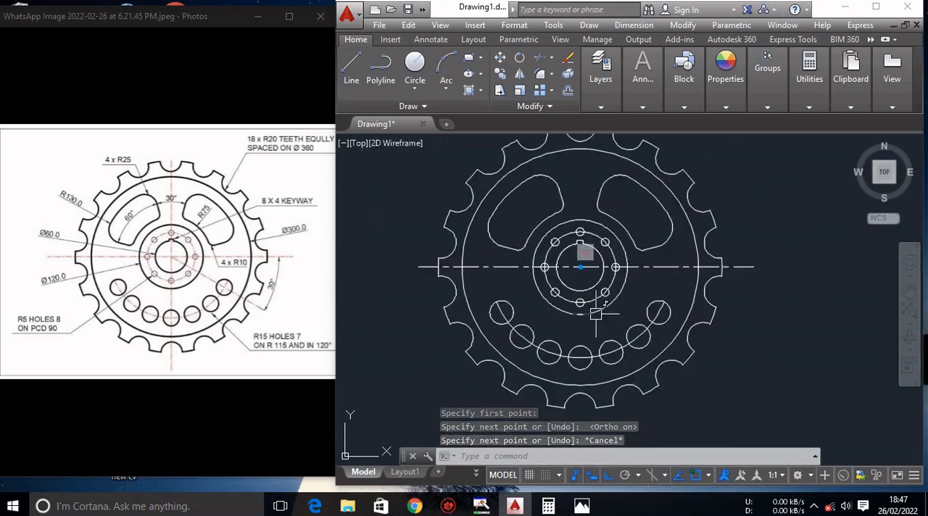
Draw a vertical centreline through the wheel's centre, extending beyond the teeth above and below.
key(Return)
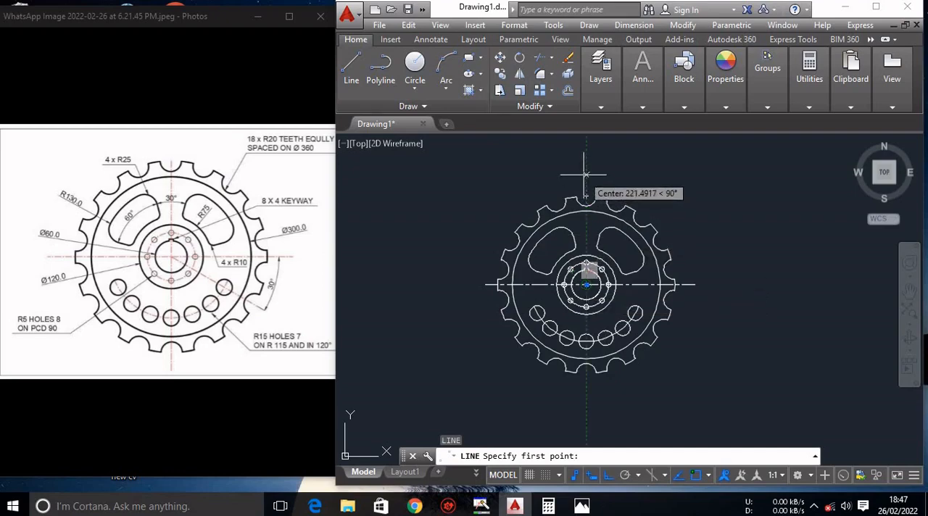
click(588, 191)
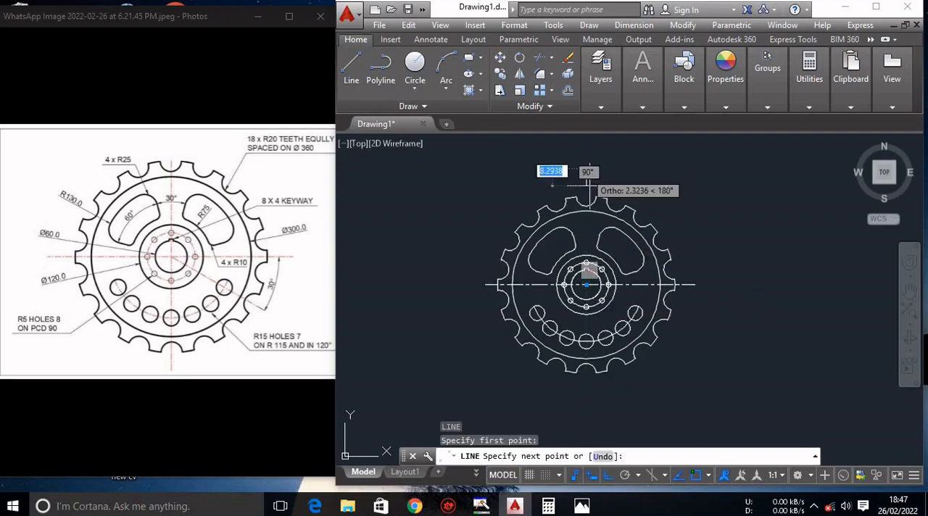
click(587, 389)
key(Escape)
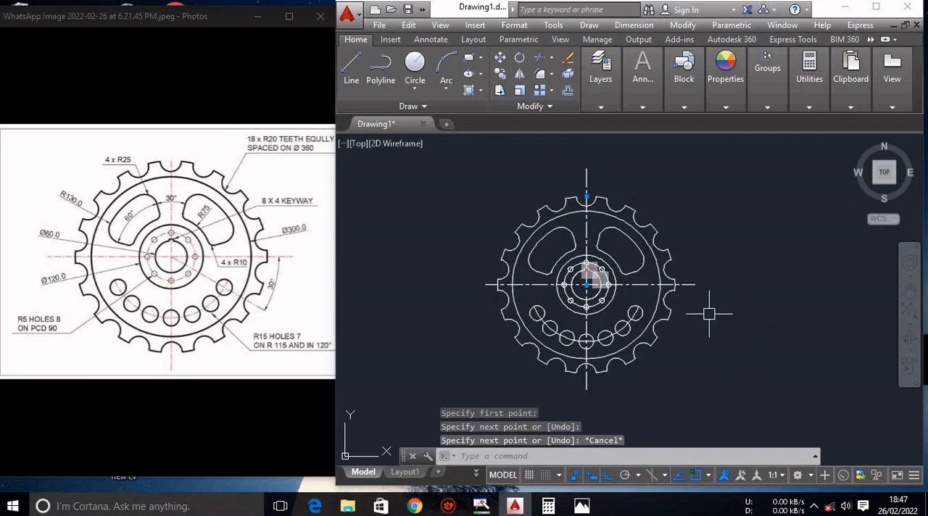
Select the pitch circle through the eight small holes and maximize the drawing window.
scroll(602, 285, up, 8)
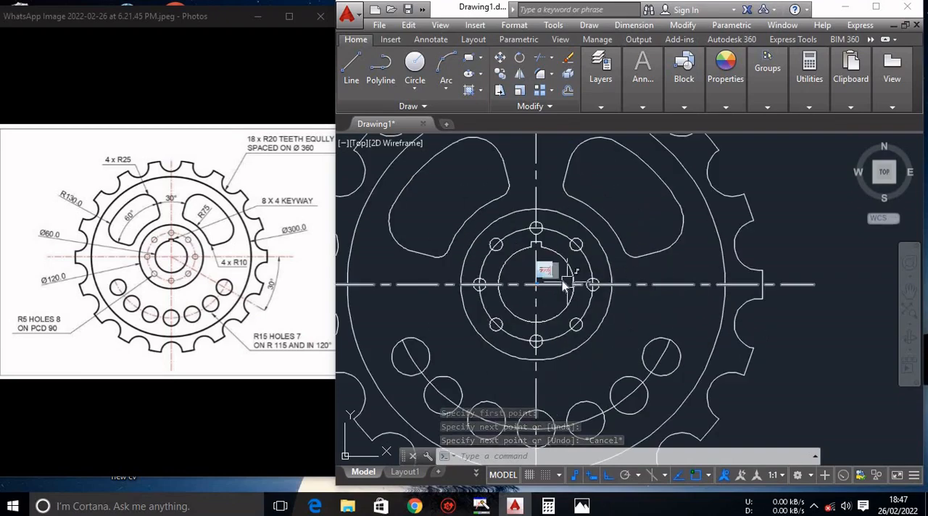
scroll(562, 279, down, 2)
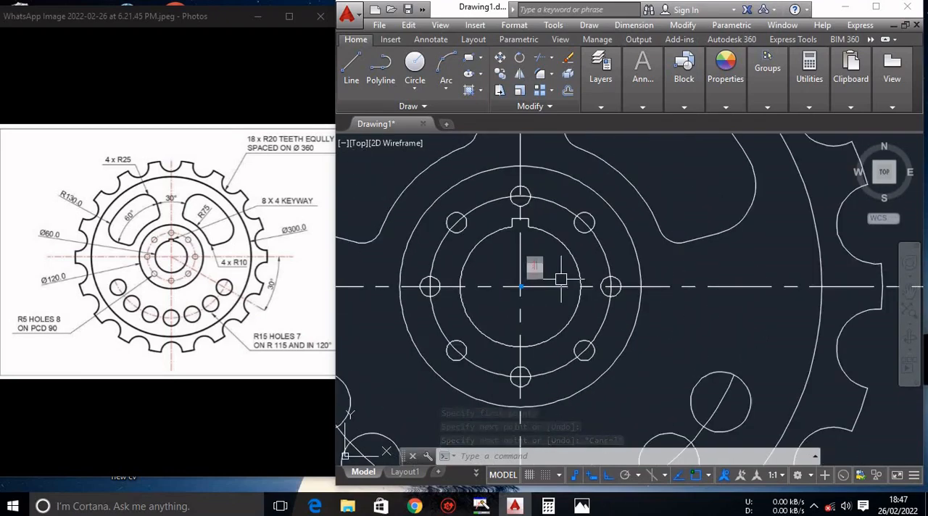
click(607, 257)
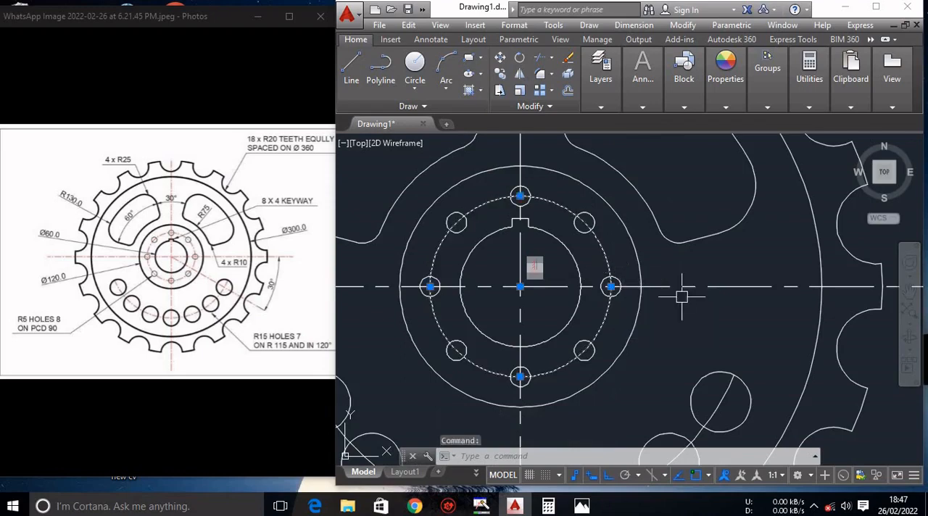
mouse_move(584, 66)
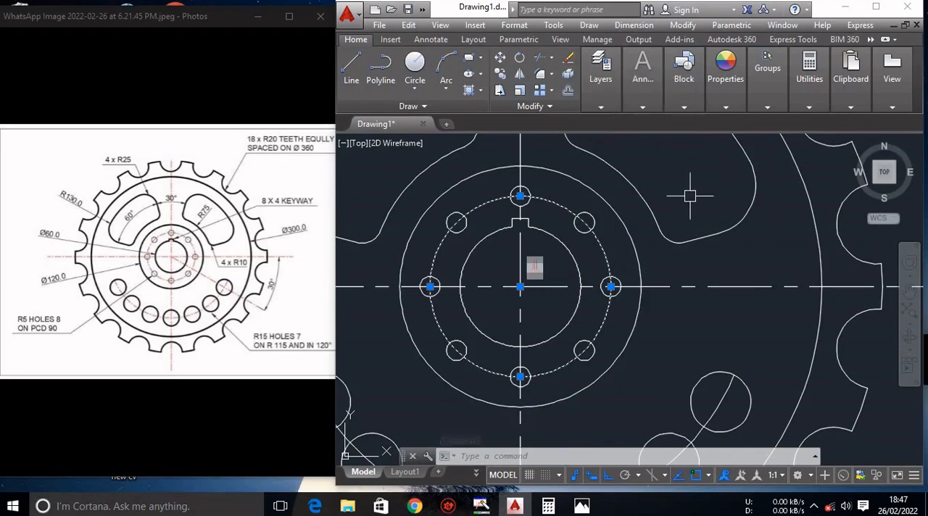
click(875, 6)
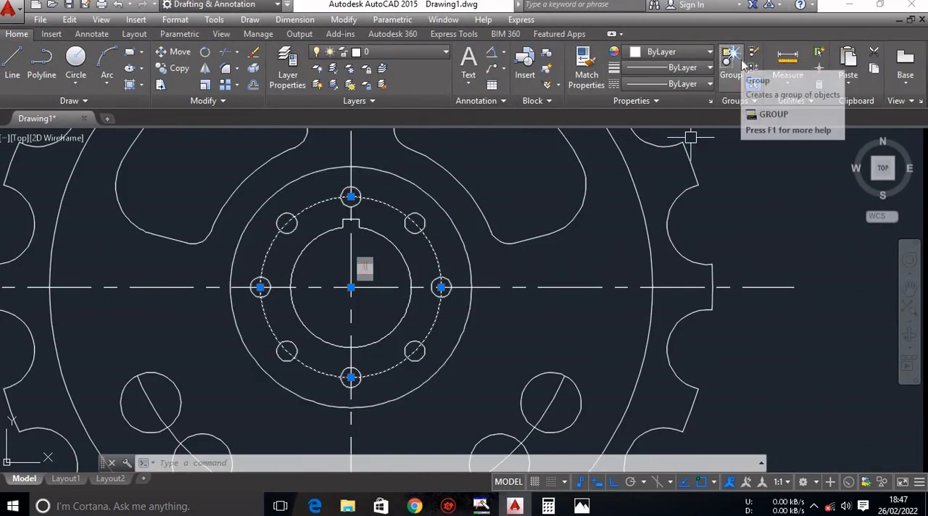
Try to match the horizontal centreline to the properties of the eight-hole pitch circle, and undo the match.
click(587, 74)
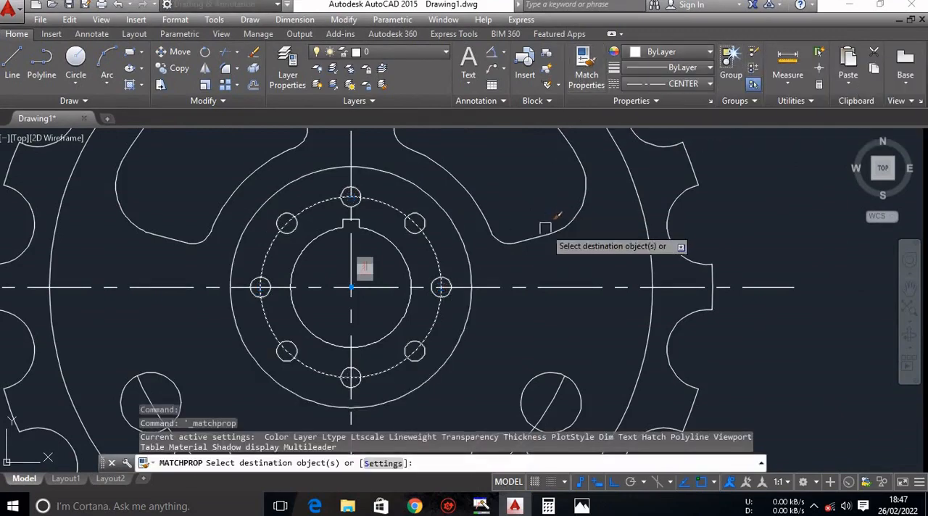
click(439, 259)
scroll(576, 274, down, 4)
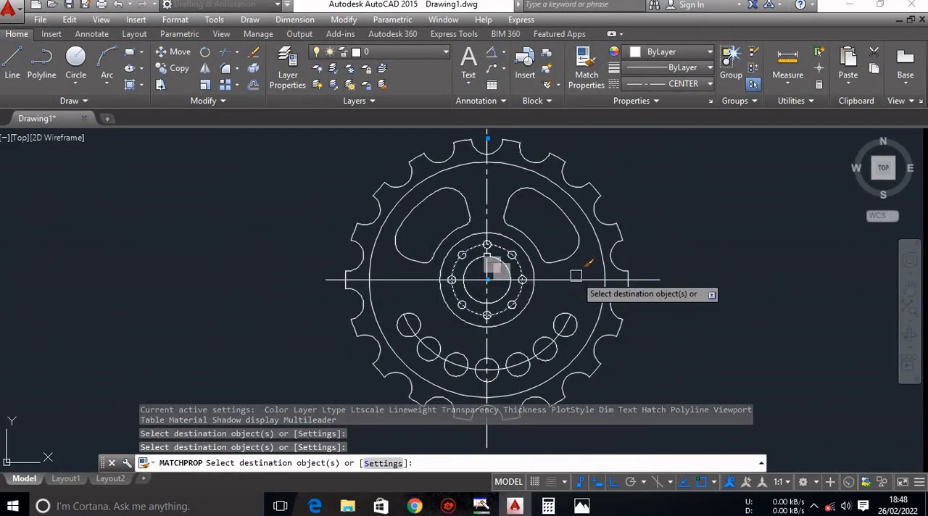
key(ctrl+z)
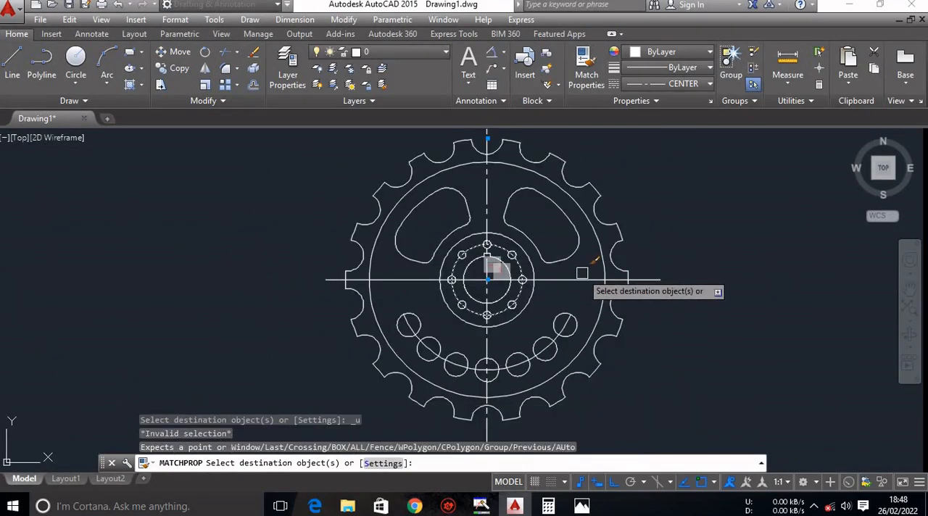
key(Escape)
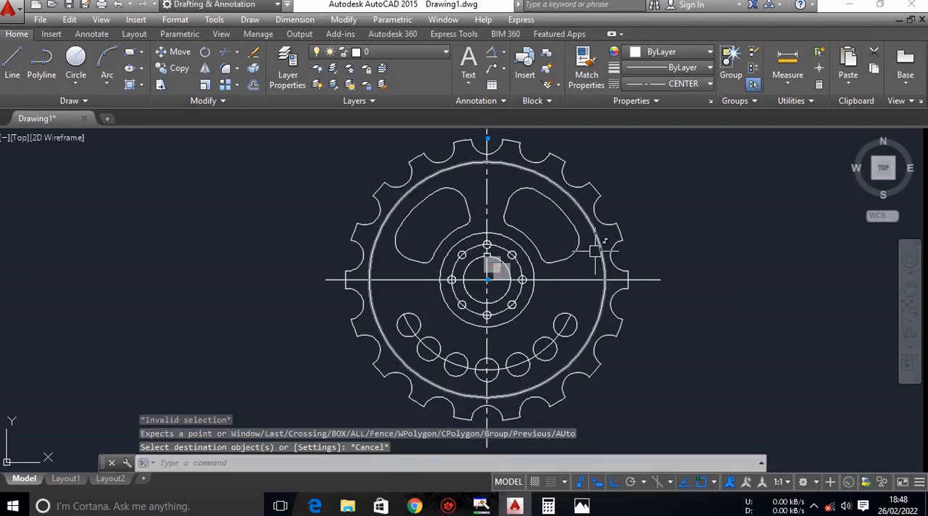
key(ctrl+z)
Match the properties of the horizontal centreline onto the eight-hole pitch circle so it takes the CENTER linetype.
scroll(599, 262, down, 2)
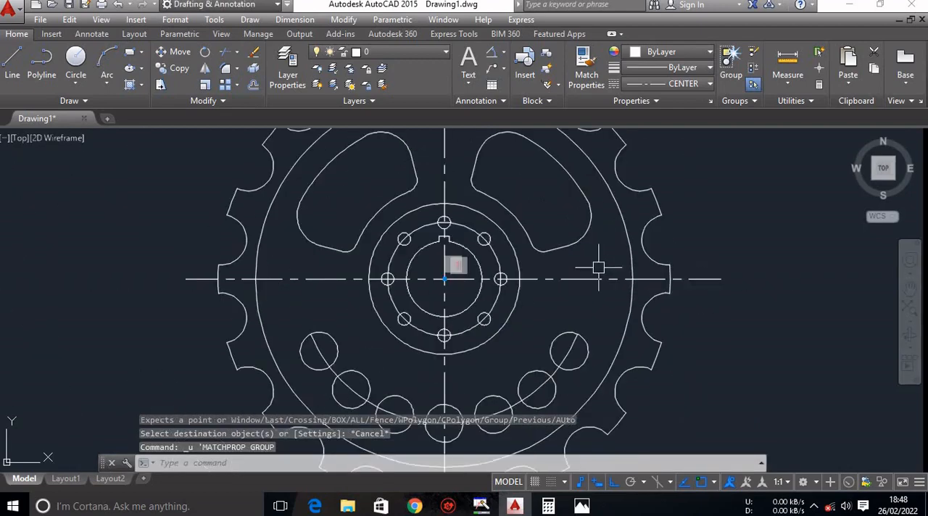
click(586, 67)
click(455, 266)
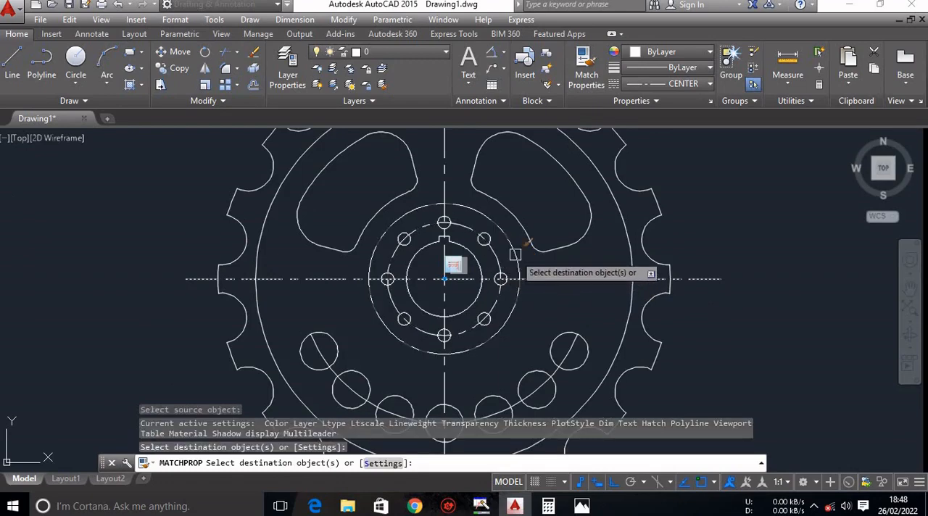
key(Escape)
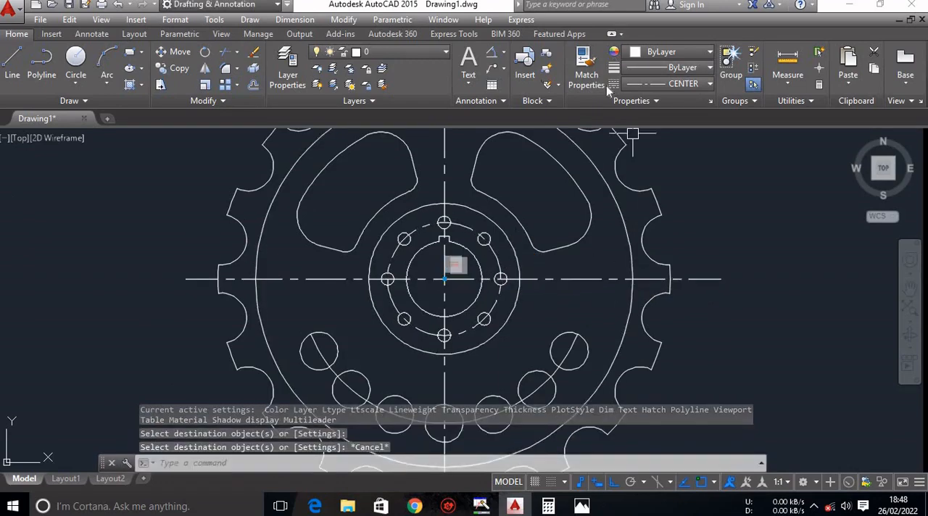
Set the colour of the horizontal centreline and the eight-hole pitch circle to Red.
click(589, 279)
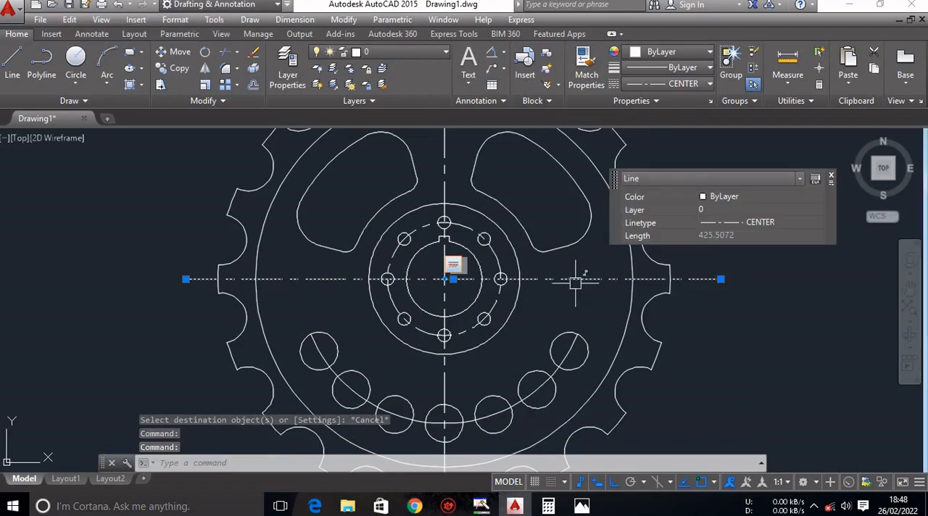
click(732, 197)
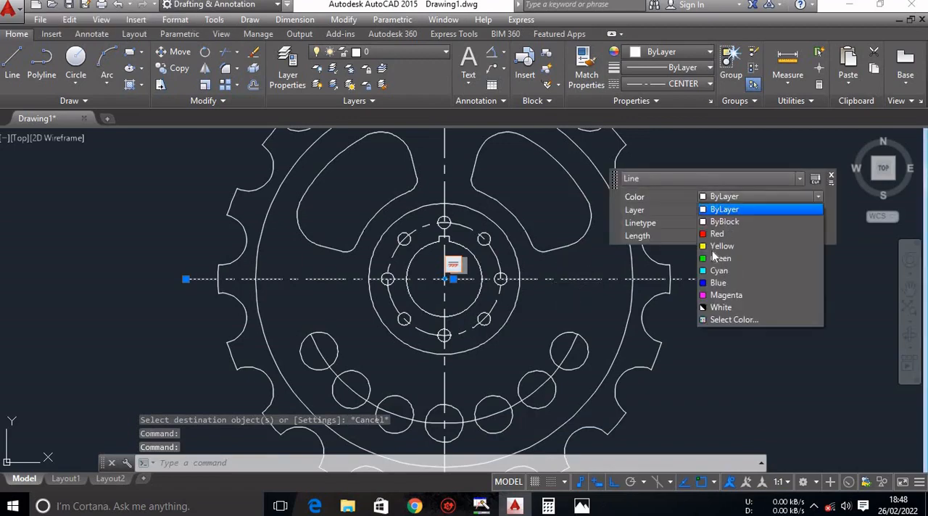
click(716, 234)
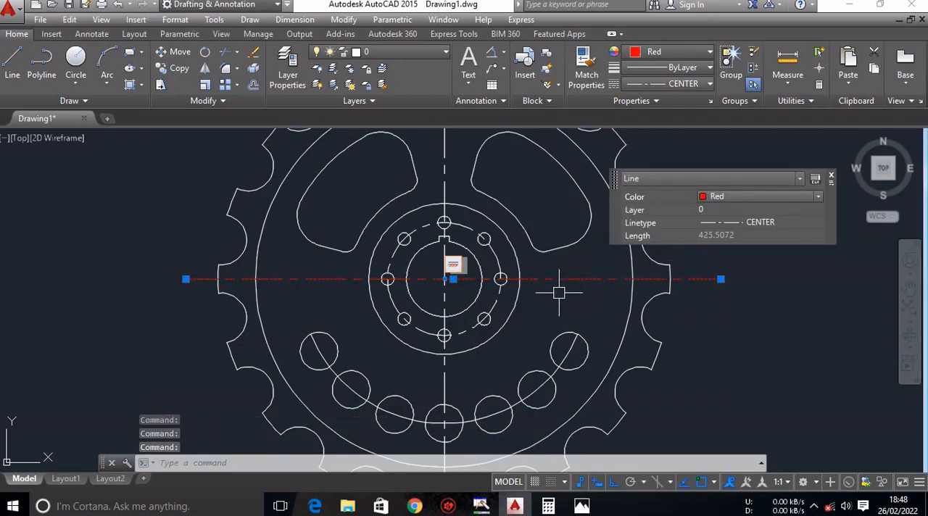
click(498, 305)
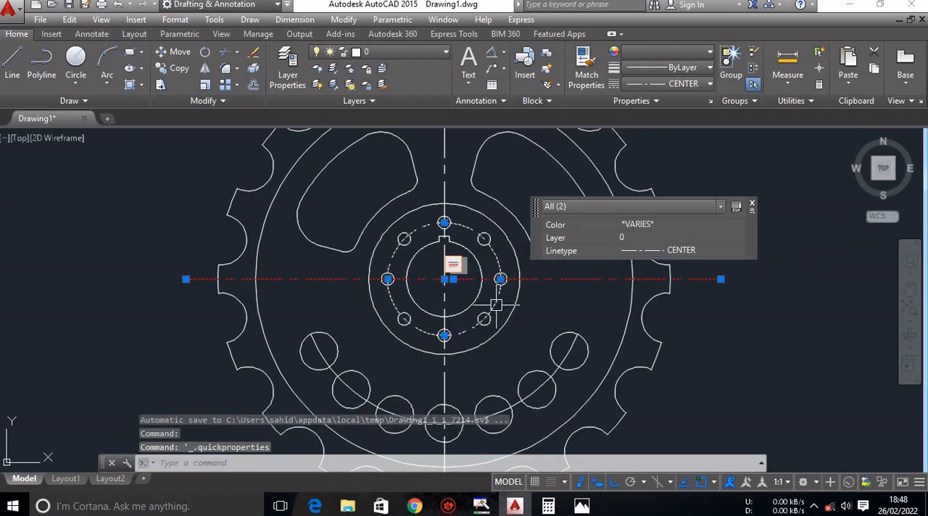
click(689, 223)
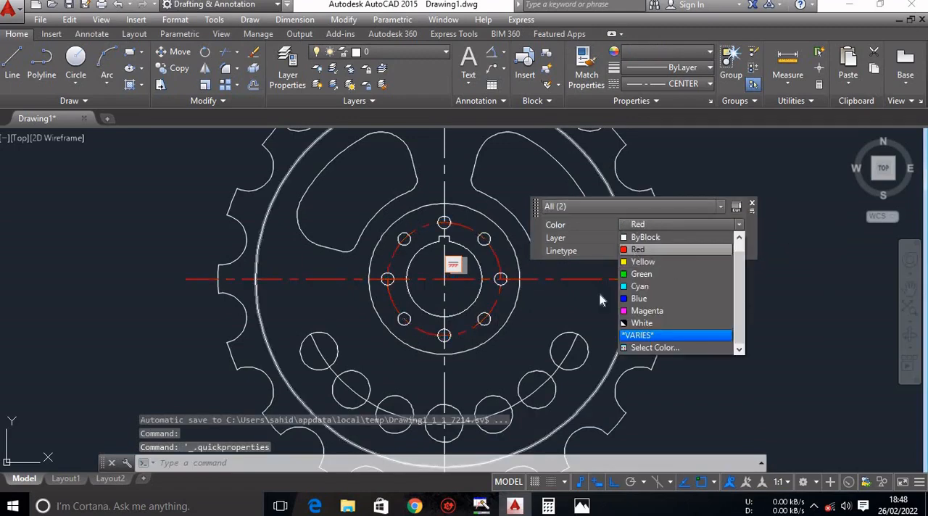
click(638, 257)
key(Escape)
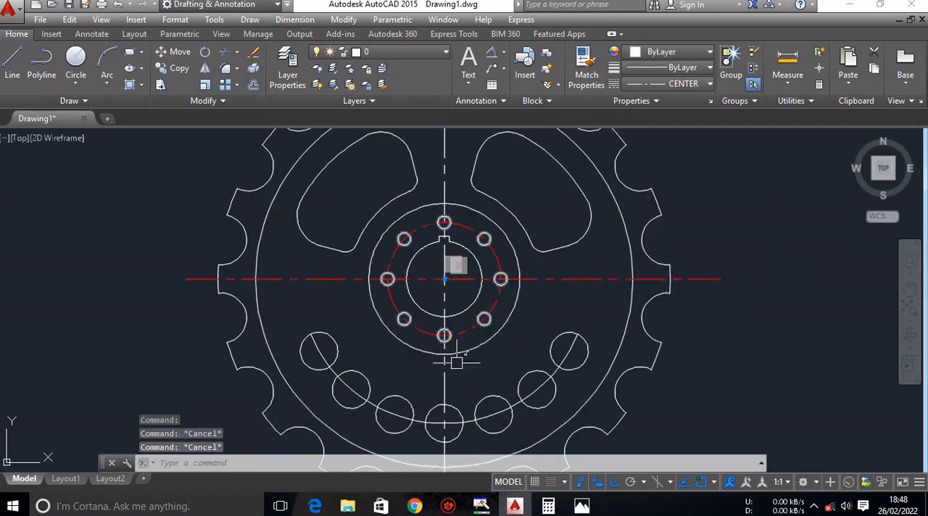
Set the colour of the vertical centreline to Red and clear the selection.
click(444, 383)
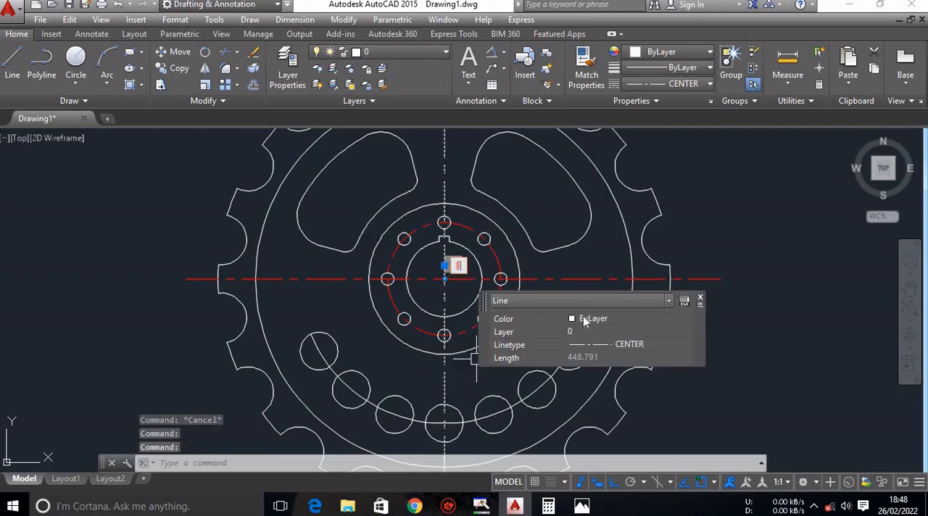
click(586, 318)
click(594, 357)
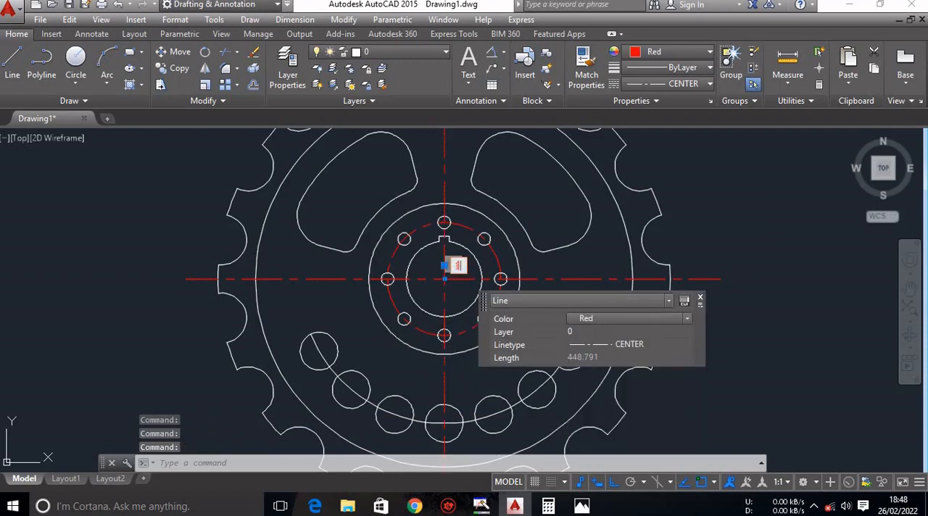
key(Escape)
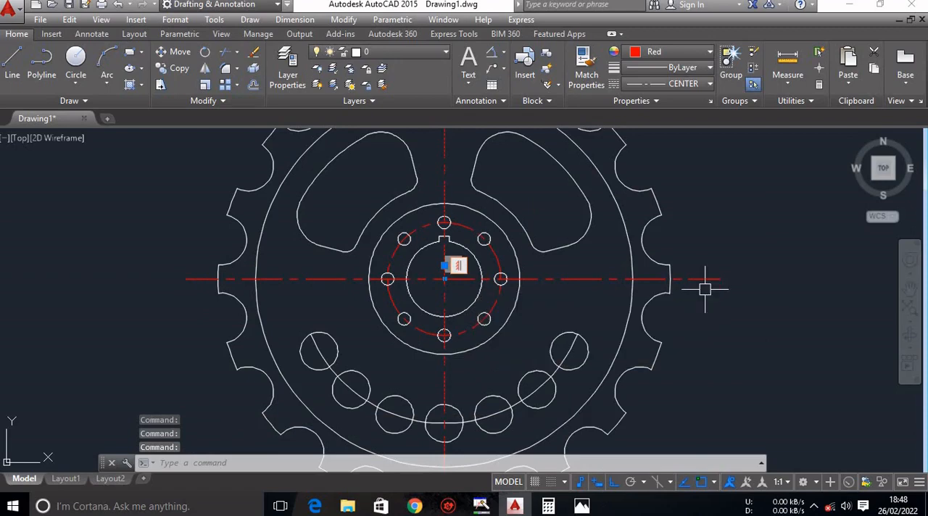
key(Escape)
scroll(688, 261, down, 5)
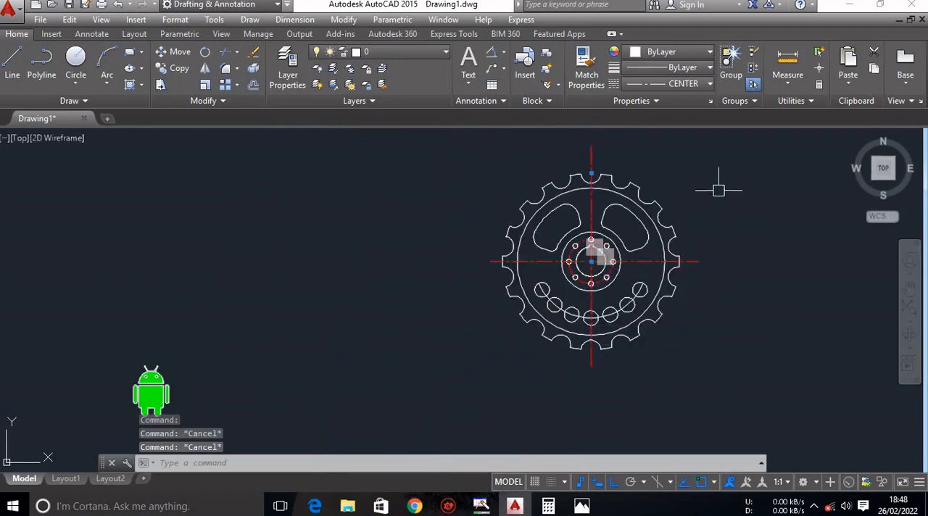
middle_drag(709, 191, 671, 243)
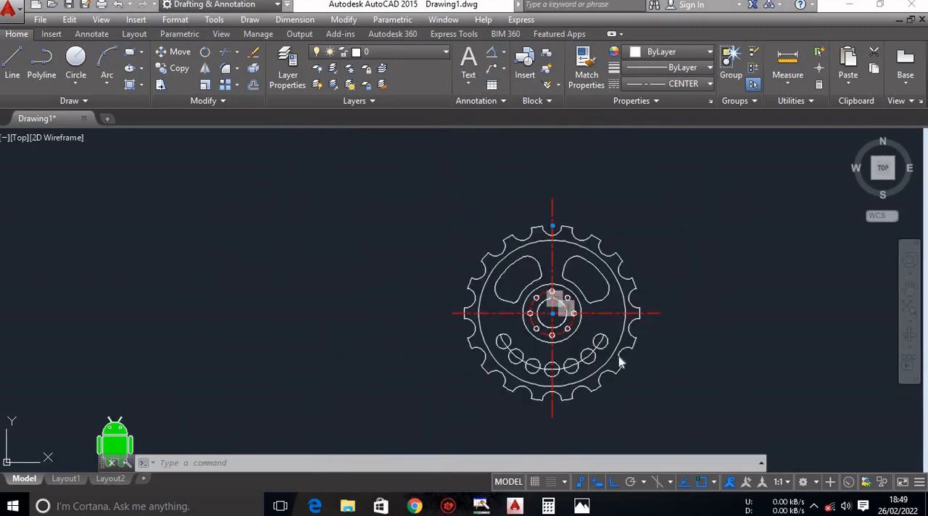